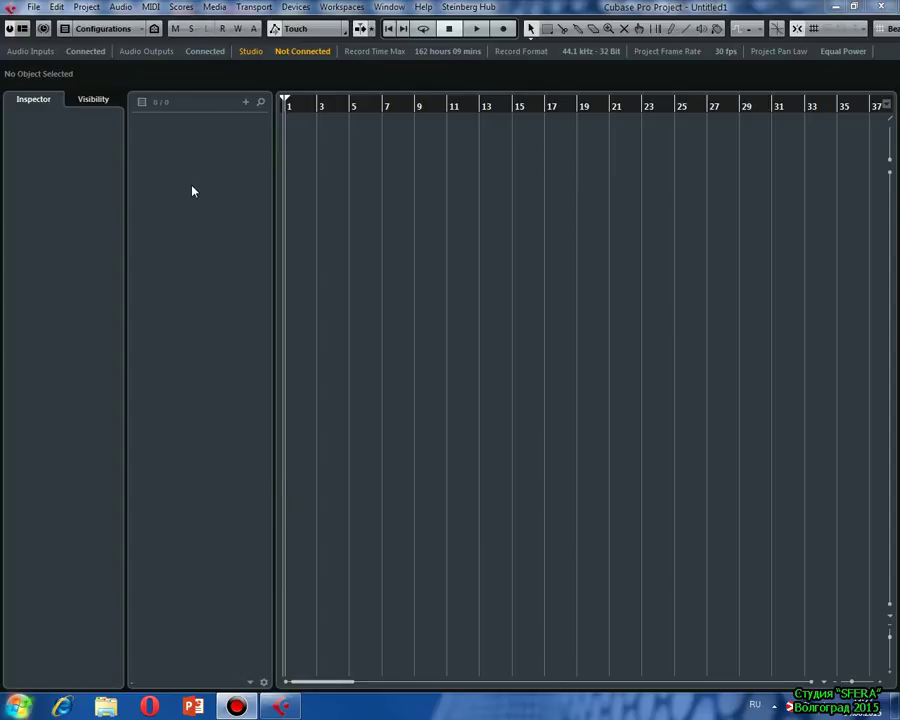
# Add eight MIDI tracks to the empty project
pyautogui.rightClick(193, 190)
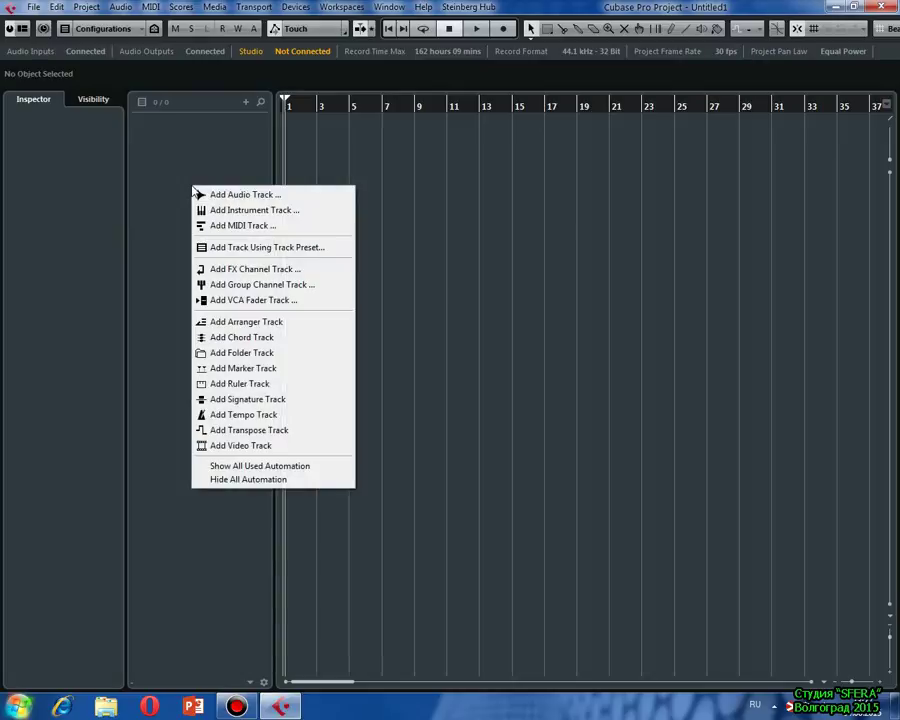
pyautogui.click(256, 231)
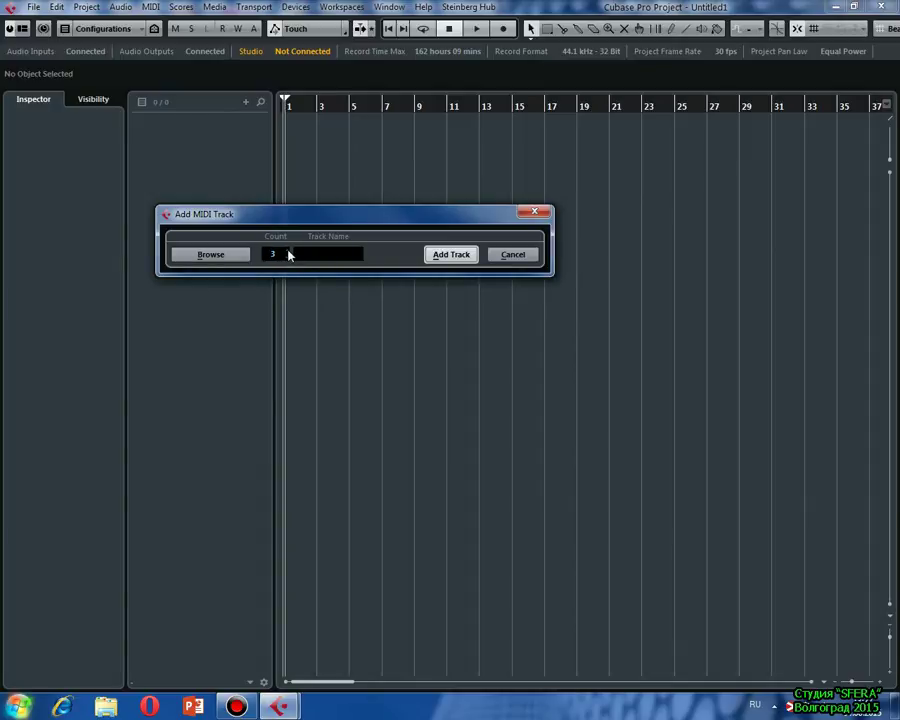
pyautogui.click(289, 252)
pyautogui.click(451, 254)
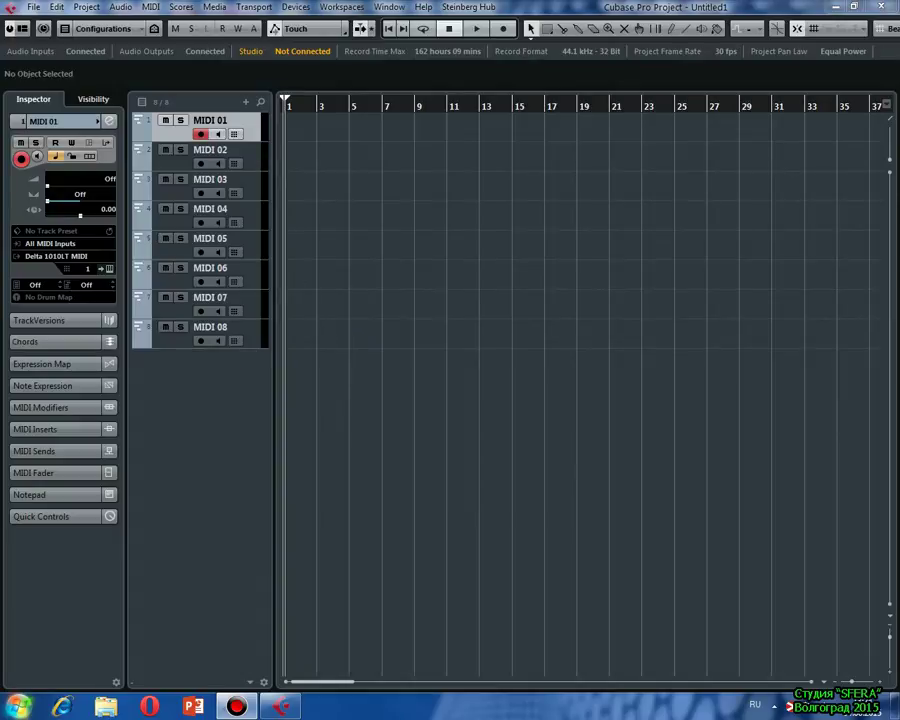
# Rename the eight MIDI tracks in order as Бас, Барабаны, Перкуссия and Acc 1 through Acc 5
pyautogui.doubleClick(221, 121)
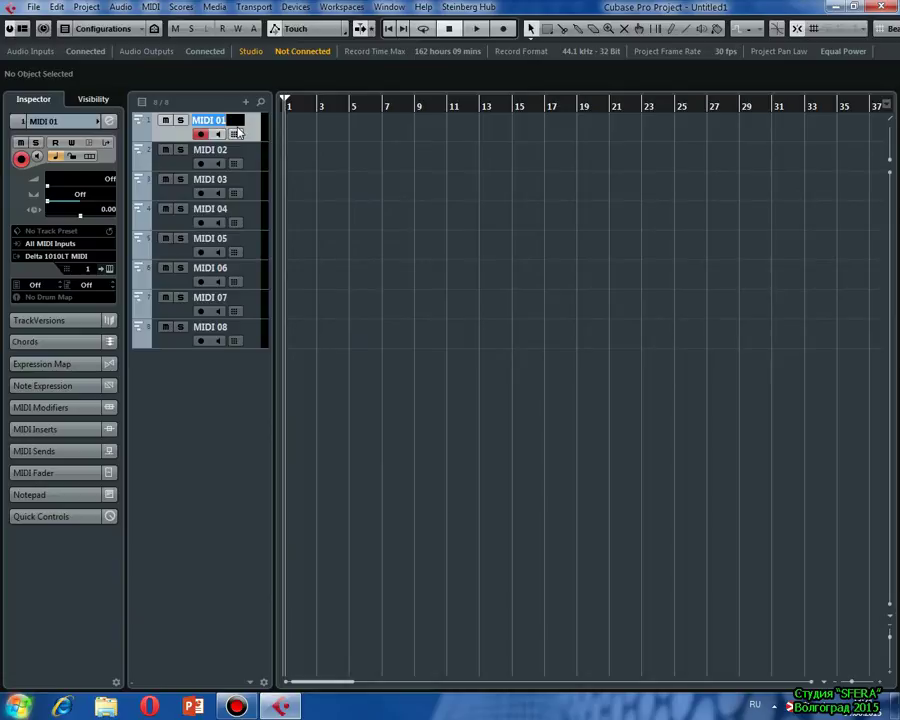
pyautogui.write('Бас')
pyautogui.press('Return')
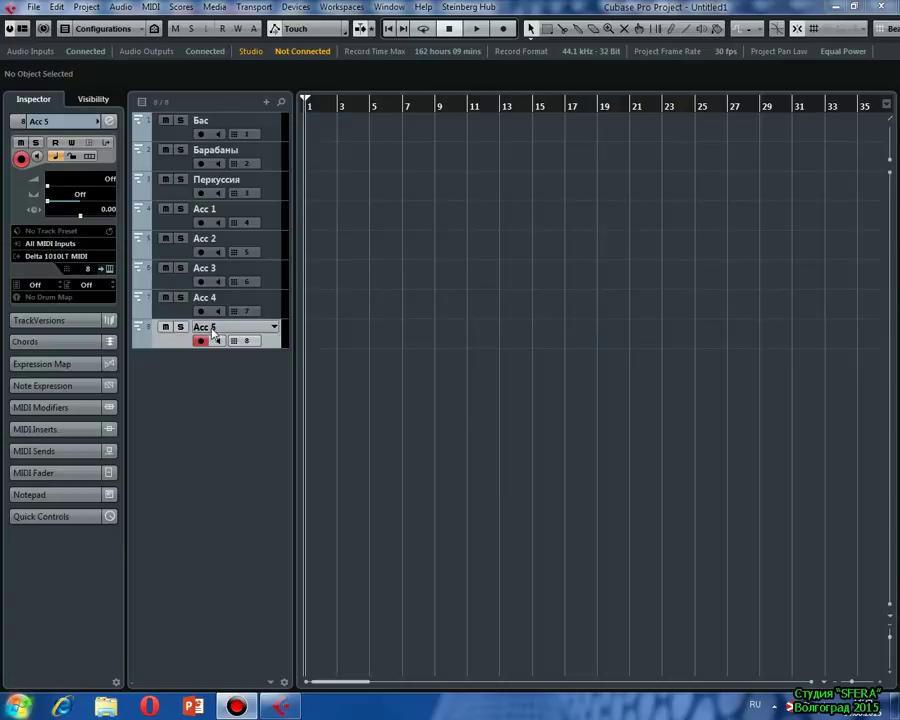
# Set the MIDI input of the Бас track to Pa500 1 KEYBOARD
pyautogui.click(890, 677)
pyautogui.click(890, 677)
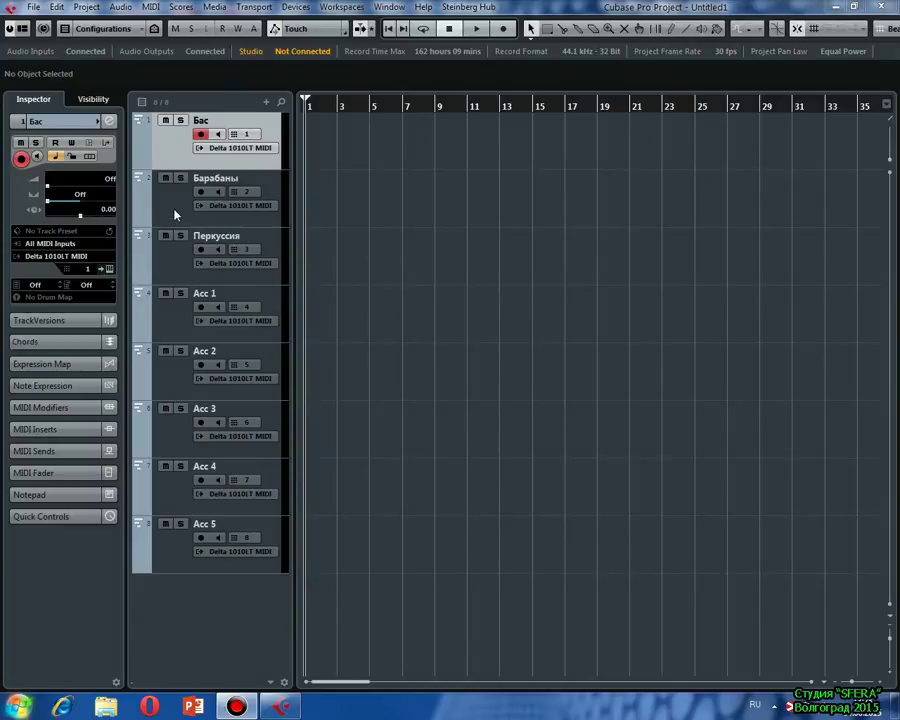
pyautogui.click(83, 247)
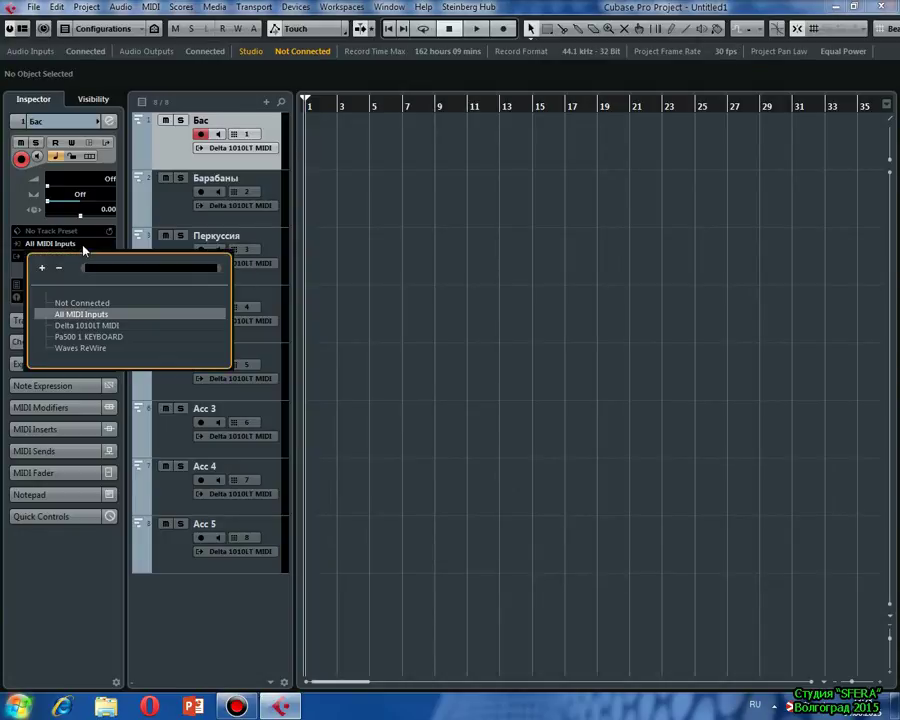
pyautogui.doubleClick(68, 340)
pyautogui.doubleClick(65, 124)
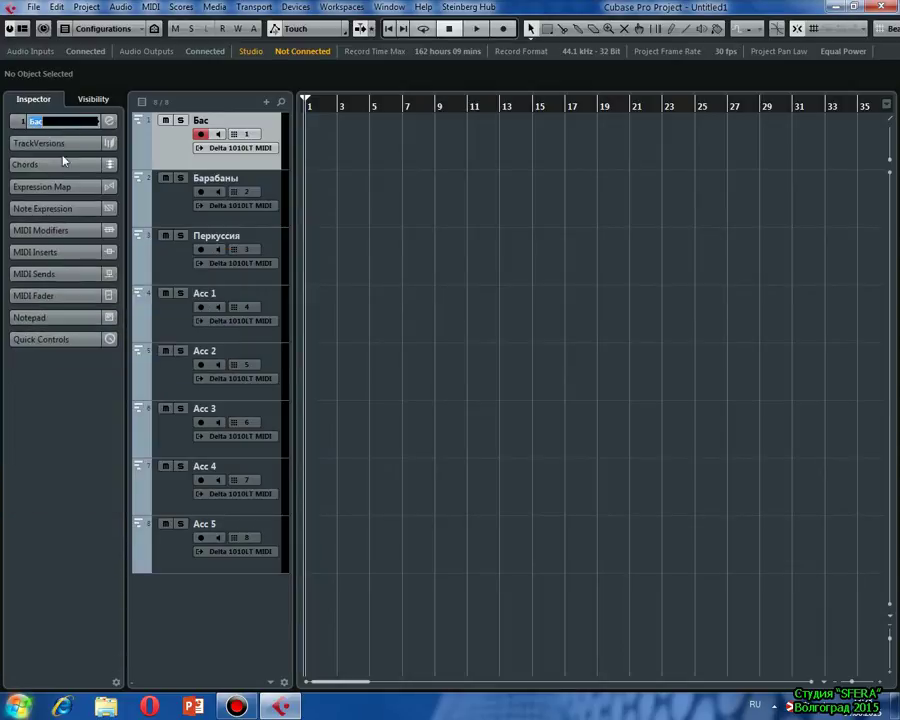
pyautogui.click(58, 118)
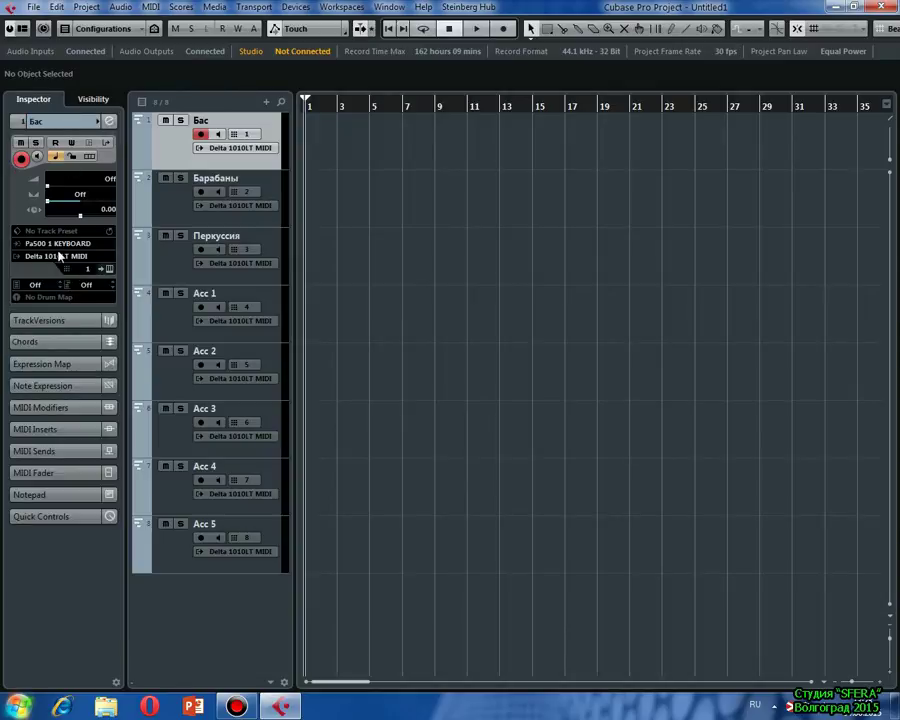
# Set the MIDI input of the Барабаны and Перкуссия tracks to Pa500 1 KEYBOARD
pyautogui.click(183, 212)
pyautogui.click(93, 245)
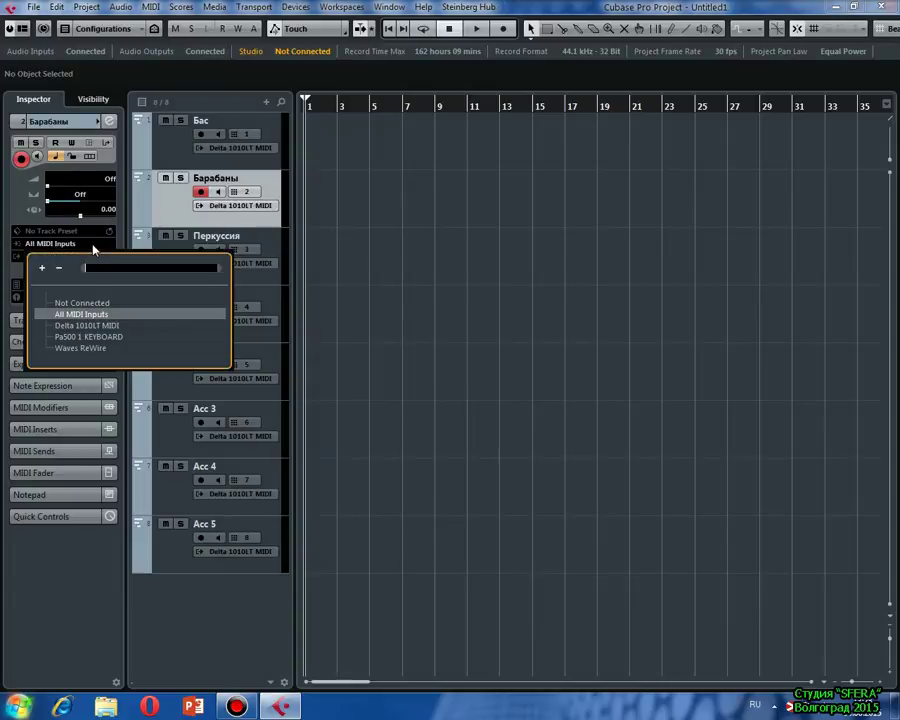
pyautogui.click(85, 337)
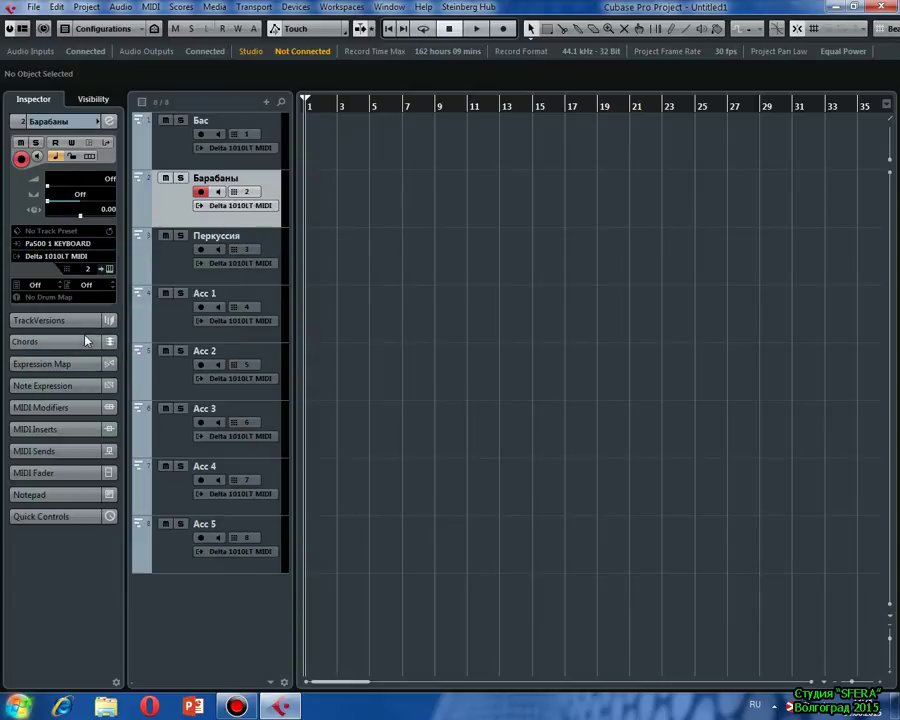
pyautogui.click(182, 272)
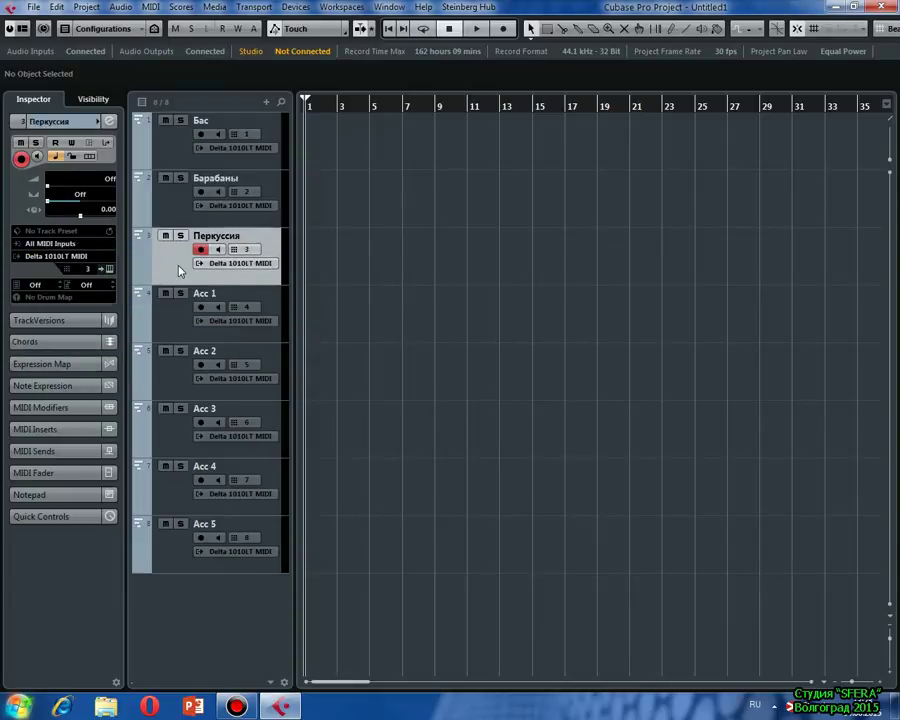
pyautogui.click(79, 244)
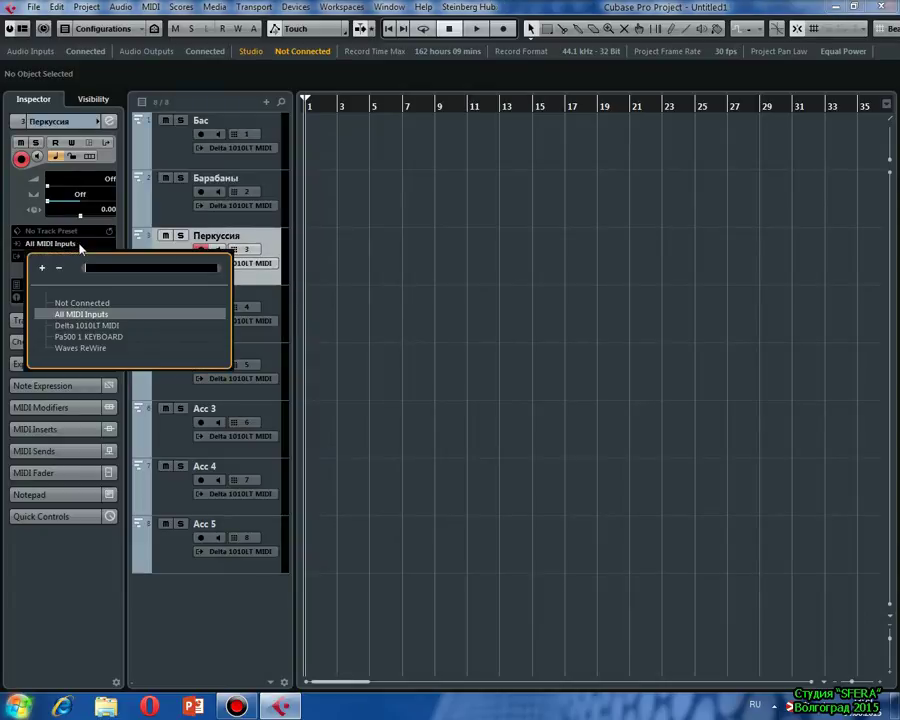
pyautogui.click(96, 338)
# Set the MIDI input of the Acc 1 track to Pa500 1 KEYBOARD
pyautogui.click(176, 316)
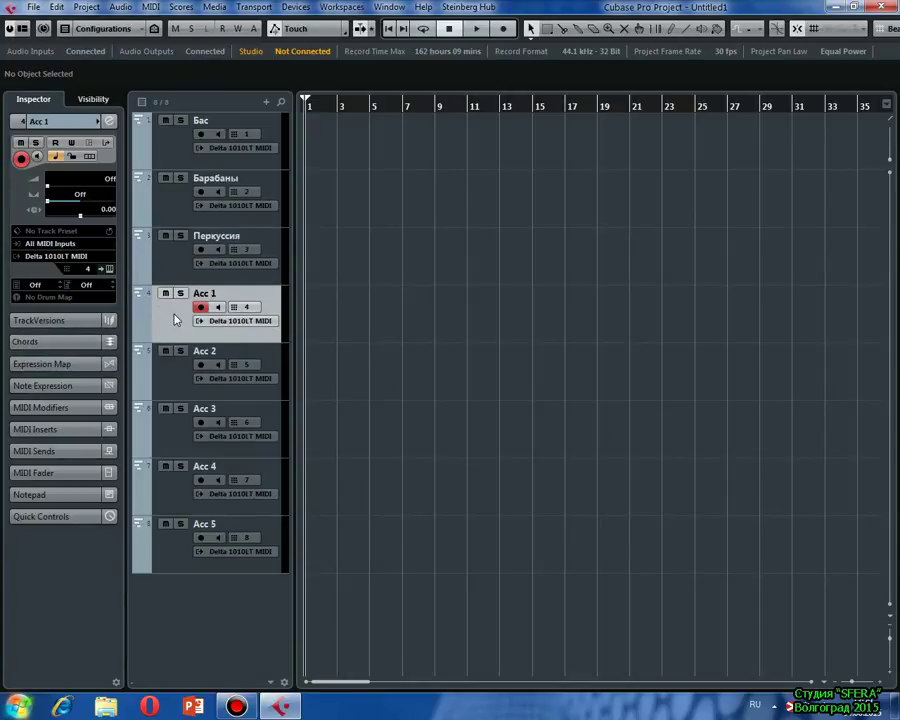
pyautogui.click(70, 246)
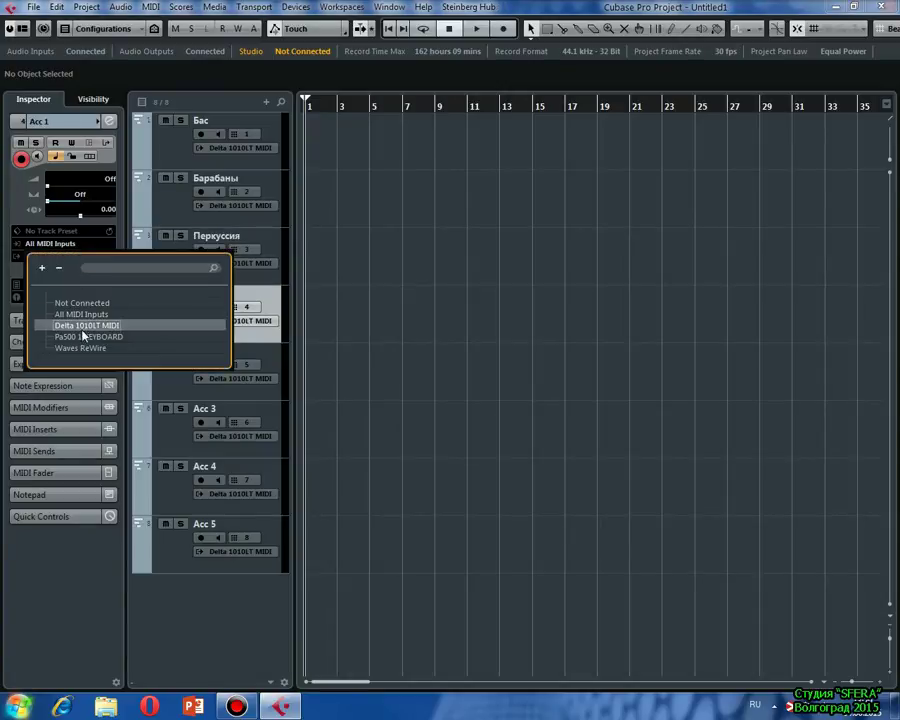
pyautogui.click(88, 326)
pyautogui.click(76, 245)
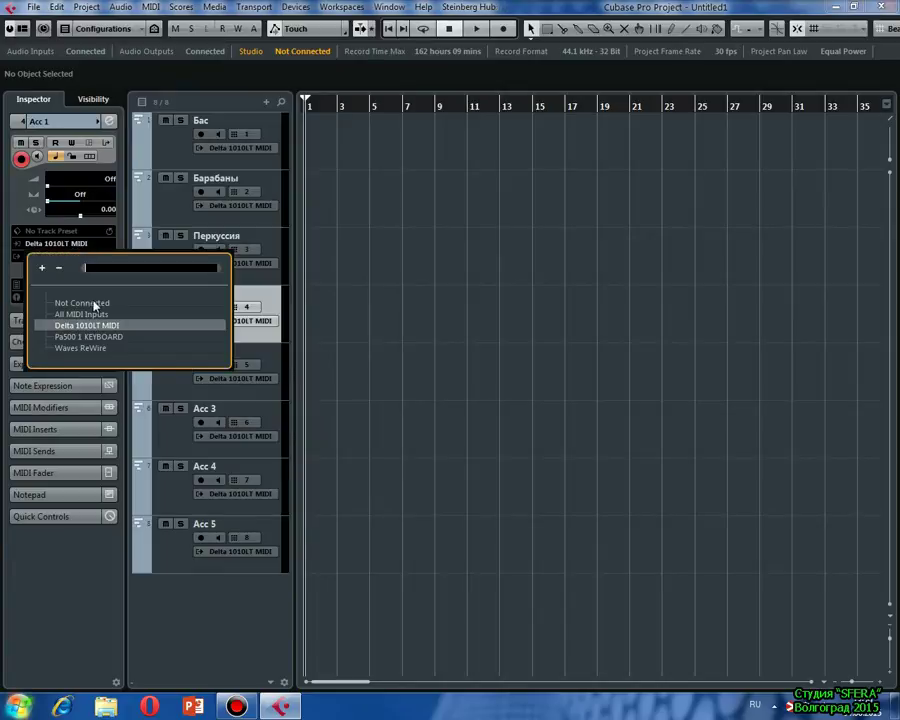
pyautogui.click(90, 336)
# Set the MIDI input of the Acc 2 and Acc 3 tracks to Pa500 1 KEYBOARD
pyautogui.click(190, 377)
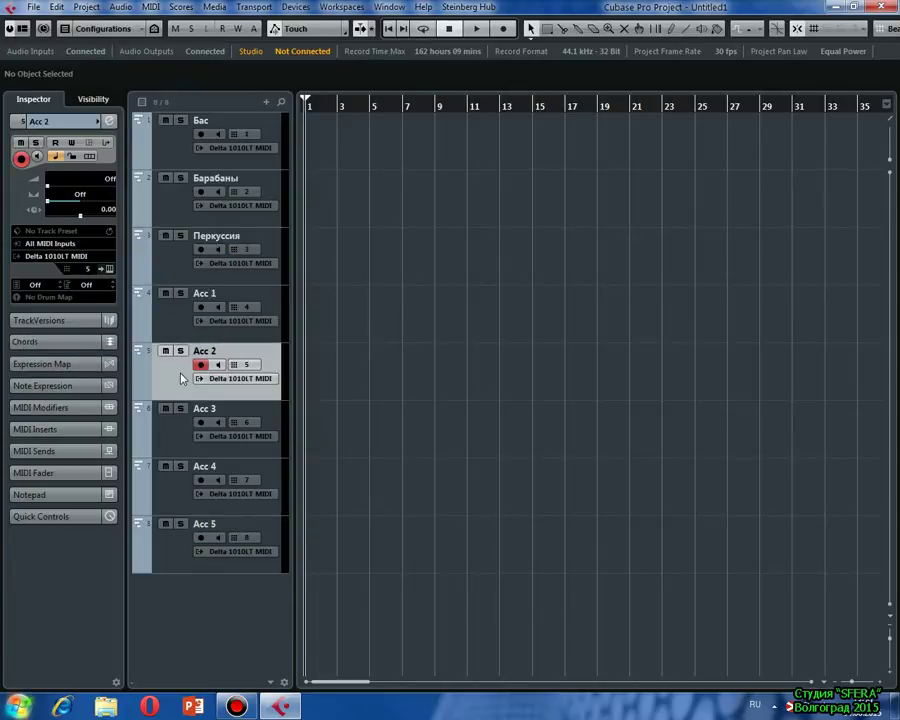
pyautogui.click(87, 246)
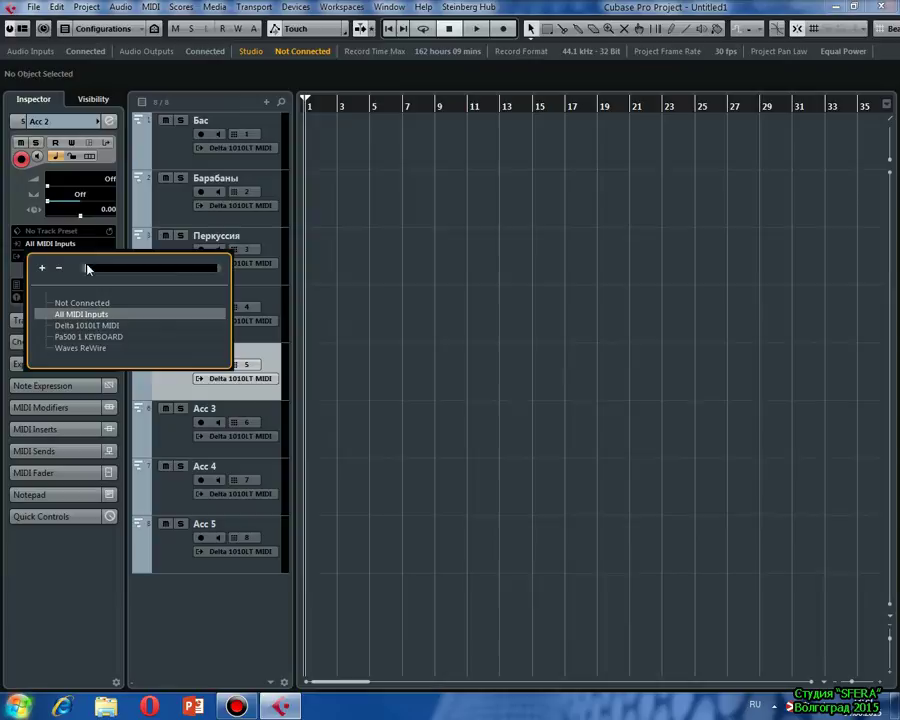
pyautogui.click(88, 336)
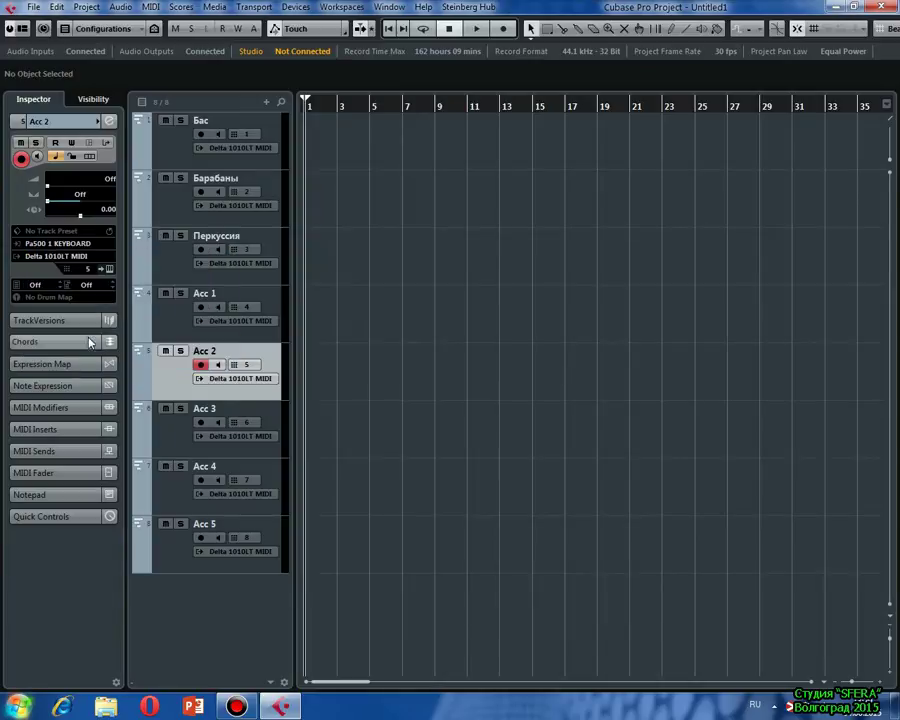
pyautogui.click(184, 436)
pyautogui.click(94, 248)
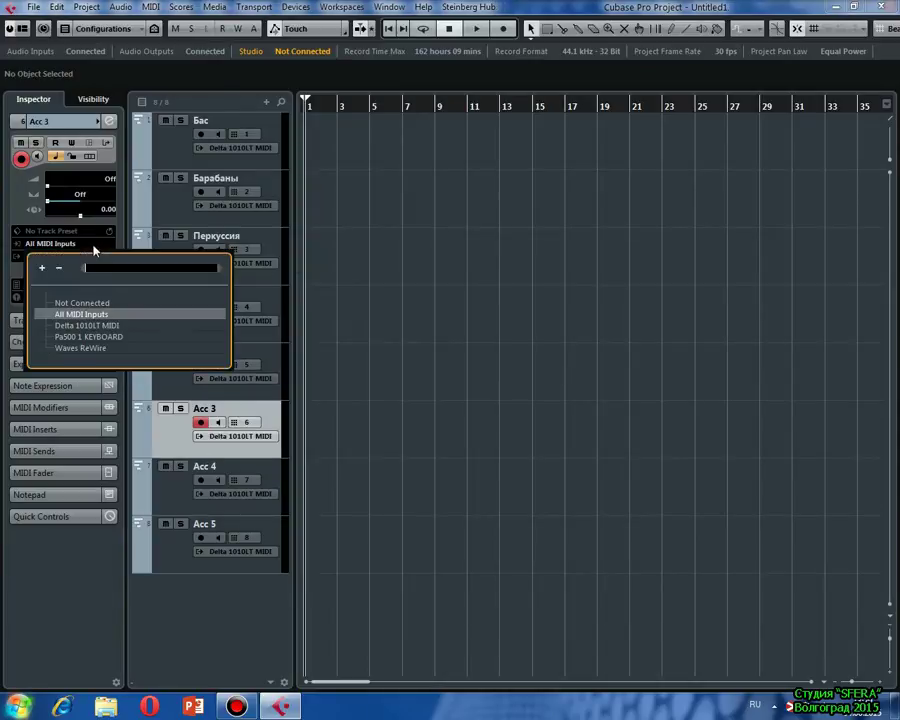
pyautogui.click(88, 336)
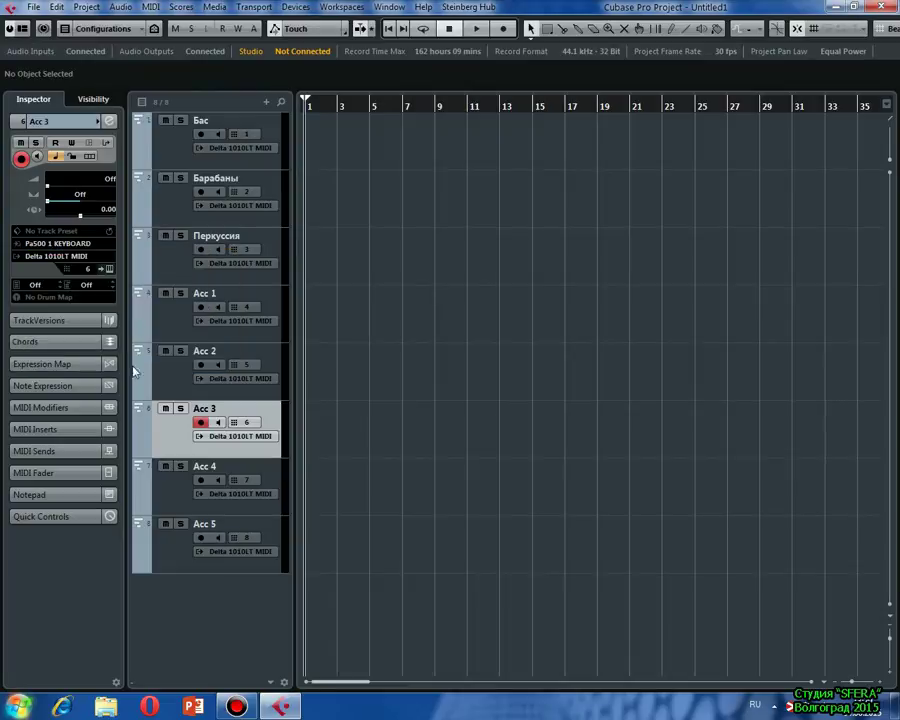
# Set the MIDI input of the Acc 4 and Acc 5 tracks to Pa500 1 KEYBOARD
pyautogui.click(200, 492)
pyautogui.click(64, 245)
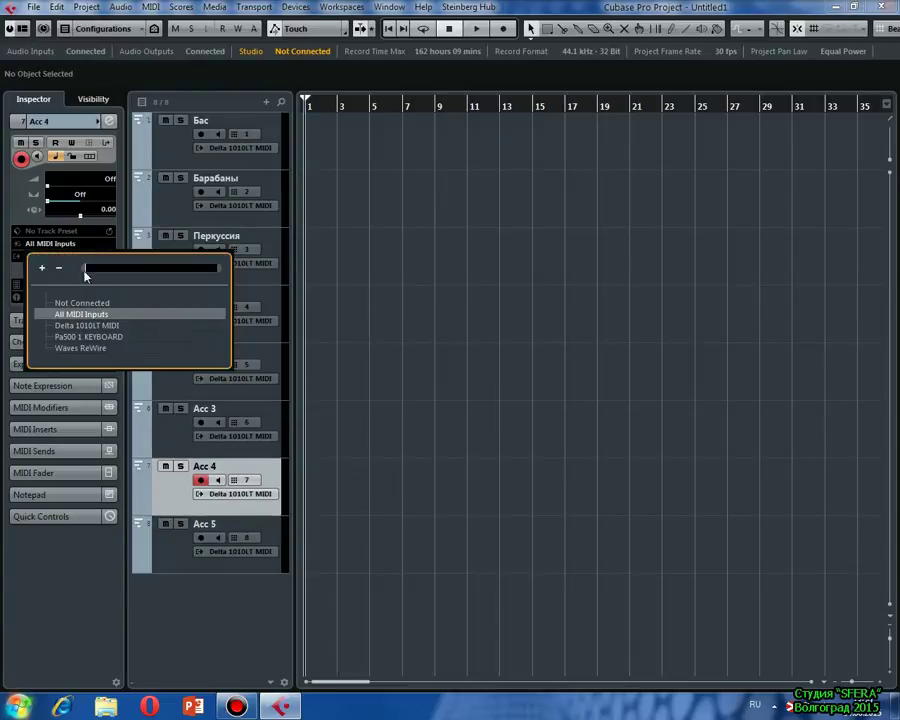
pyautogui.click(85, 336)
pyautogui.click(172, 548)
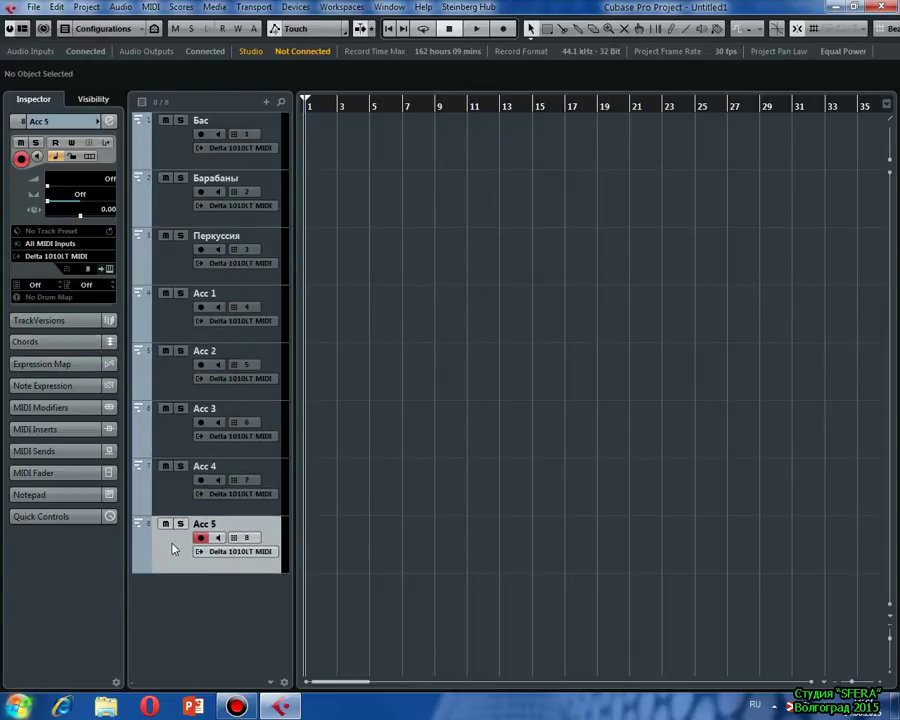
pyautogui.click(78, 244)
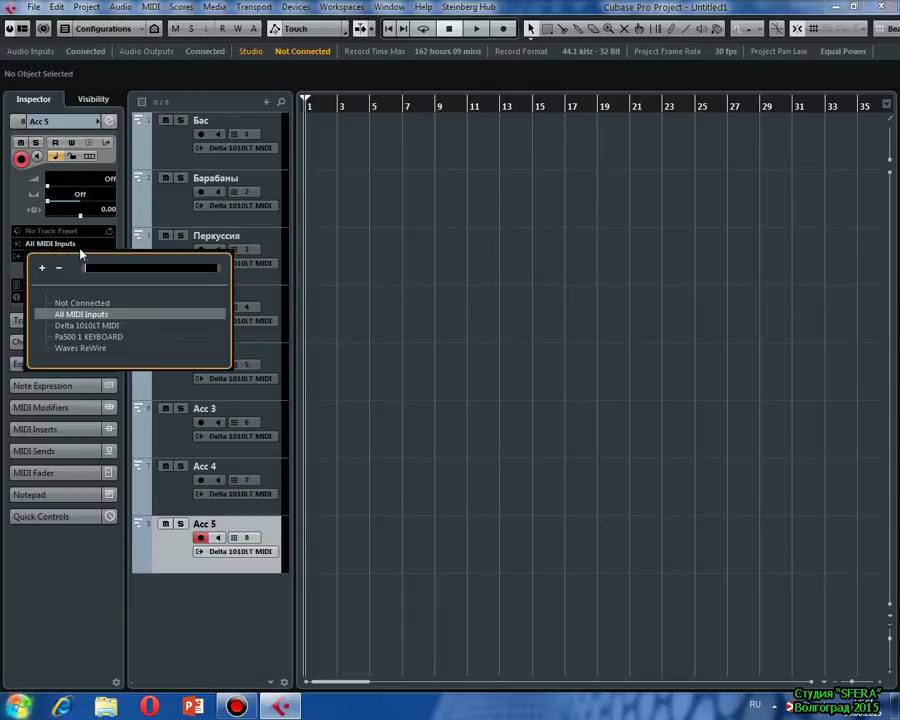
pyautogui.click(84, 337)
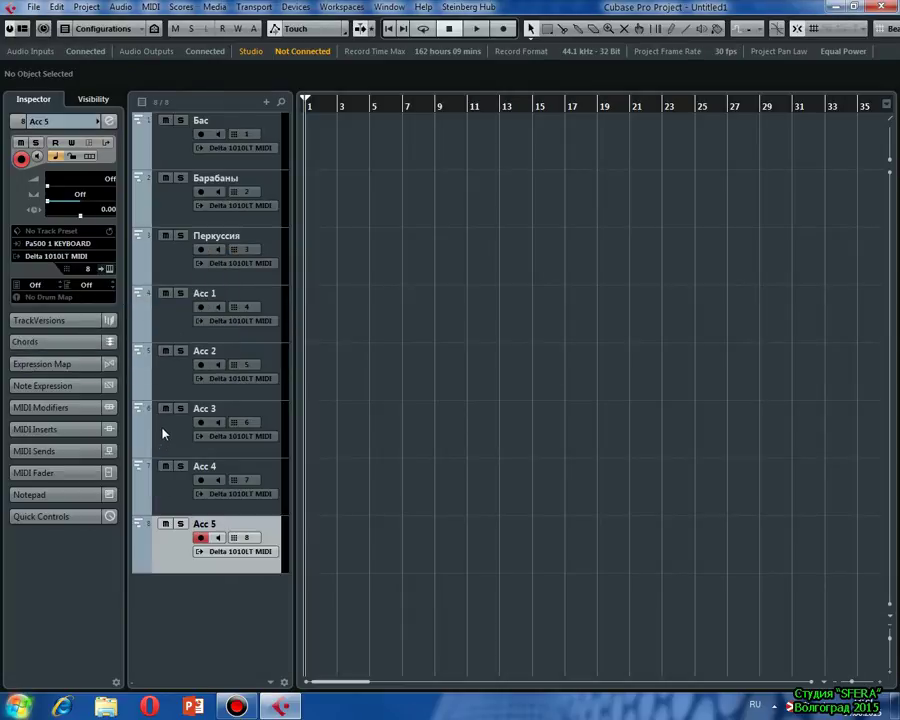
# Step through all eight tracks to check the MIDI input assigned to each, ending on the Бас track
pyautogui.press('Up')
pyautogui.press('Up')
pyautogui.press('Up')
pyautogui.press('Up')
pyautogui.press('Up')
pyautogui.press('Up')
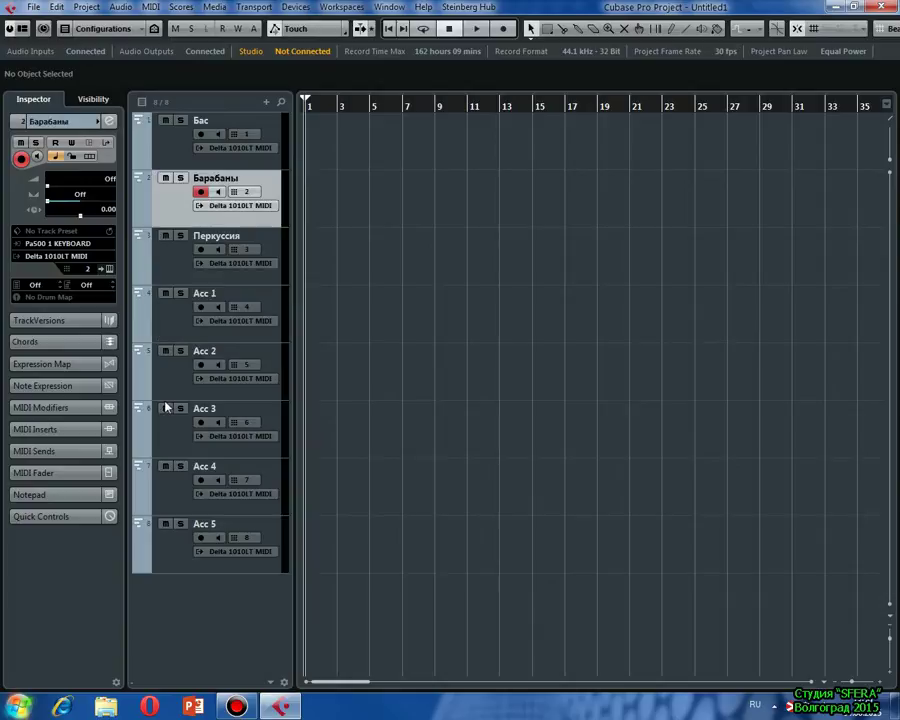
pyautogui.press('Up')
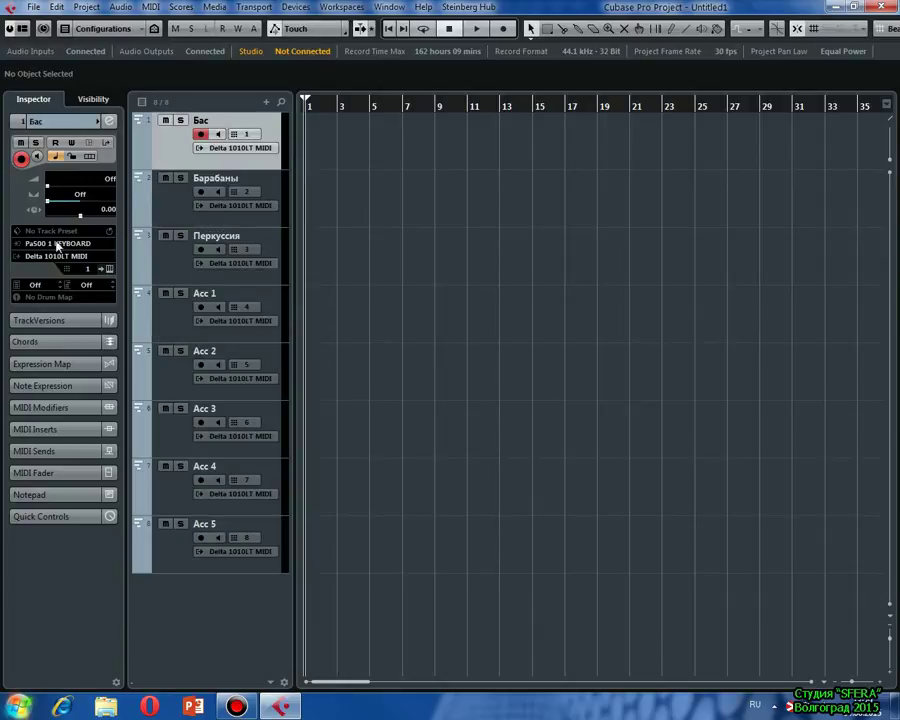
pyautogui.press('Down')
pyautogui.press('Down')
pyautogui.press('Down')
pyautogui.press('Down')
pyautogui.press('Down')
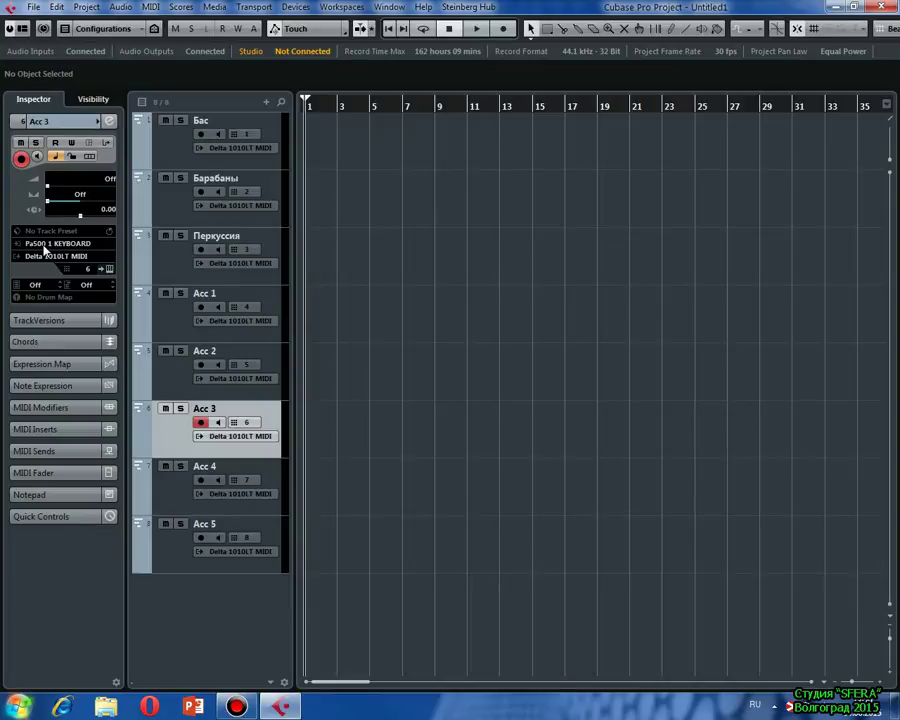
pyautogui.press('Down')
pyautogui.press('Down')
pyautogui.press('Up')
pyautogui.press('Up')
pyautogui.press('Up')
pyautogui.press('Up')
pyautogui.press('Up')
pyautogui.press('Up')
pyautogui.press('Up')
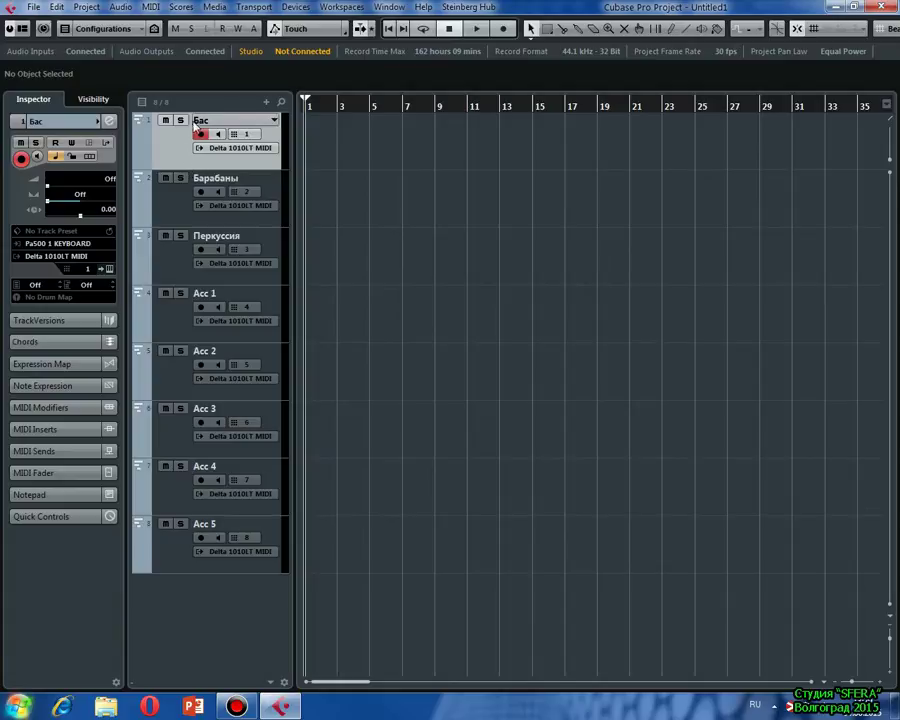
# Set the MIDI channel of the Бас track to 9 and of the Барабаны track to 10
pyautogui.click(87, 275)
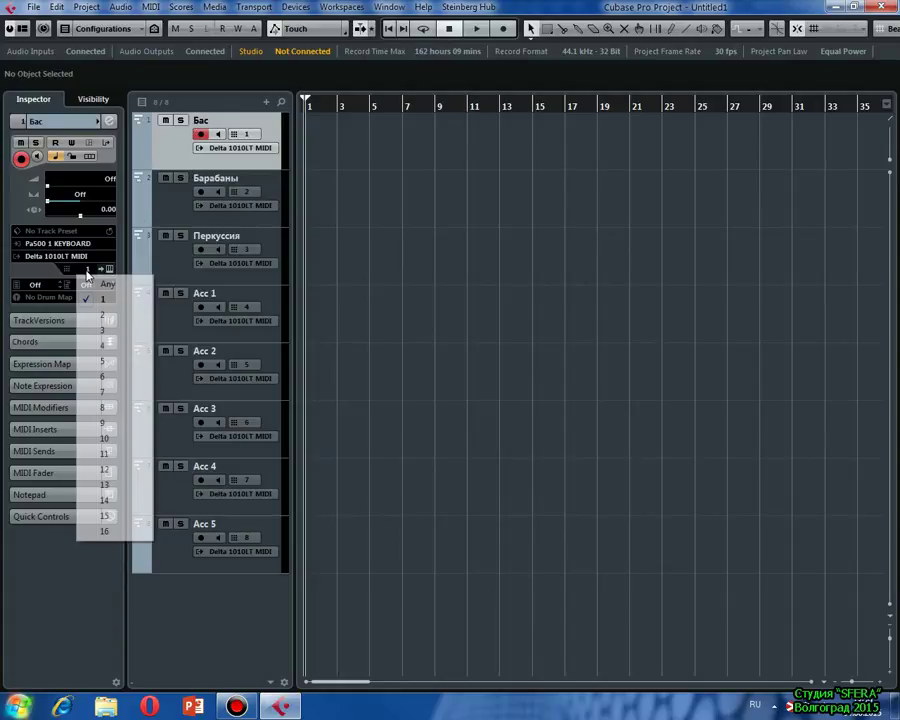
pyautogui.click(104, 423)
pyautogui.click(145, 218)
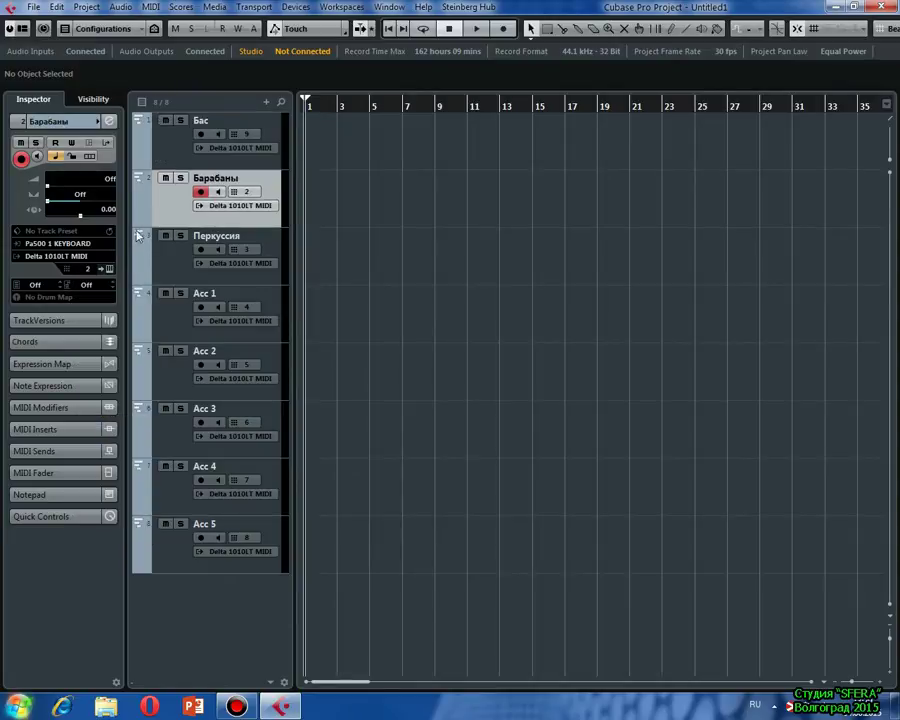
pyautogui.click(88, 269)
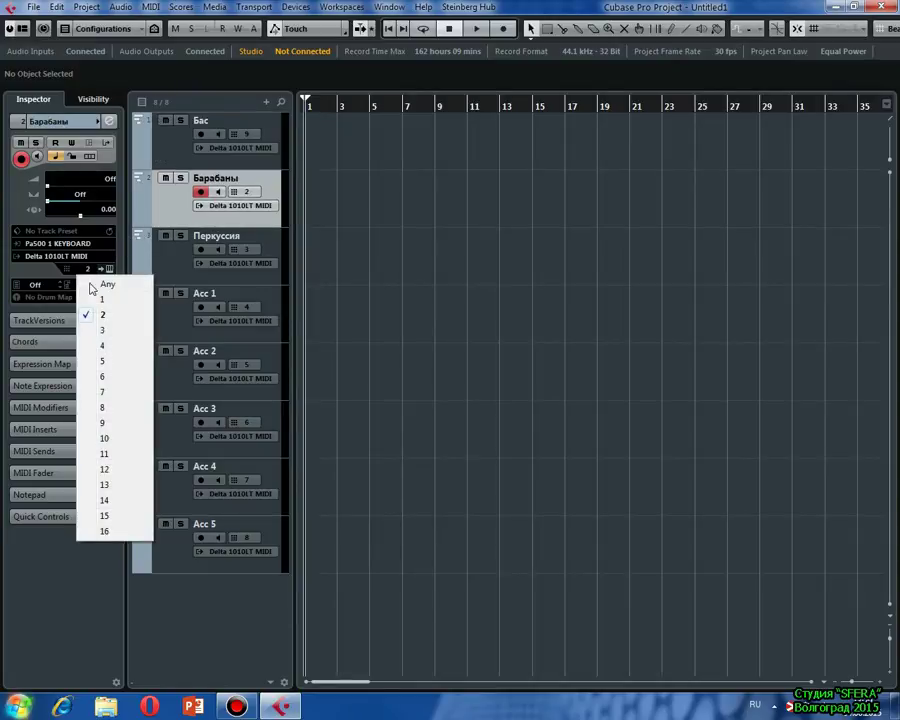
pyautogui.click(104, 438)
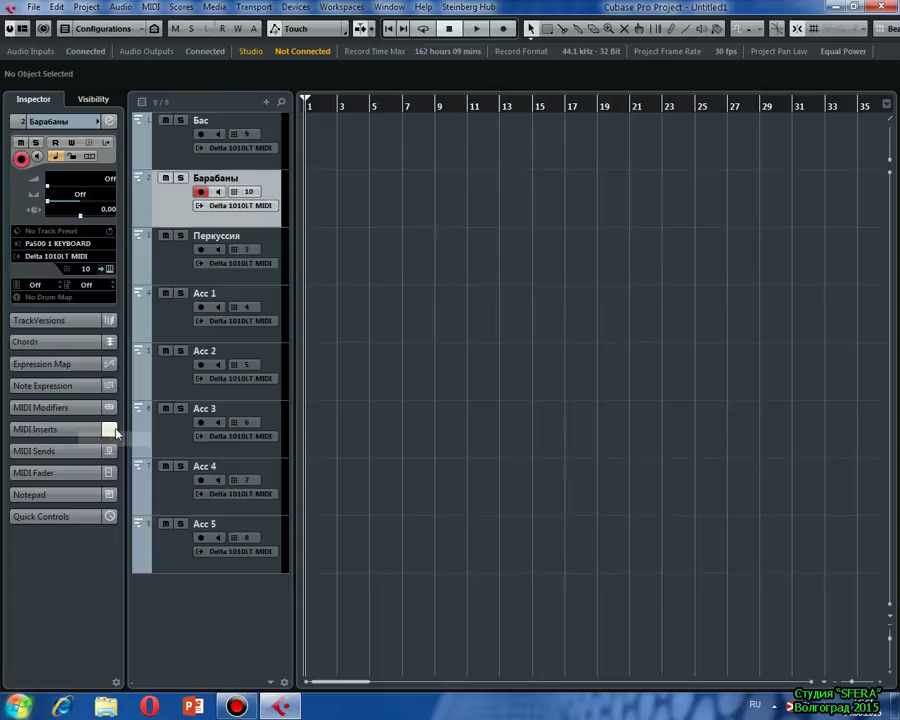
# Set the MIDI channel of the Перкуссия track to 11
pyautogui.click(178, 268)
pyautogui.click(88, 269)
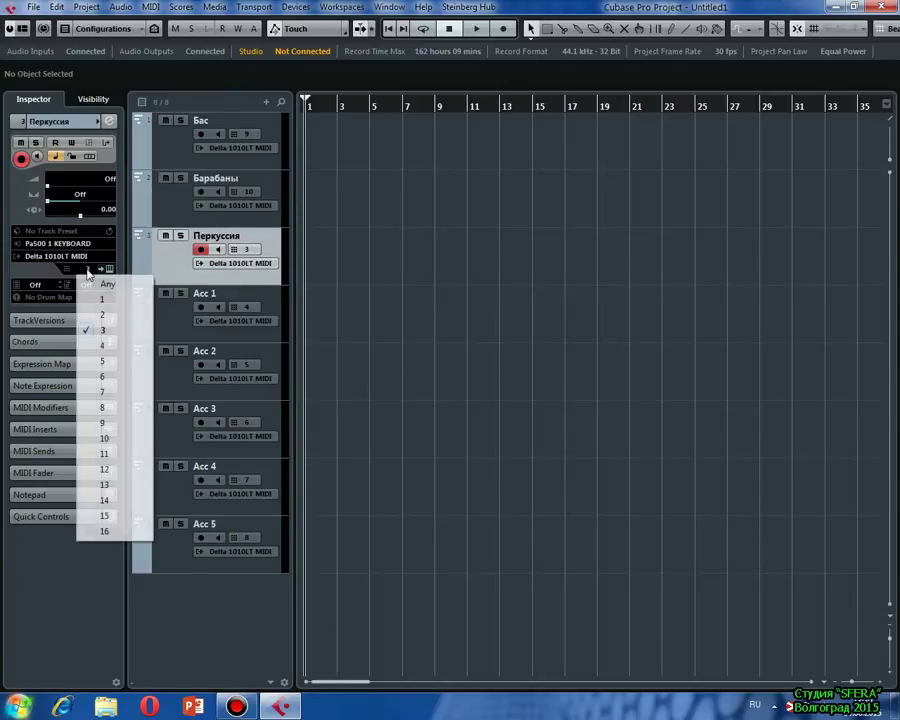
pyautogui.click(104, 453)
# Set the MIDI channel of the Acc 1 track to 12 and of the Acc 2 track to 13
pyautogui.click(172, 322)
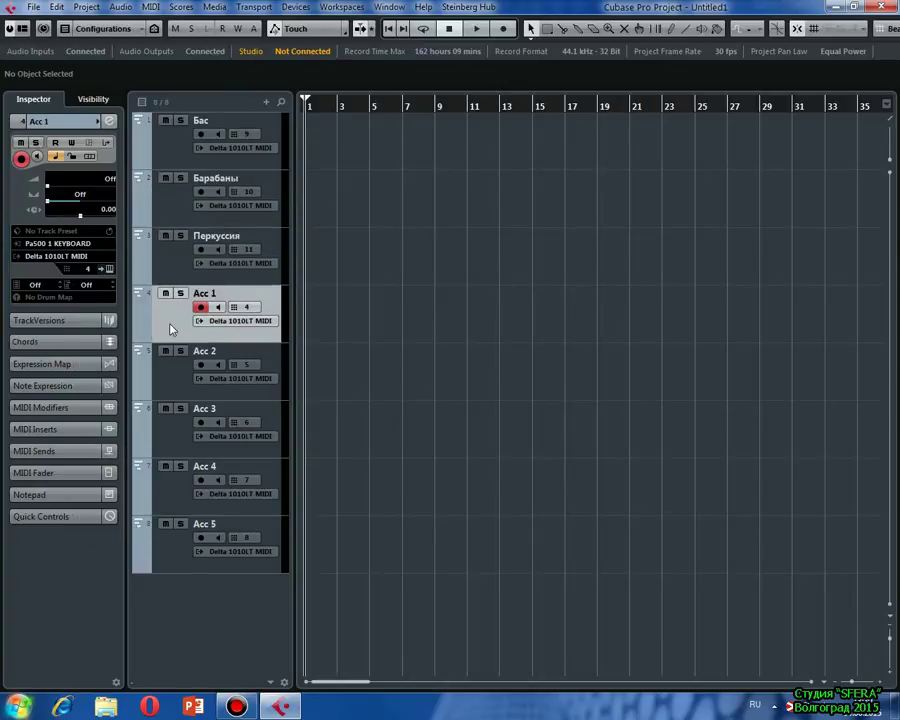
pyautogui.click(88, 270)
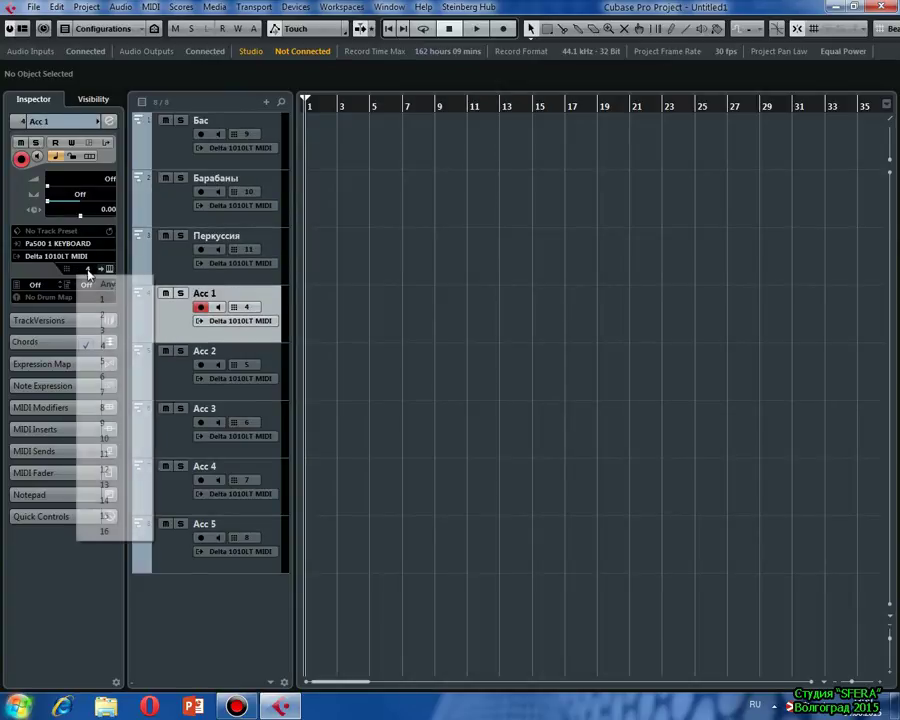
pyautogui.click(114, 470)
pyautogui.click(170, 378)
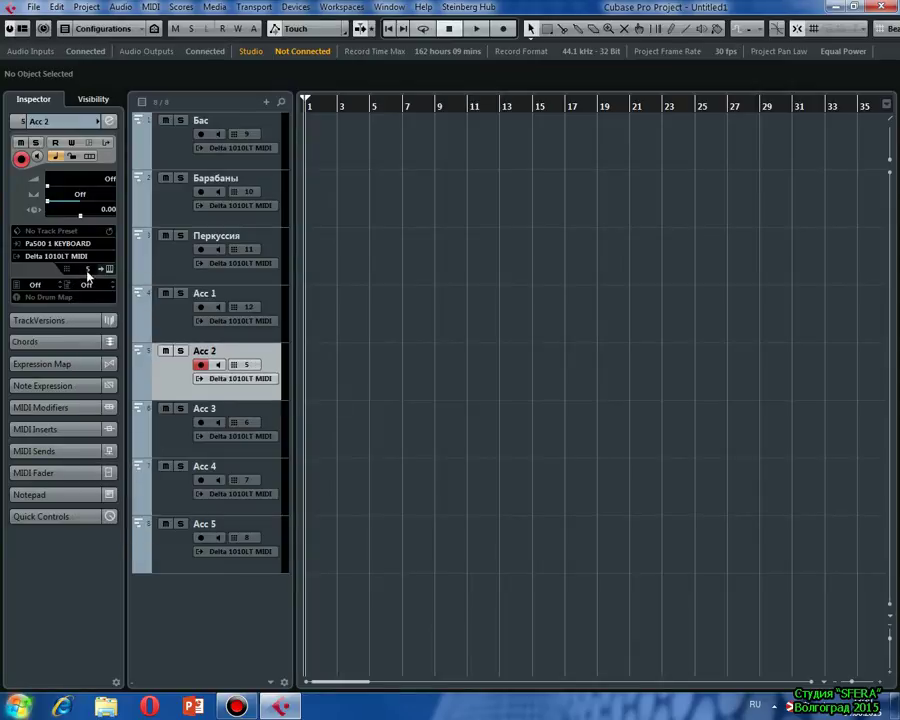
pyautogui.click(88, 269)
pyautogui.click(110, 483)
# Set the MIDI channel of the Acc 3 track to 14 and of the Acc 4 track to 15
pyautogui.press('Down')
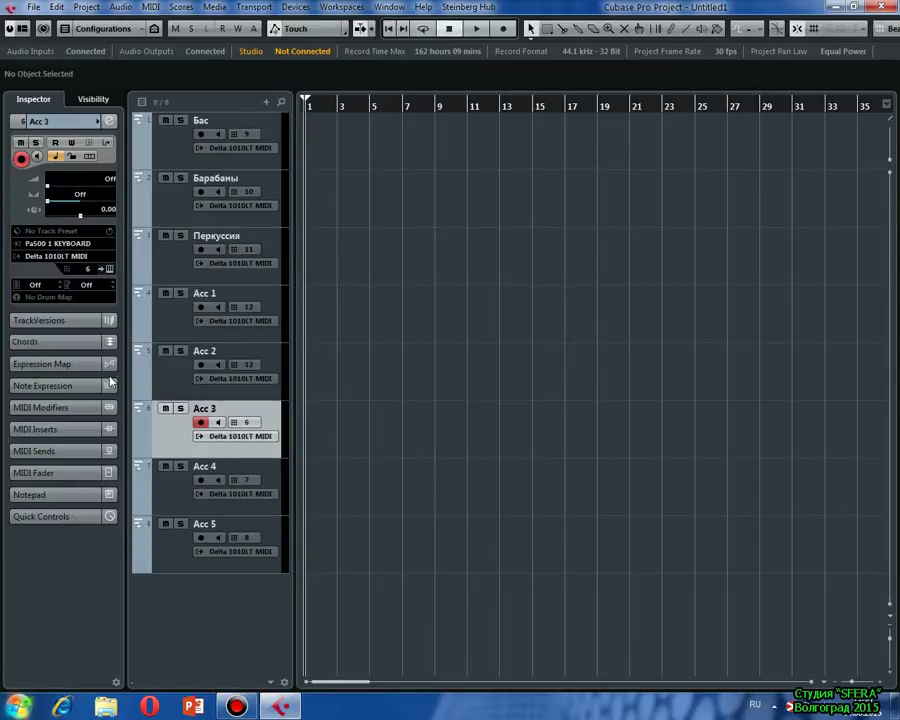
pyautogui.click(84, 272)
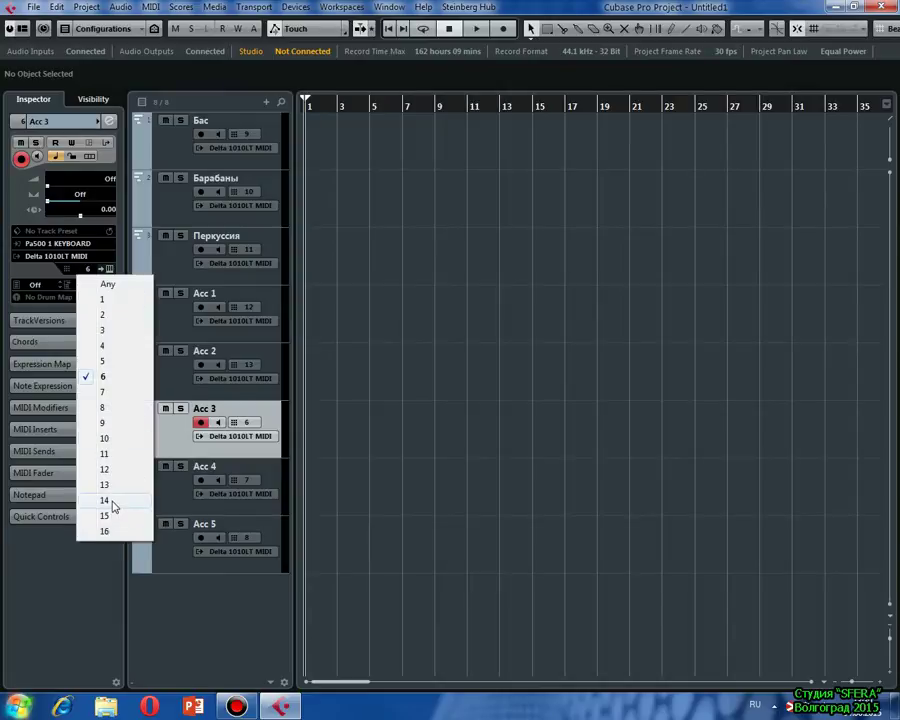
pyautogui.click(112, 500)
pyautogui.press('Down')
pyautogui.click(88, 269)
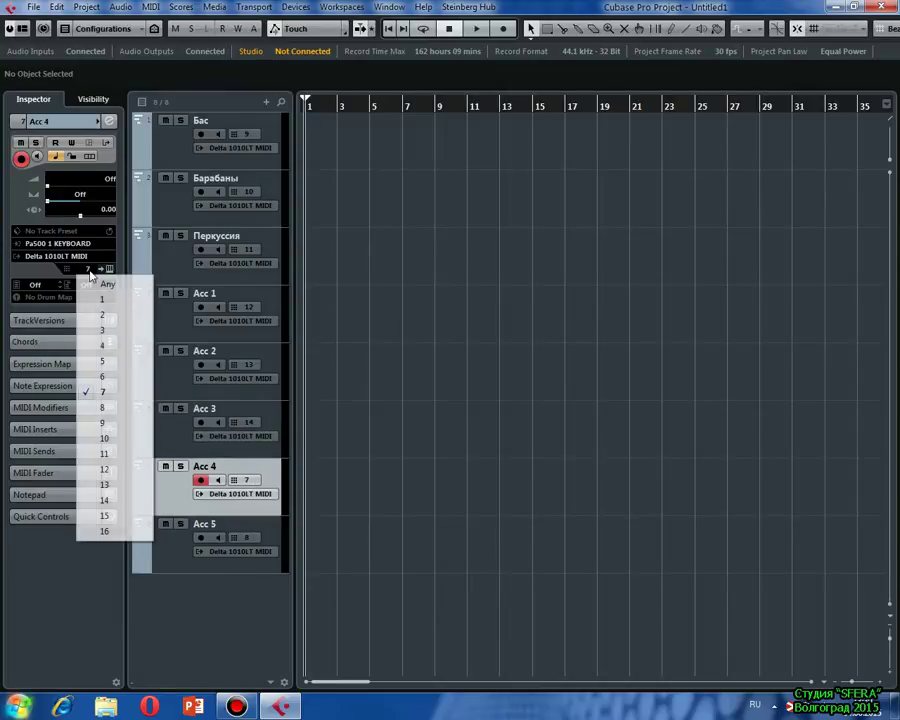
pyautogui.click(104, 515)
# Set the MIDI channel of the Acc 5 track to 16
pyautogui.press('Down')
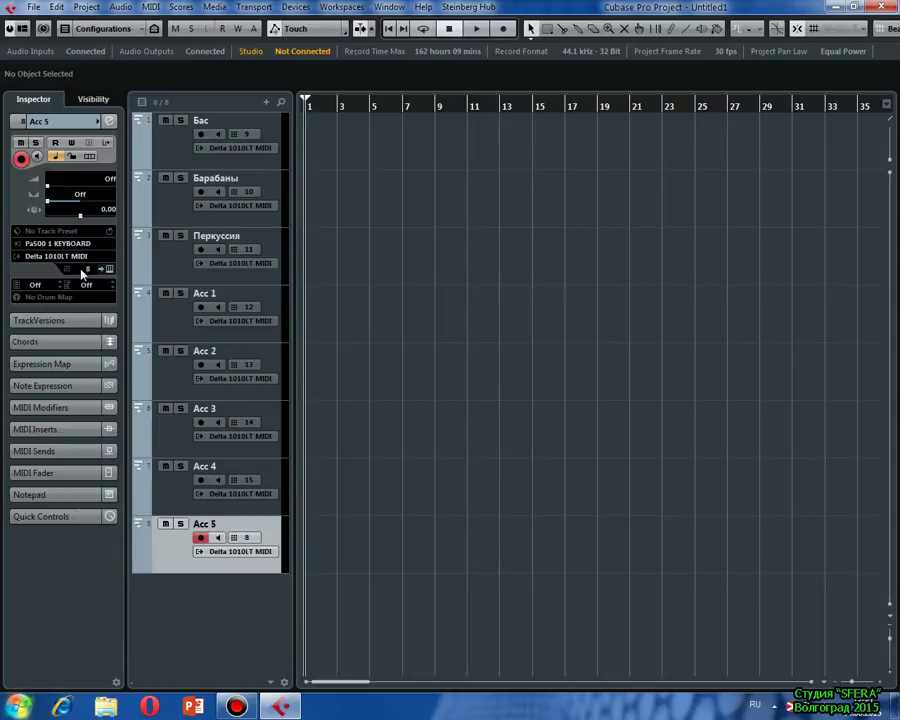
pyautogui.click(84, 270)
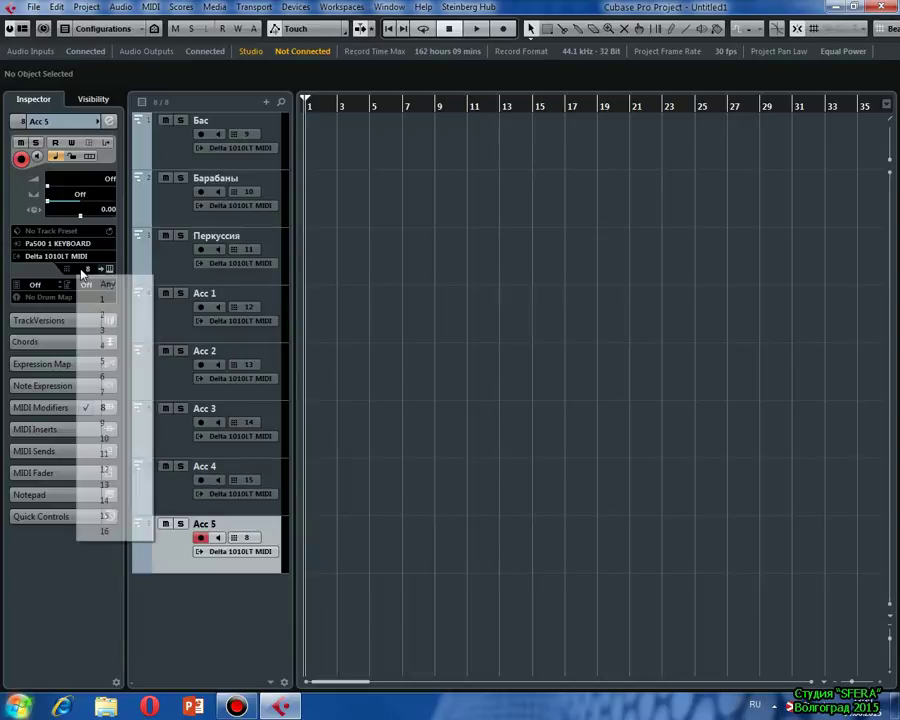
pyautogui.click(112, 531)
# Review the MIDI channels assigned to the Бас, Барабаны, Перкуссия and Acc 1 tracks
pyautogui.click(180, 150)
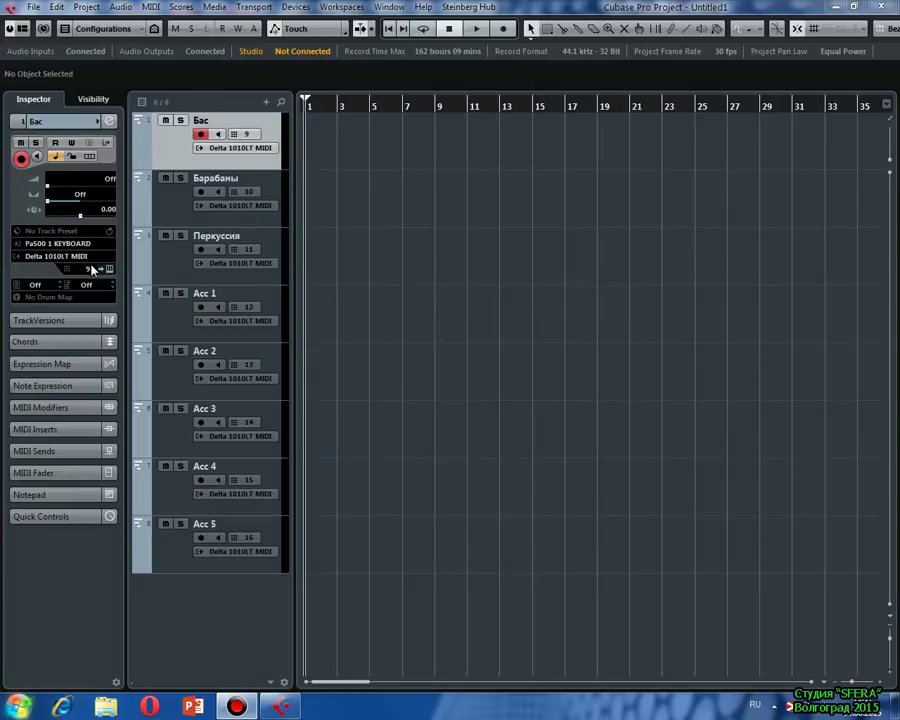
pyautogui.click(176, 211)
pyautogui.click(177, 255)
pyautogui.click(185, 318)
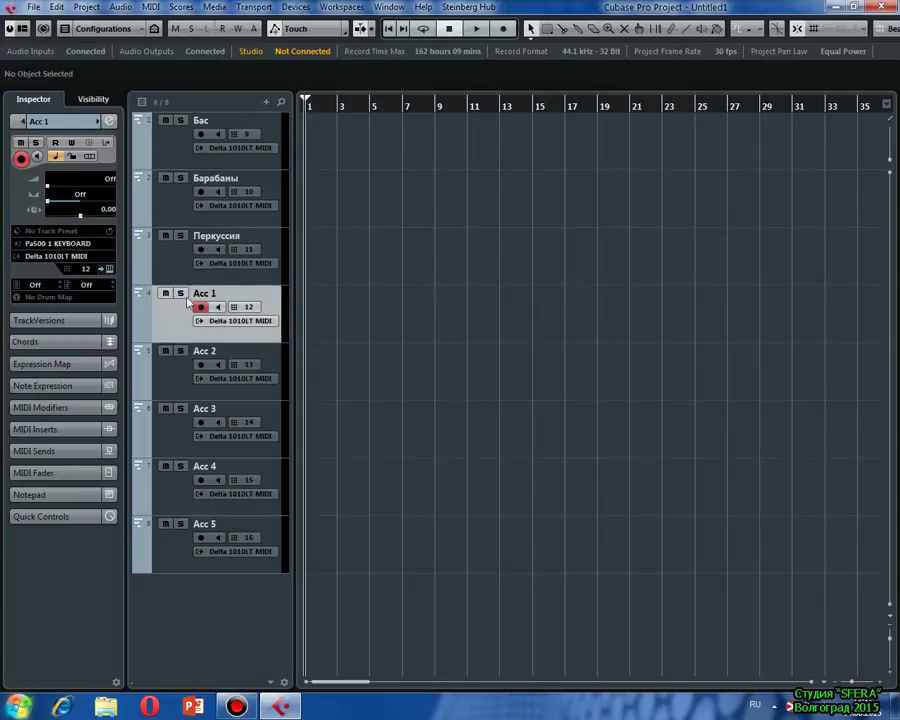
pyautogui.click(181, 213)
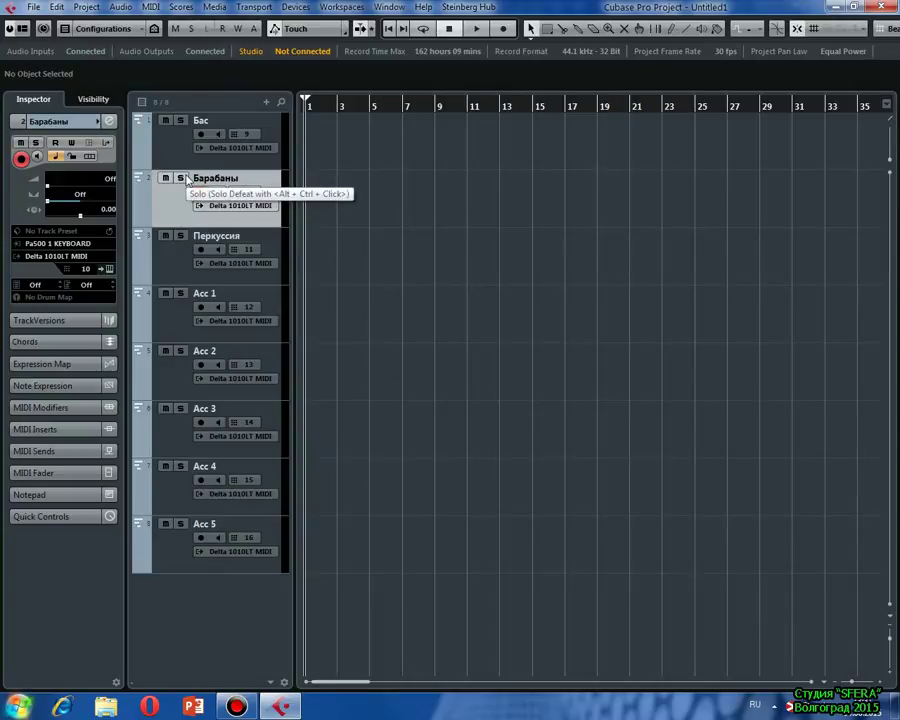
pyautogui.click(184, 272)
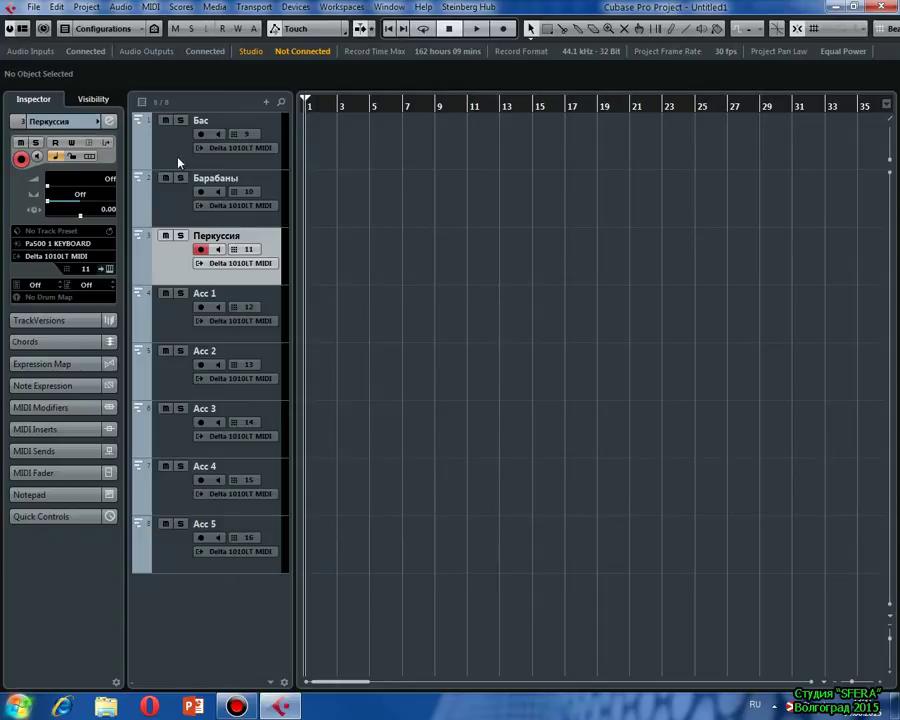
pyautogui.click(183, 199)
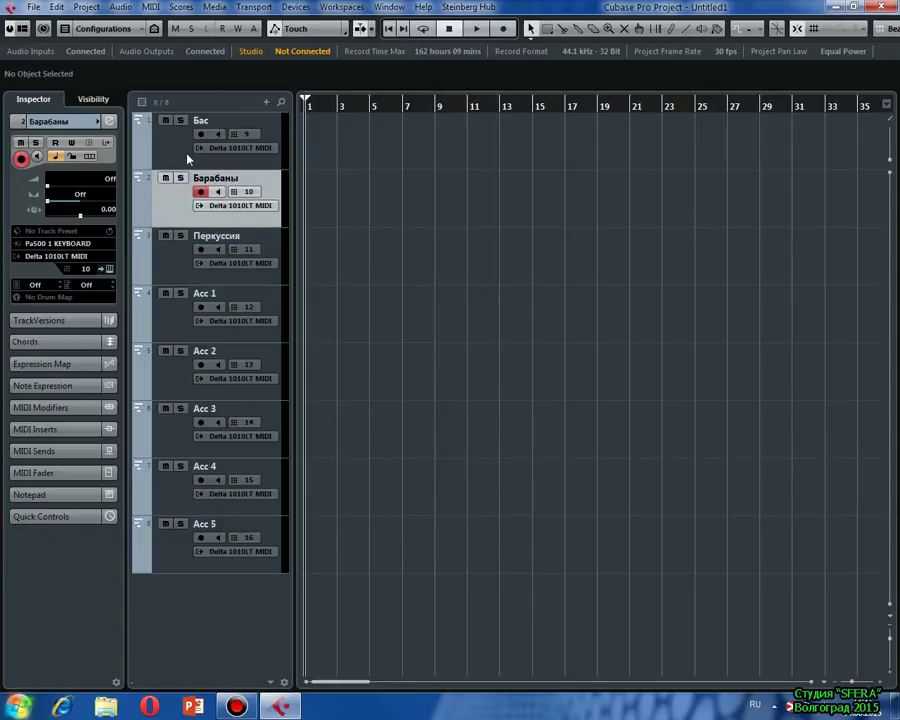
# Give the Бас track a local Input Transformer with the Channel Filtering preset Pass CH 09
pyautogui.click(184, 158)
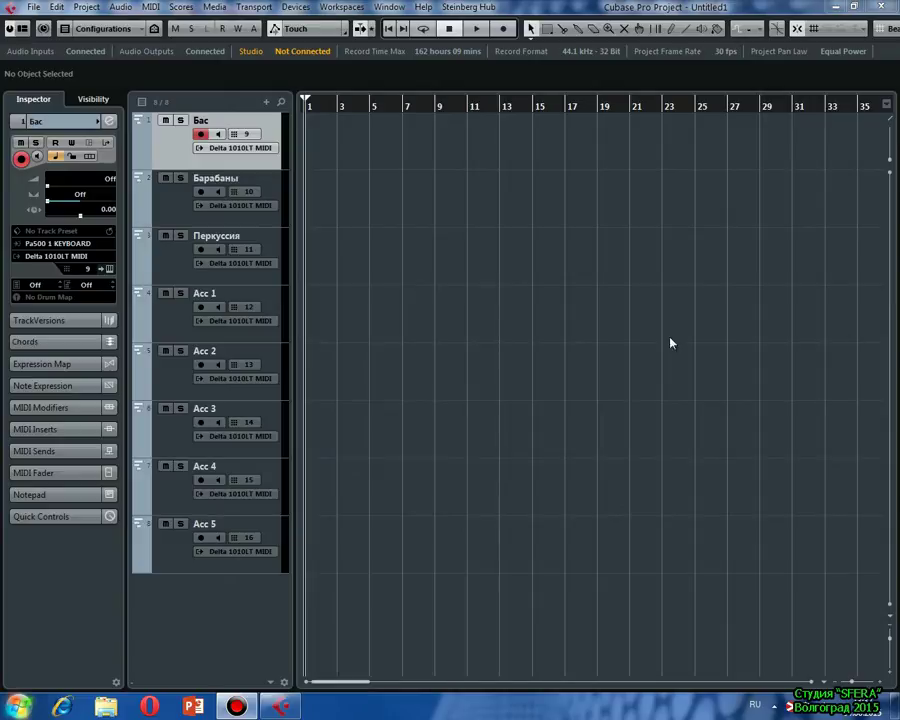
pyautogui.click(107, 146)
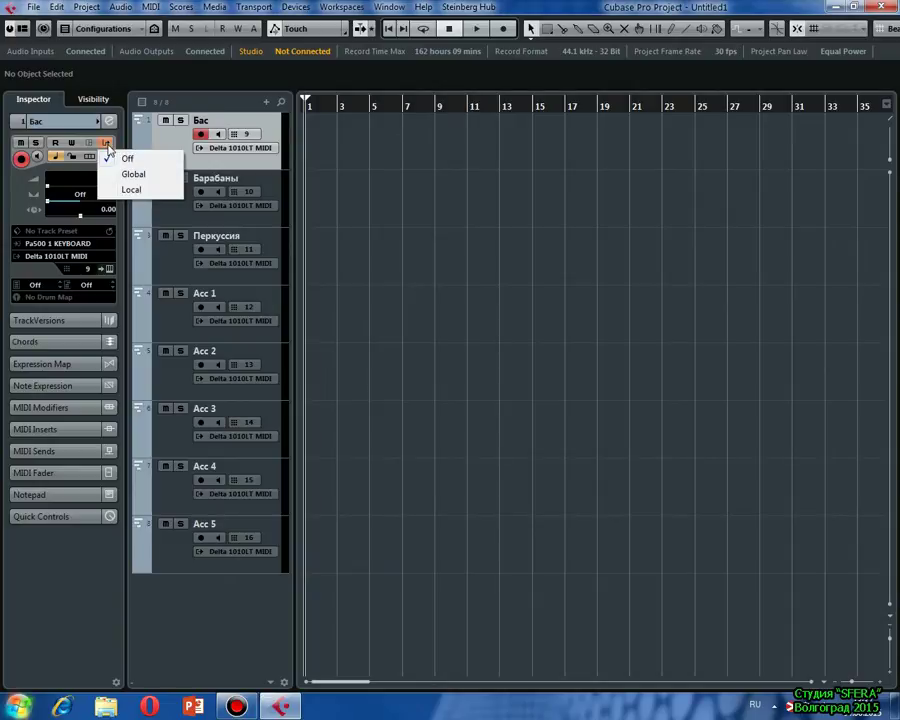
pyautogui.click(131, 191)
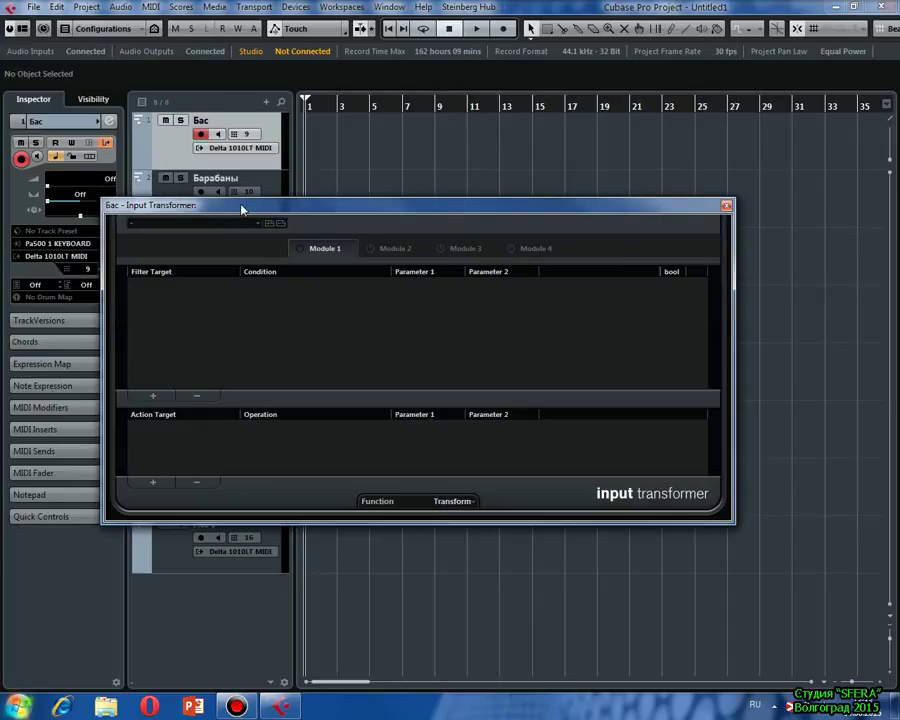
pyautogui.moveTo(243, 209); pyautogui.dragTo(260, 181)
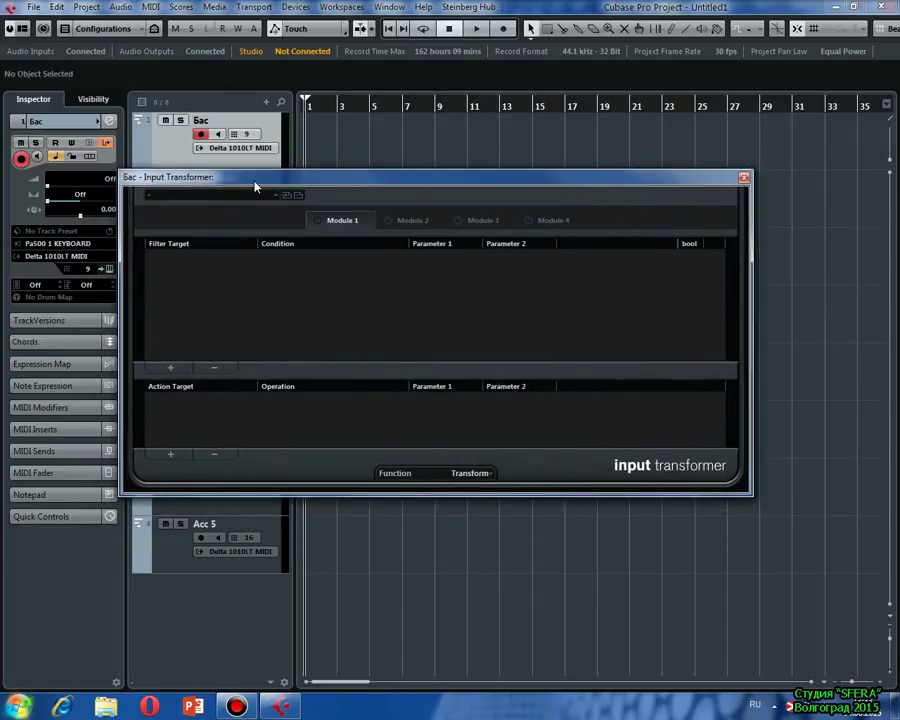
pyautogui.click(276, 195)
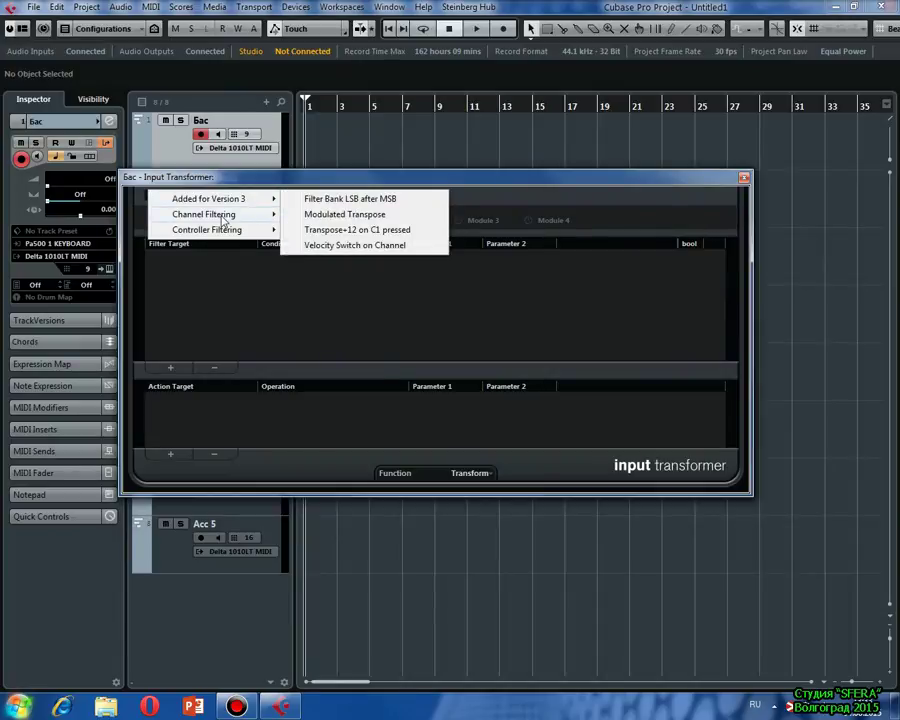
pyautogui.moveTo(222, 219)
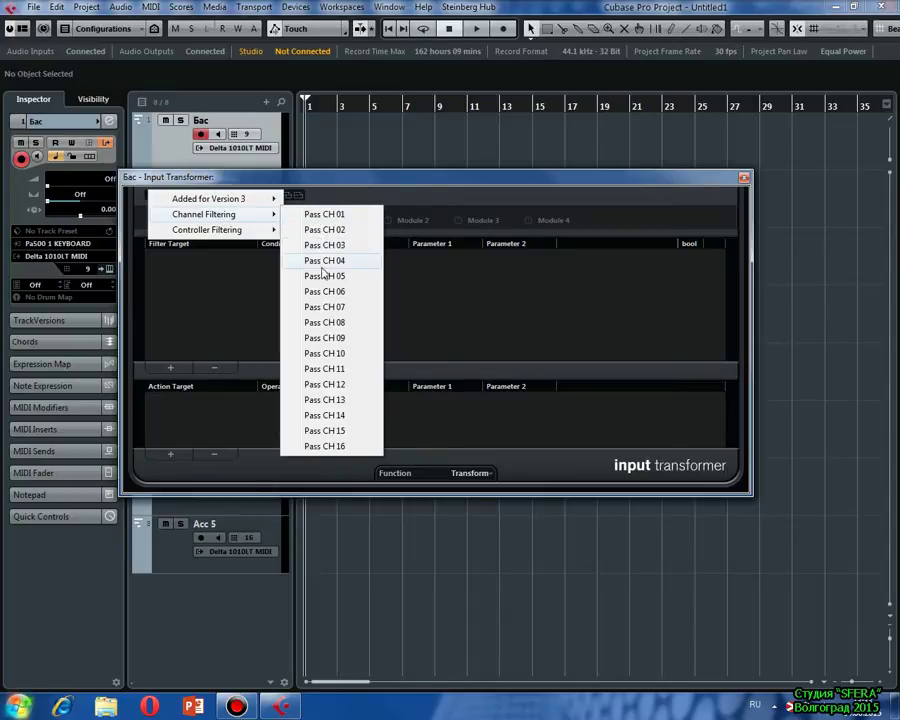
pyautogui.click(313, 339)
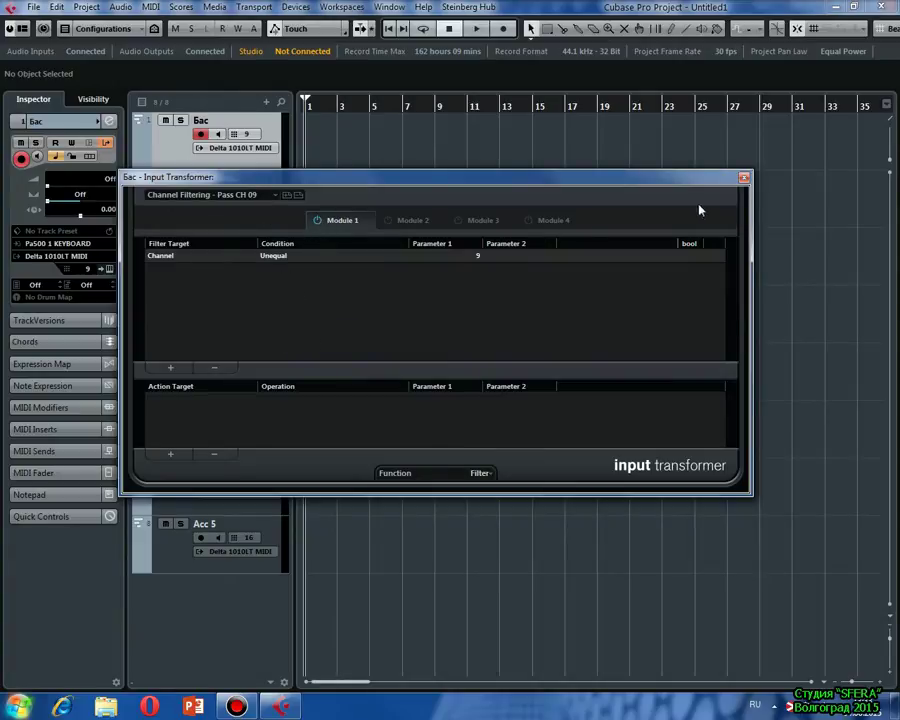
pyautogui.click(744, 177)
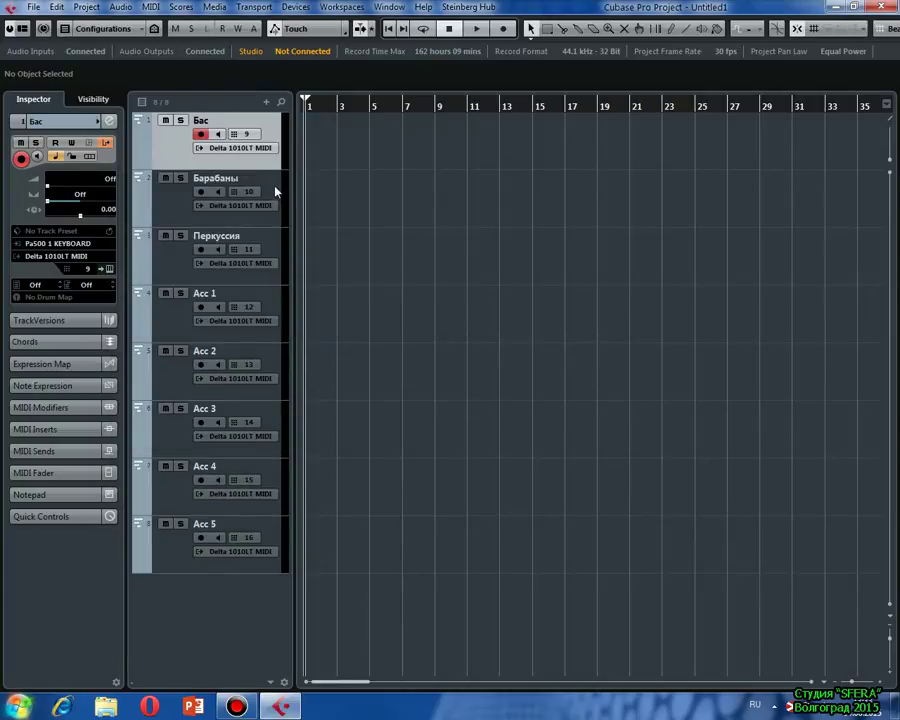
# Give the Барабаны track a local Input Transformer with the Channel Filtering preset Pass CH 10
pyautogui.click(275, 190)
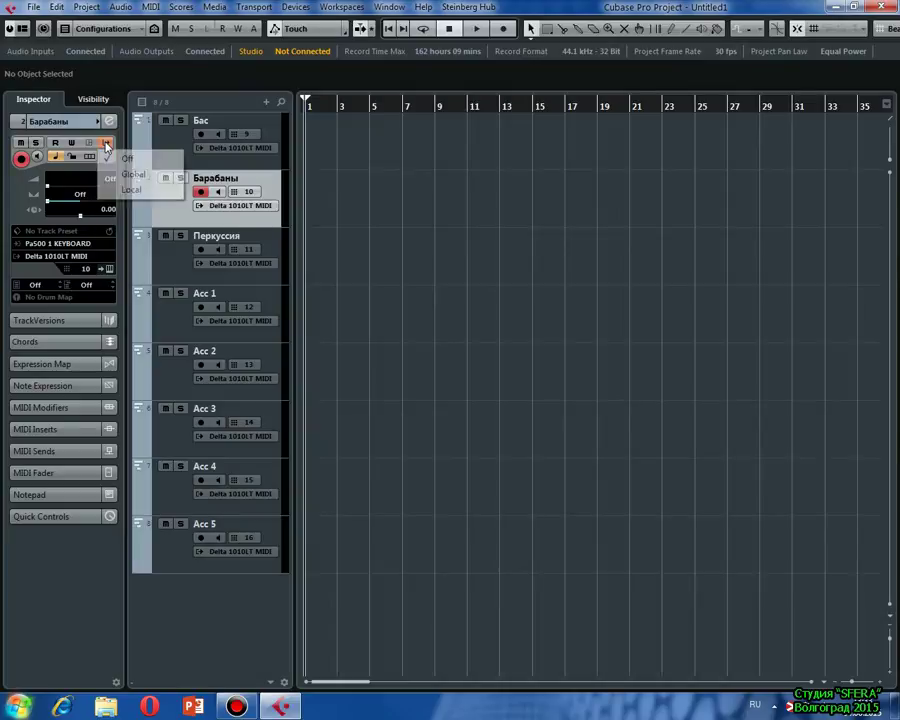
pyautogui.click(107, 144)
pyautogui.click(131, 190)
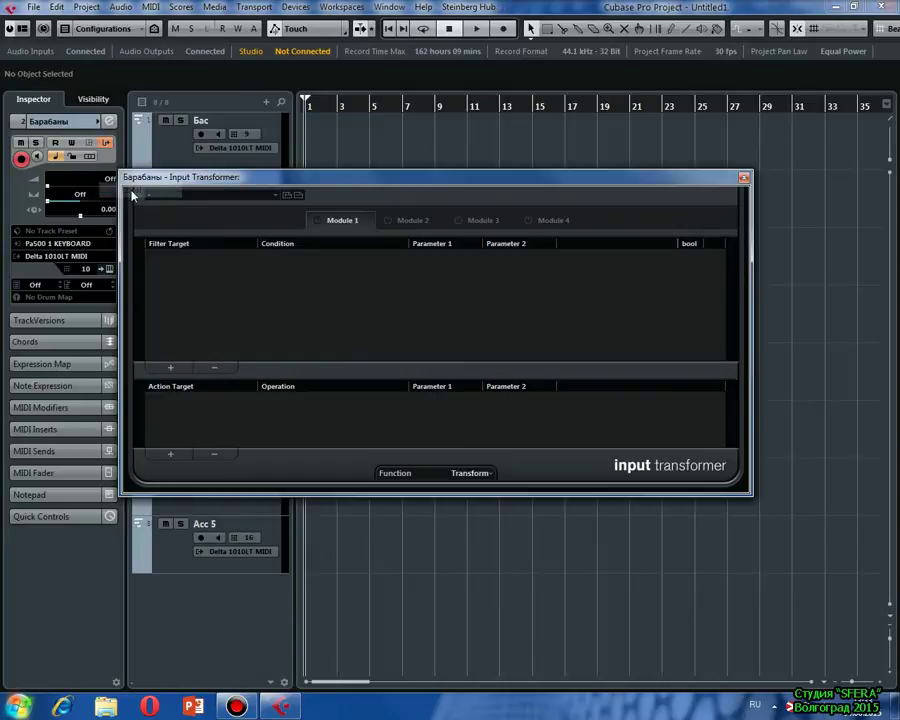
pyautogui.click(275, 197)
pyautogui.moveTo(226, 214)
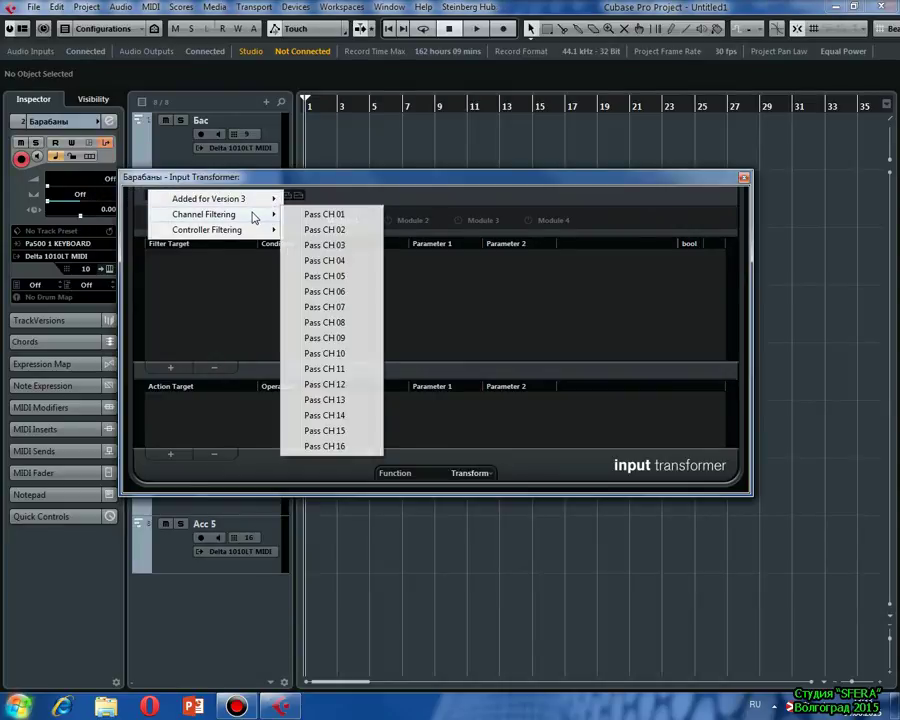
pyautogui.click(334, 353)
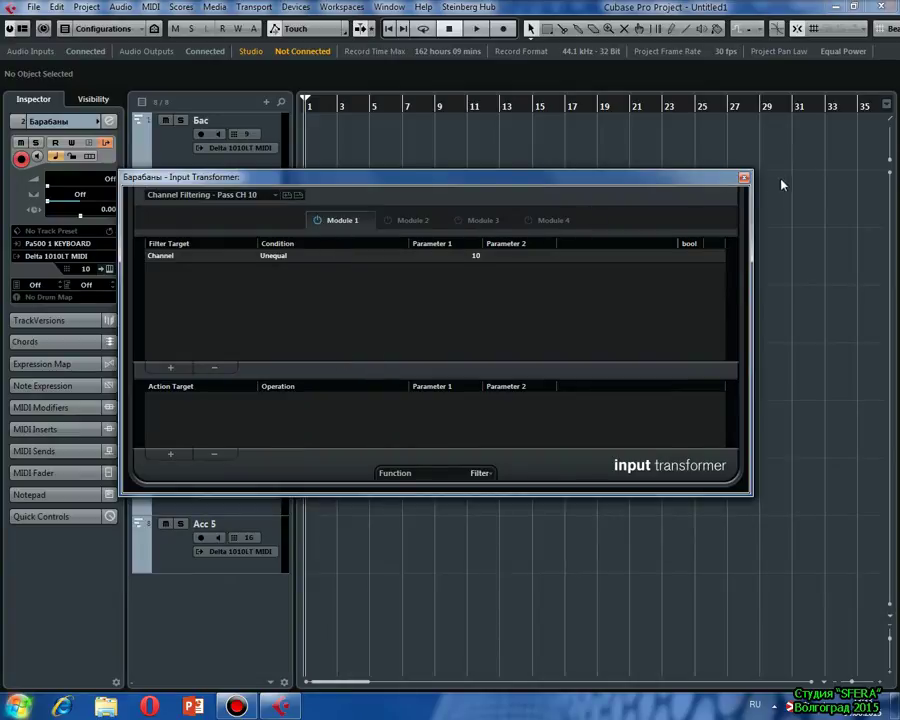
pyautogui.click(743, 177)
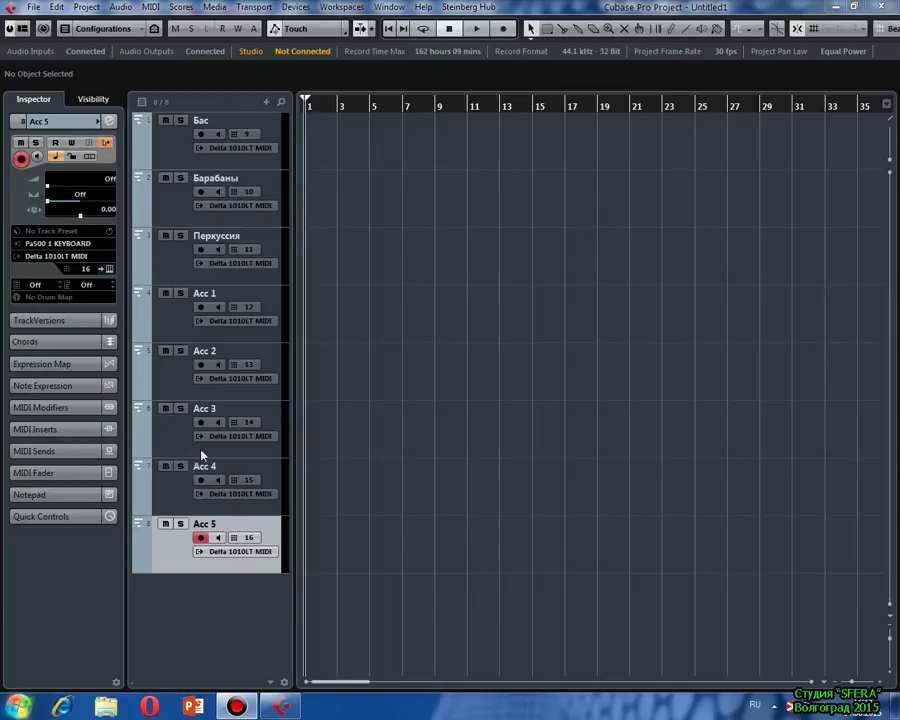
# Step through the tracks from Acc 5 up to Бас to check that each has its Input Transformer active
pyautogui.click(269, 528)
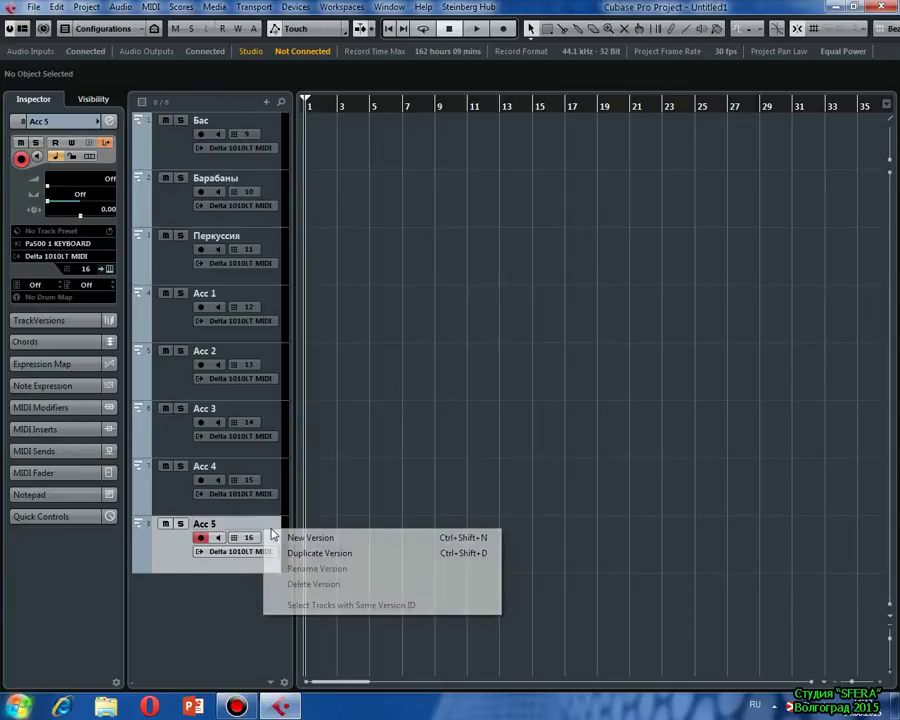
pyautogui.click(214, 555)
pyautogui.press('Up')
pyautogui.press('Up')
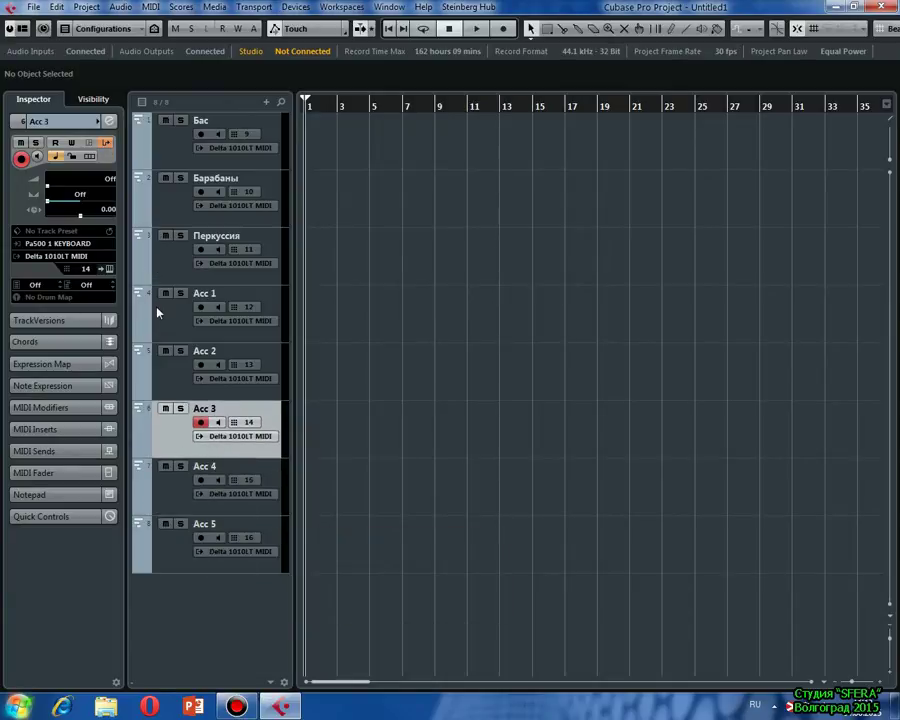
pyautogui.press('Up')
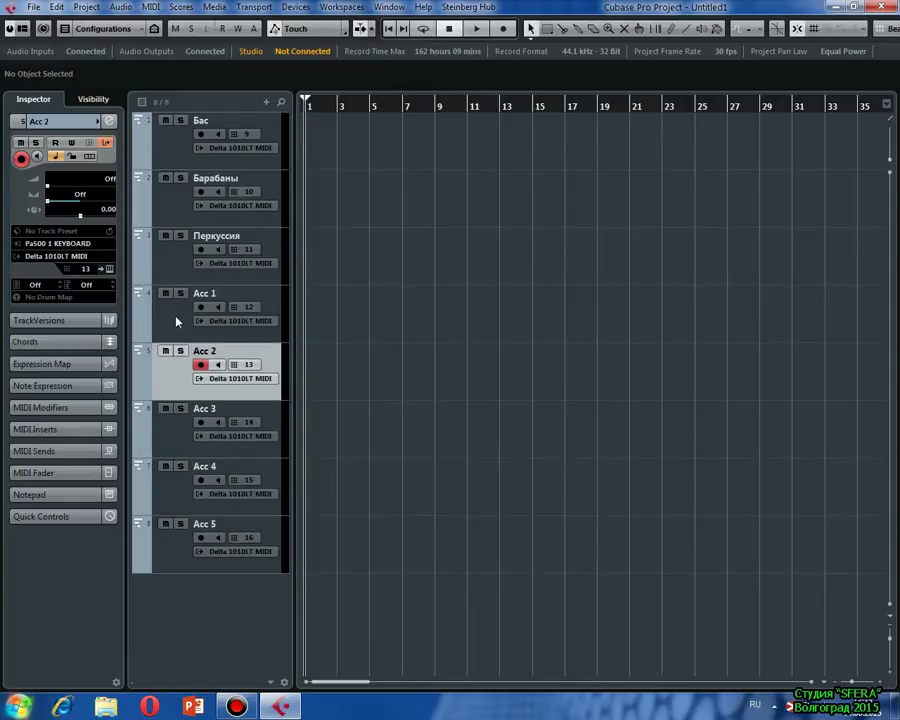
pyautogui.press('Up')
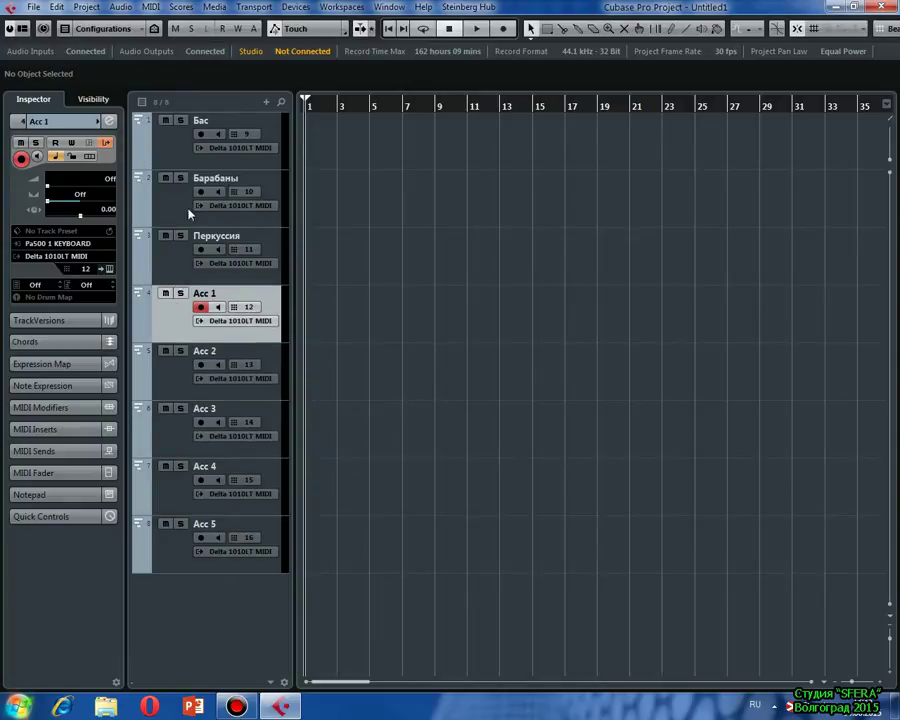
pyautogui.press('Up')
pyautogui.press('Up')
pyautogui.press('Up')
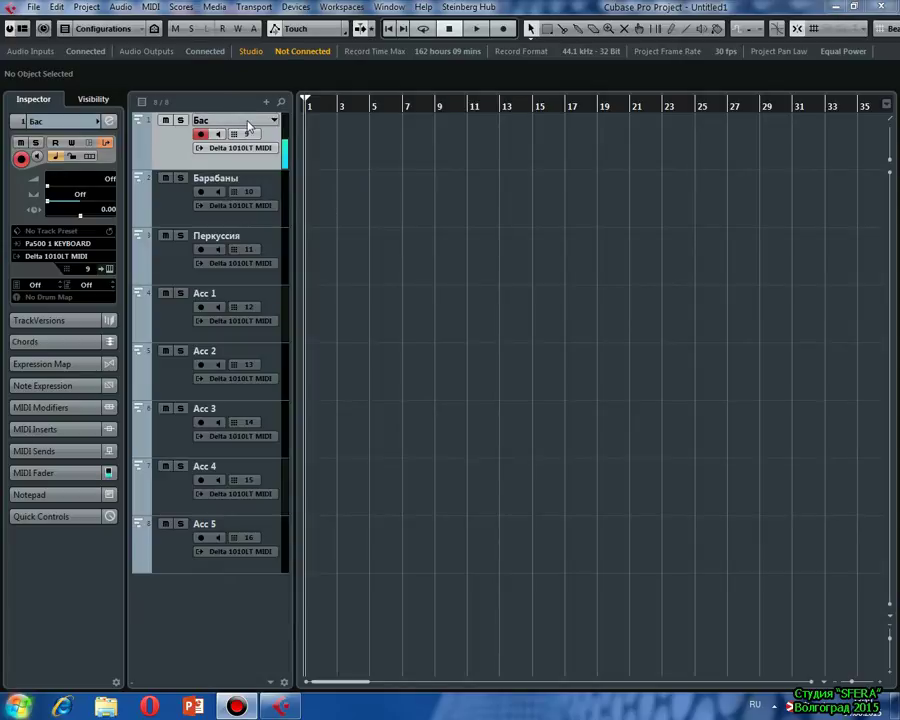
# Turn on MIDI monitoring for all eight tracks from Бас to Acc 5, with the Бас track selected
pyautogui.click(279, 192)
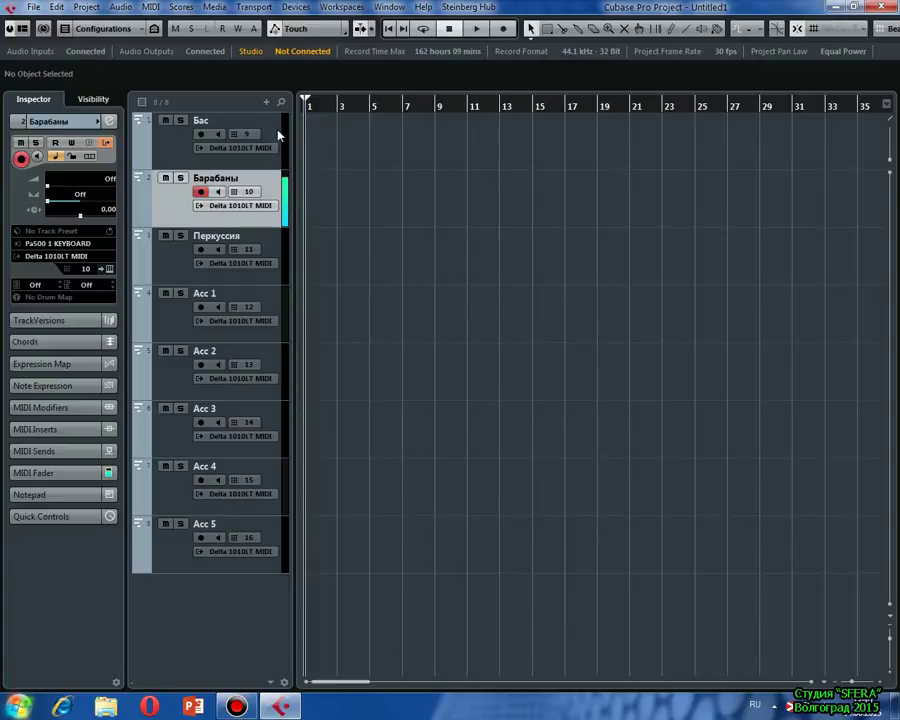
pyautogui.click(218, 134)
pyautogui.click(250, 142)
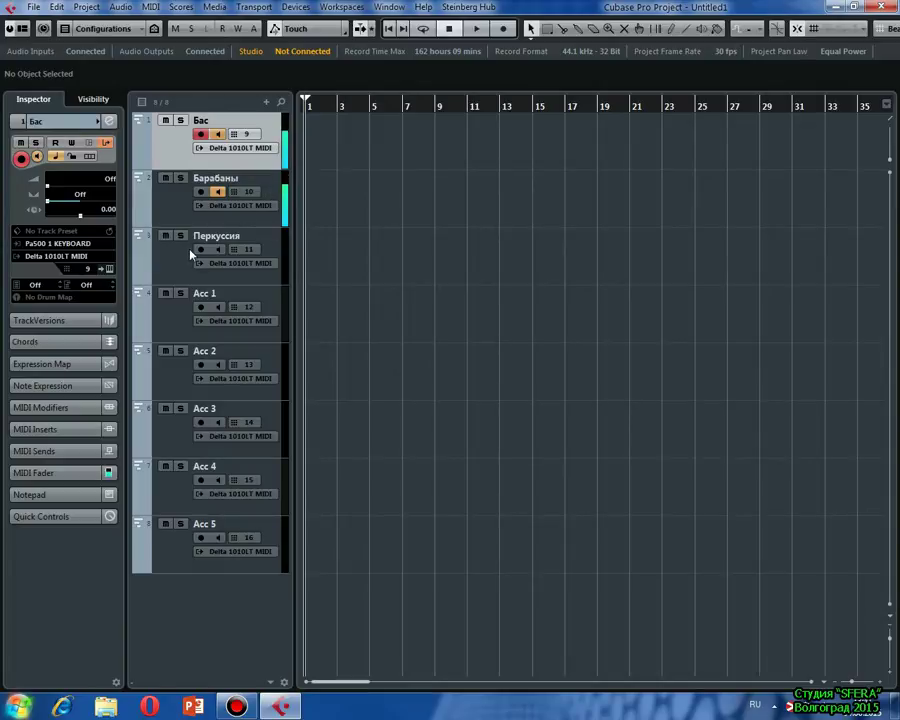
pyautogui.click(218, 250)
pyautogui.click(219, 307)
pyautogui.click(219, 366)
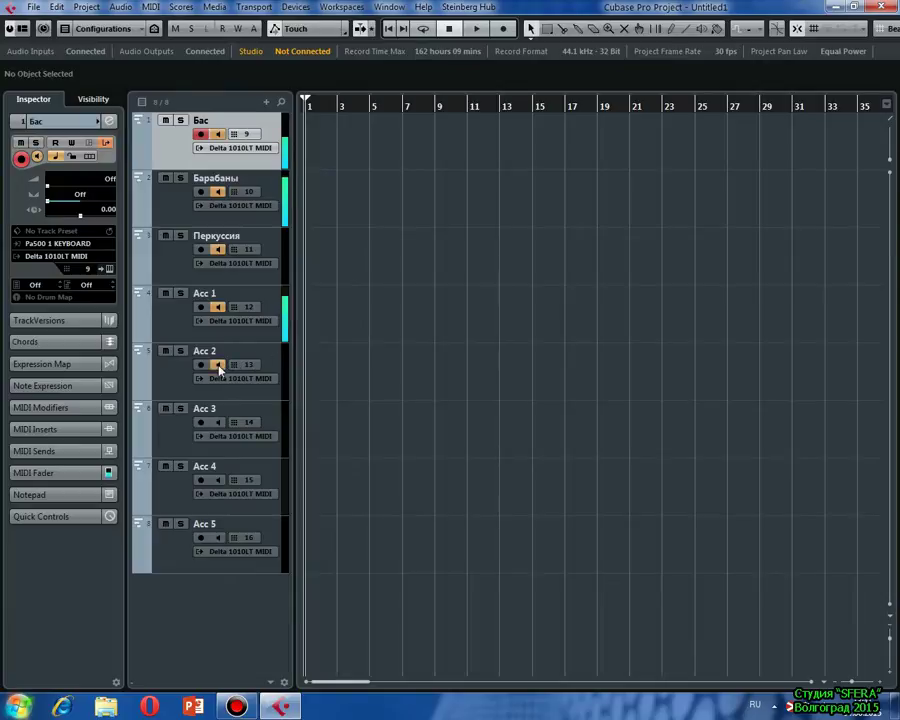
pyautogui.click(219, 423)
pyautogui.click(219, 481)
pyautogui.click(219, 538)
pyautogui.click(220, 538)
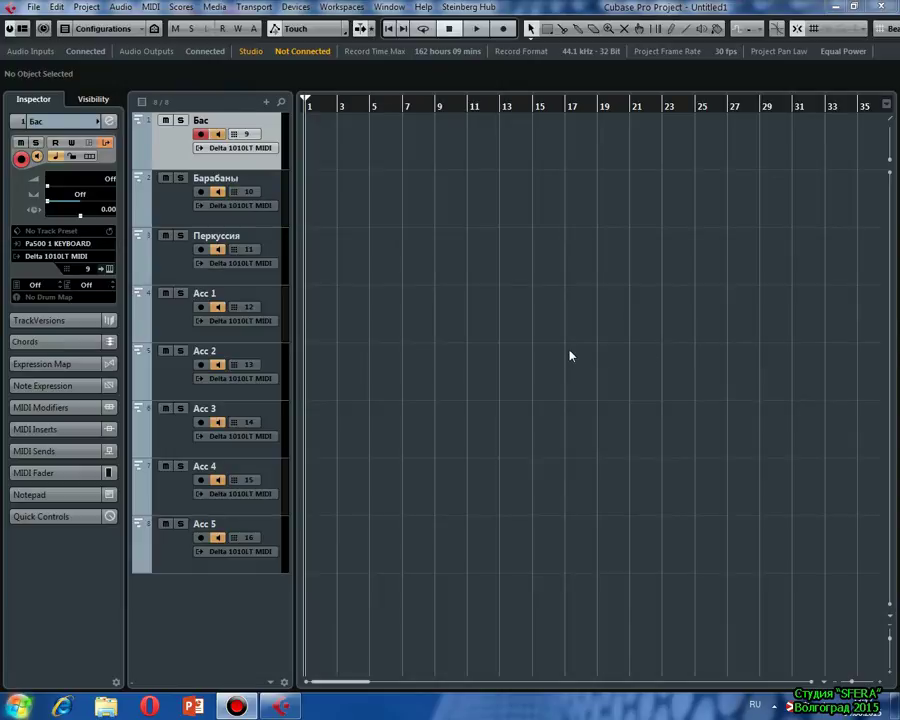
# In the project synchronization setup, enable Pa500 1 SOUND as a destination for both MIDI timecode and MIDI clock
pyautogui.click(252, 8)
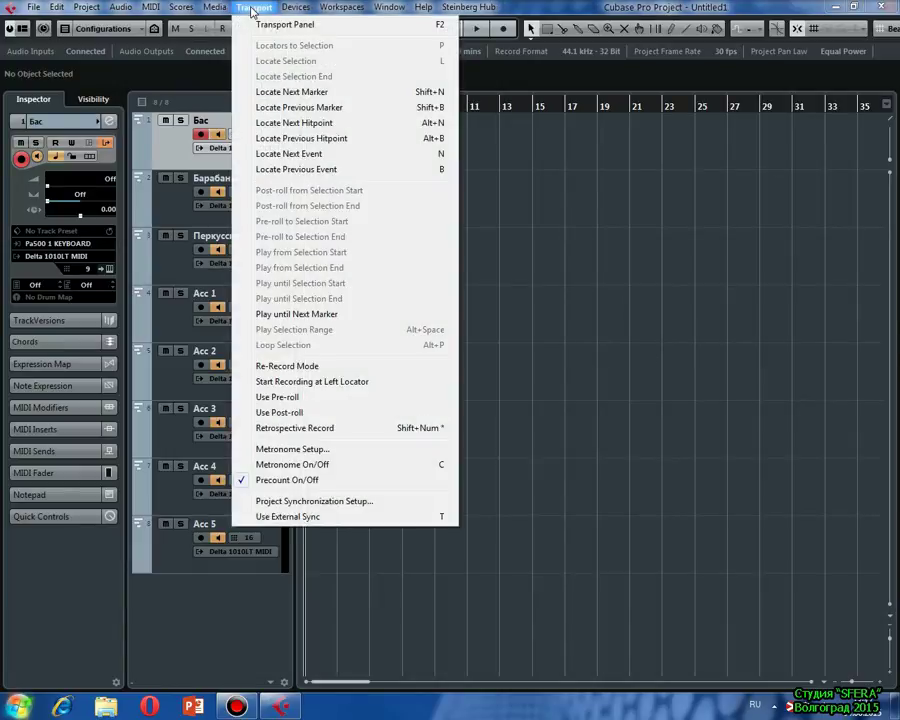
pyautogui.click(322, 503)
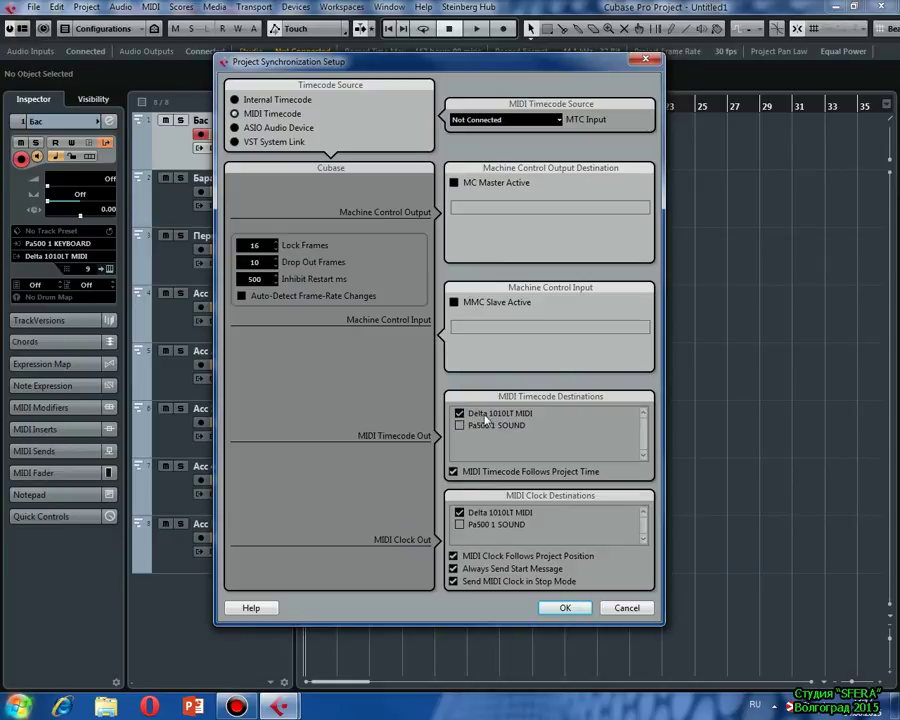
pyautogui.click(461, 428)
pyautogui.click(460, 524)
pyautogui.click(568, 609)
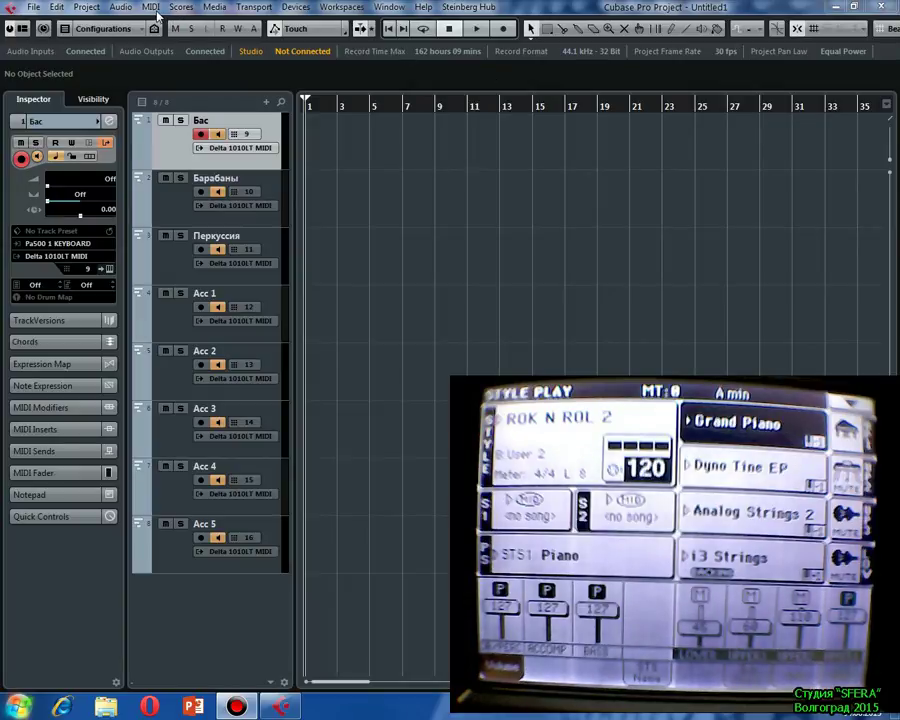
# Show the transport panel, switch the tempo mode to Fixed and set the tempo to 140
pyautogui.press('F2')
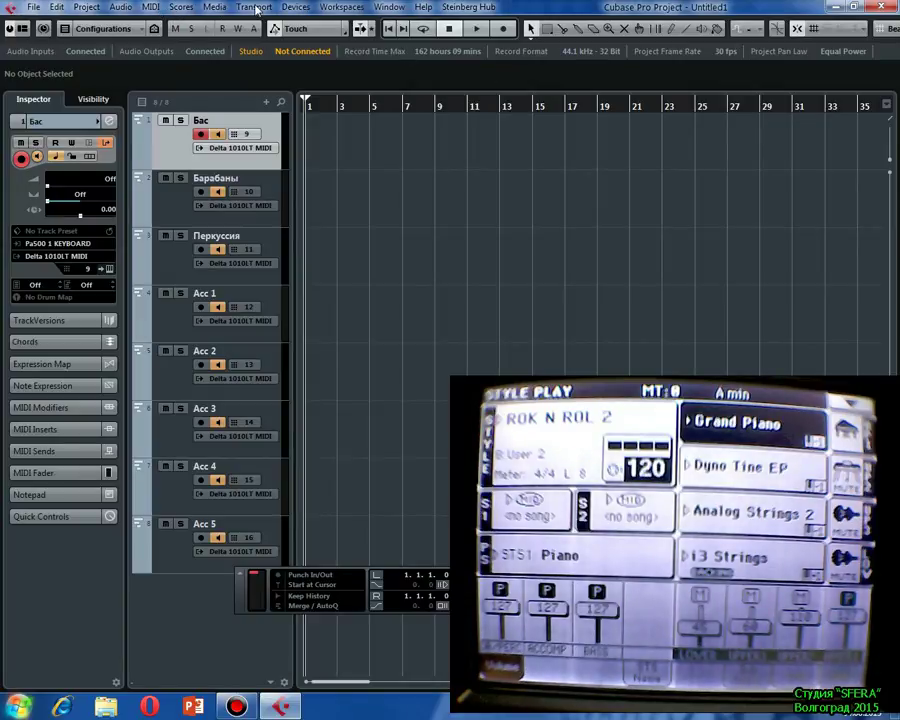
pyautogui.moveTo(368, 575); pyautogui.dragTo(368, 352)
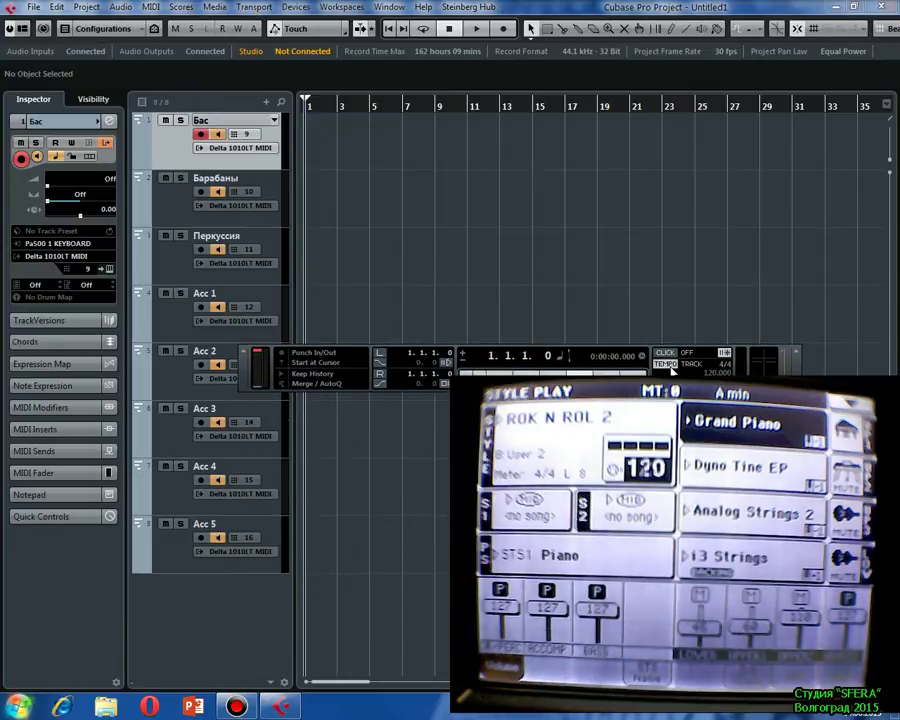
pyautogui.click(665, 364)
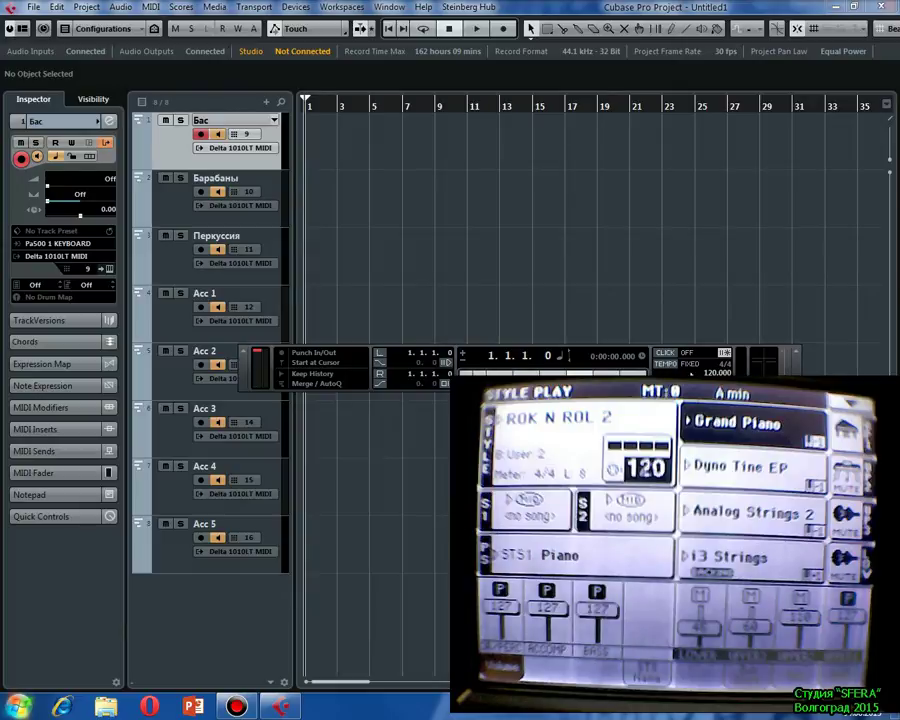
pyautogui.scroll(5, 714, 373)
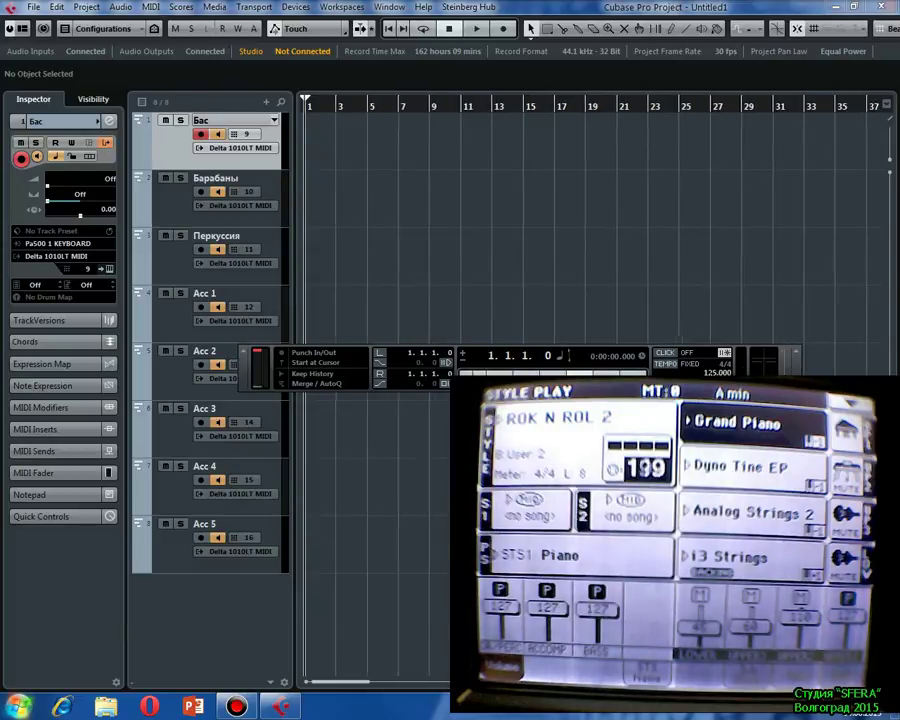
pyautogui.scroll(8, 714, 373)
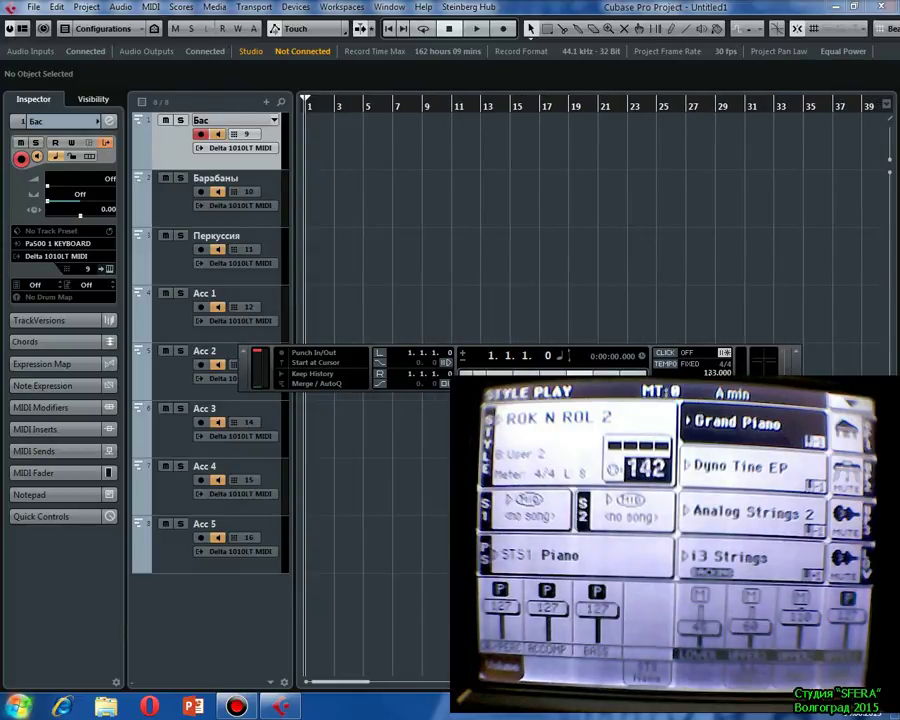
pyautogui.scroll(20, 714, 373)
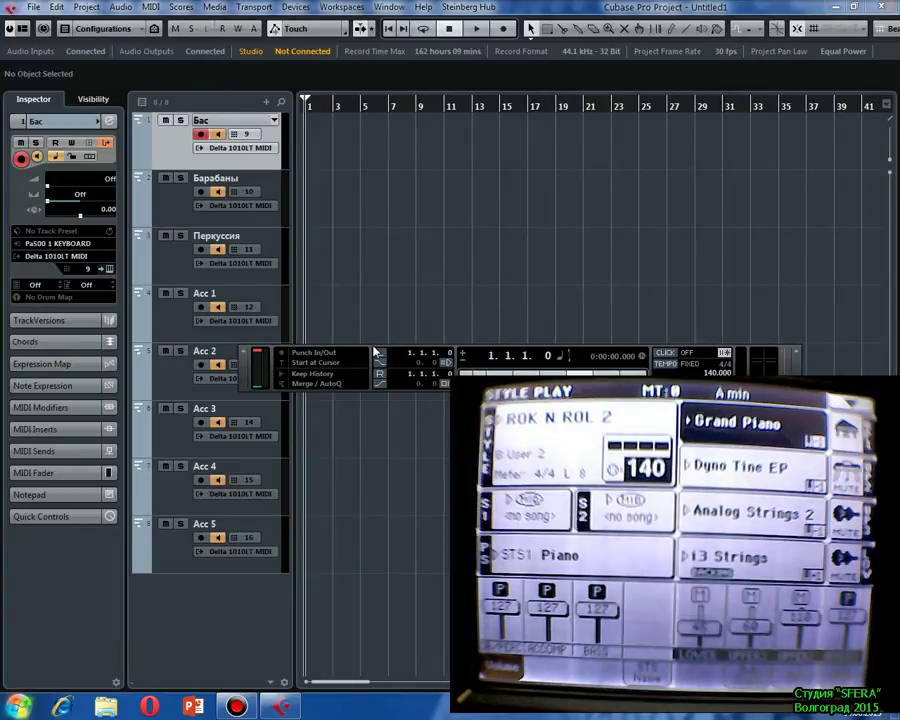
pyautogui.moveTo(374, 352); pyautogui.dragTo(364, 243)
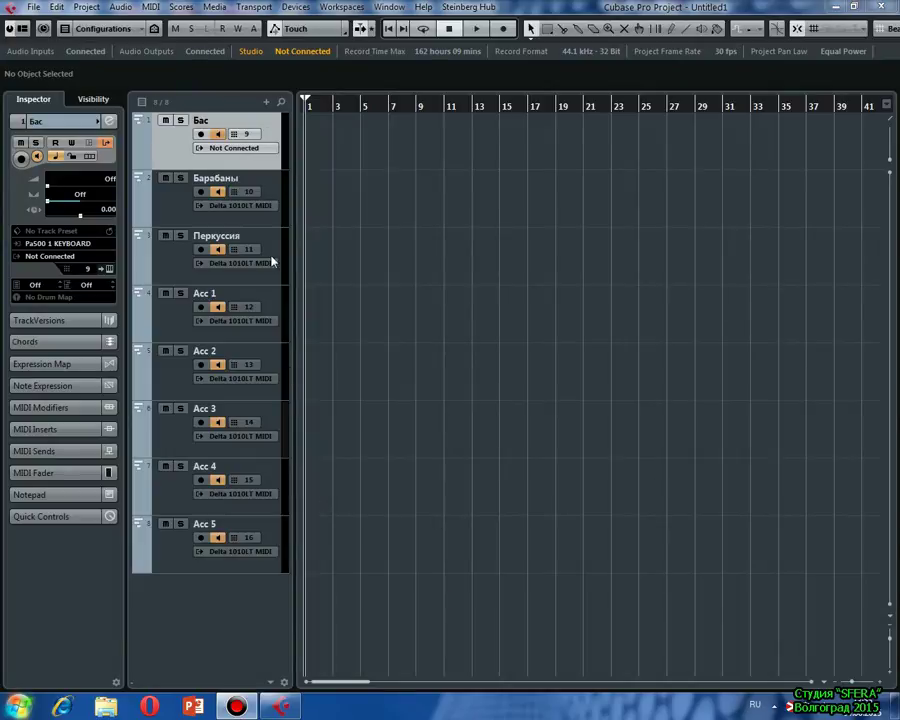
# Arm all eight tracks from Бас to Acc 5 for recording
pyautogui.click(200, 135)
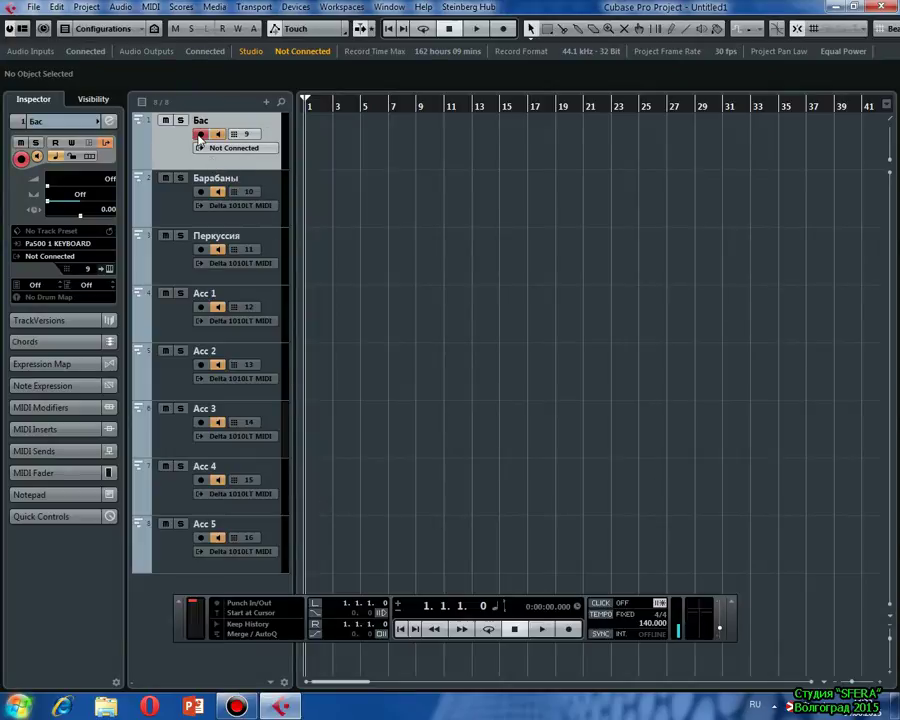
pyautogui.click(200, 192)
pyautogui.click(201, 307)
pyautogui.click(201, 364)
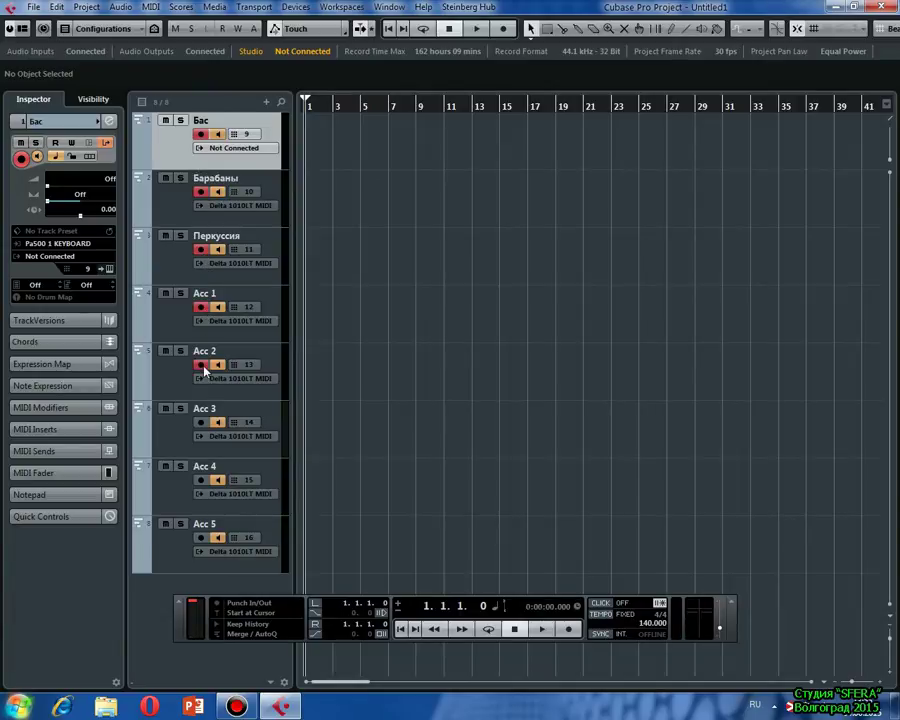
pyautogui.click(201, 422)
pyautogui.click(201, 480)
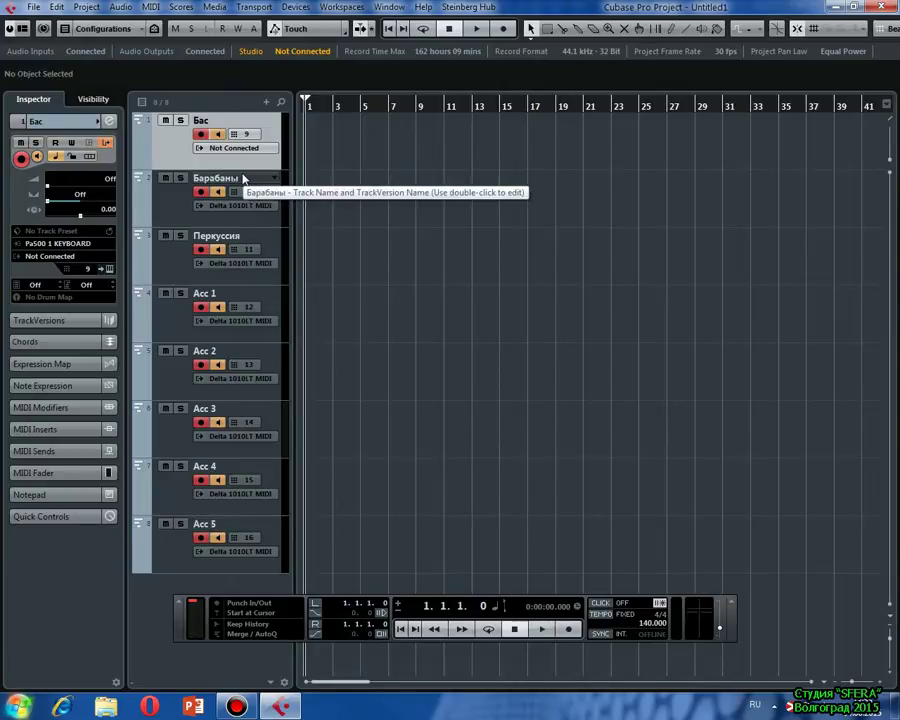
# Record the keyboard accompaniment on all armed tracks from bar 1 to about bar 25, leaving no part selected
pyautogui.click(502, 30)
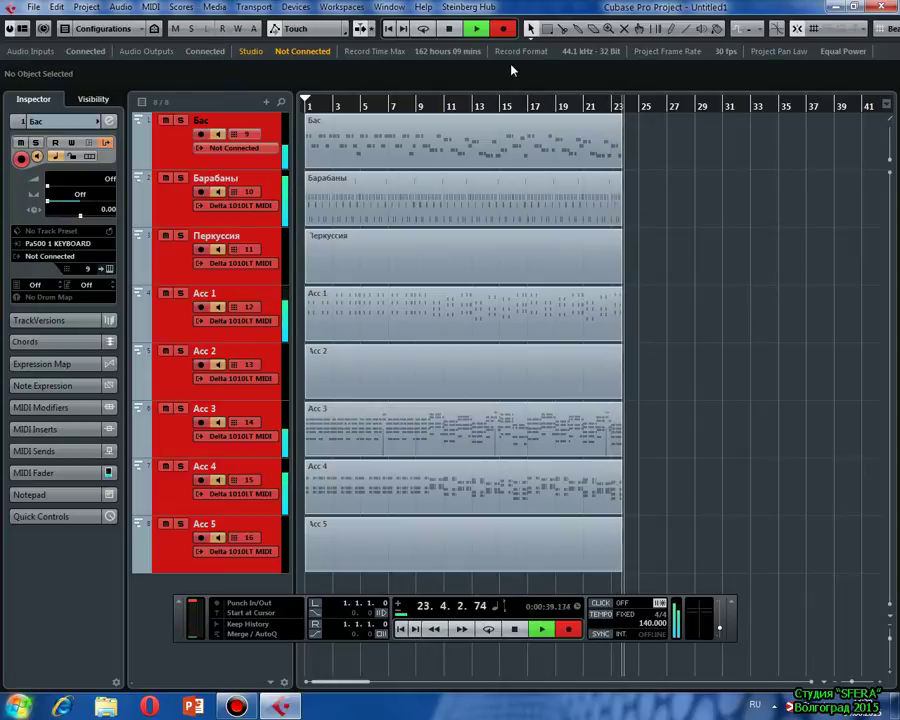
pyautogui.click(450, 30)
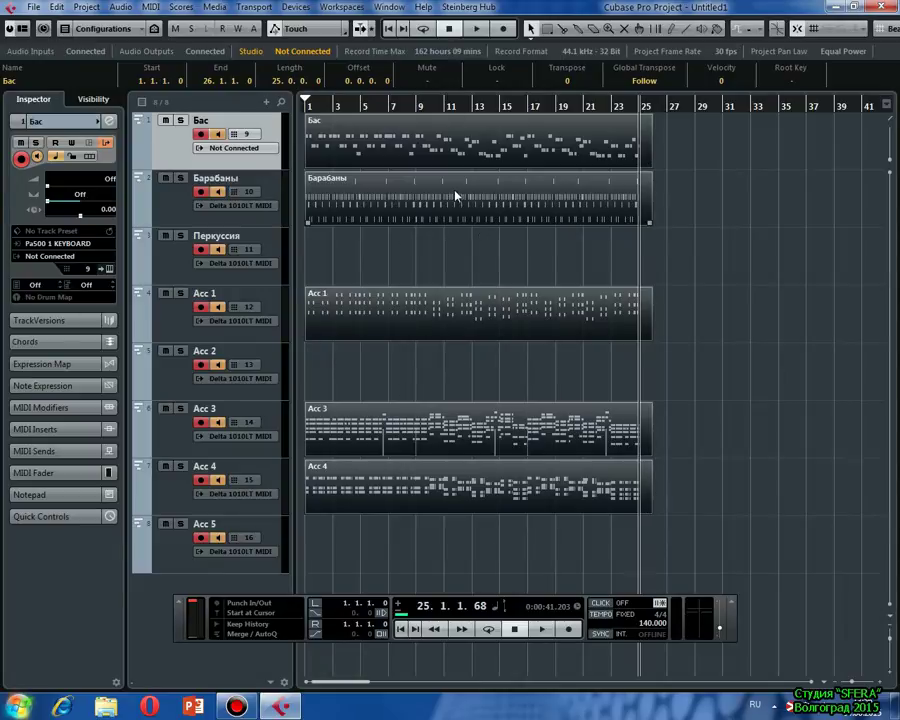
pyautogui.click(706, 189)
# Examine the recorded notes of the Бас, Acc 1 and Acc 3 parts one after another in the Key Editor
pyautogui.click(365, 105)
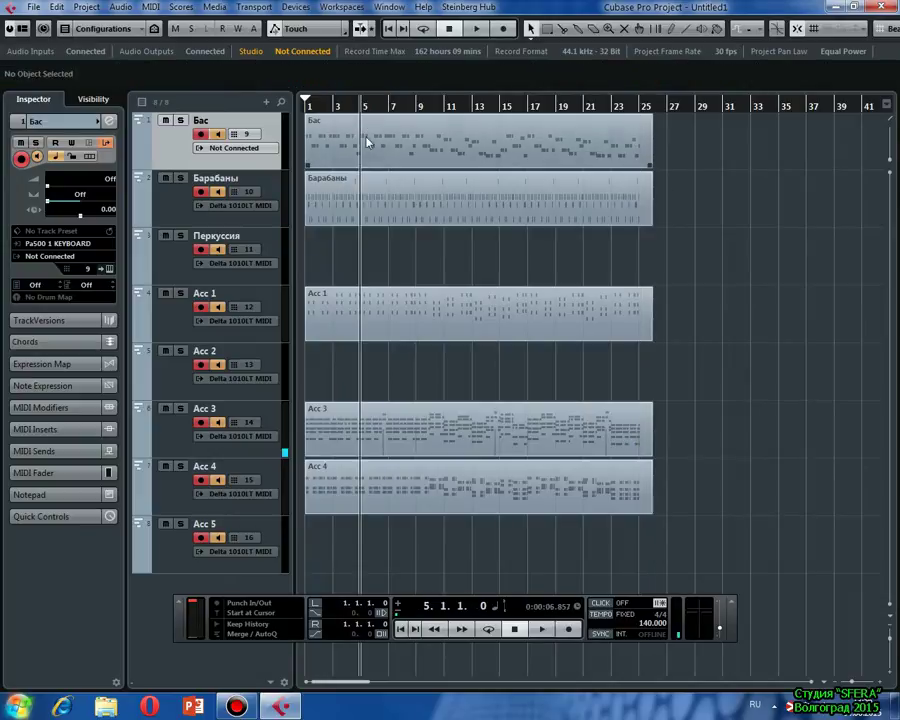
pyautogui.click(383, 144)
pyautogui.doubleClick(383, 144)
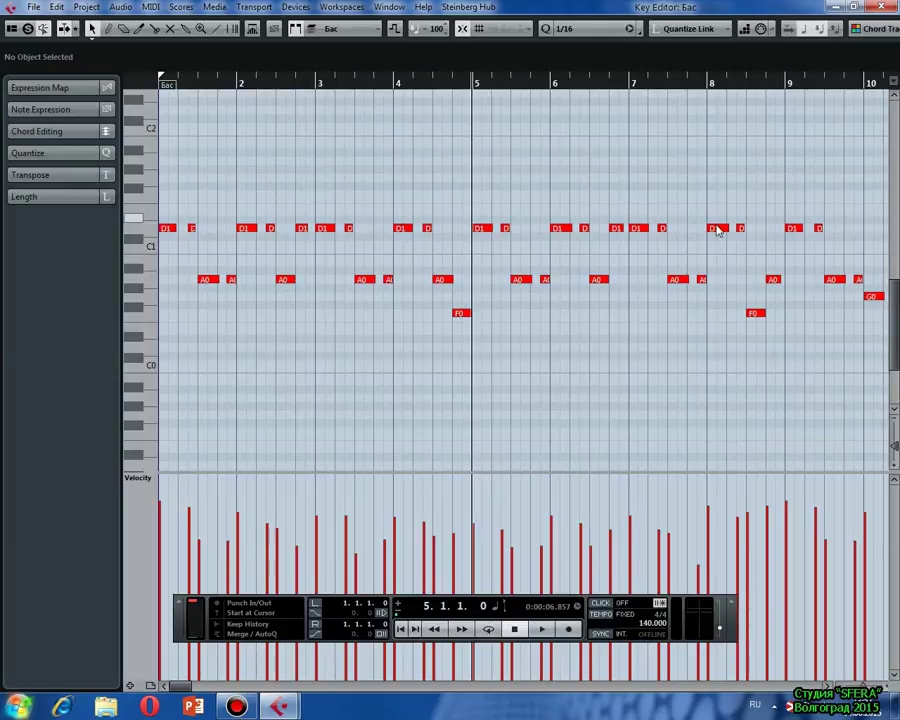
pyautogui.click(878, 10)
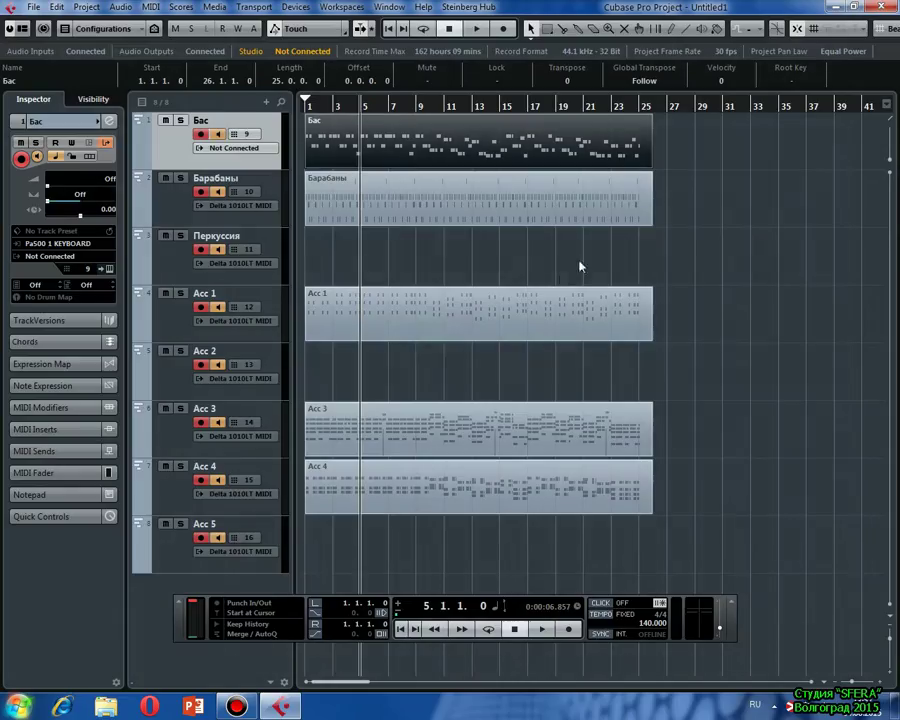
pyautogui.doubleClick(427, 316)
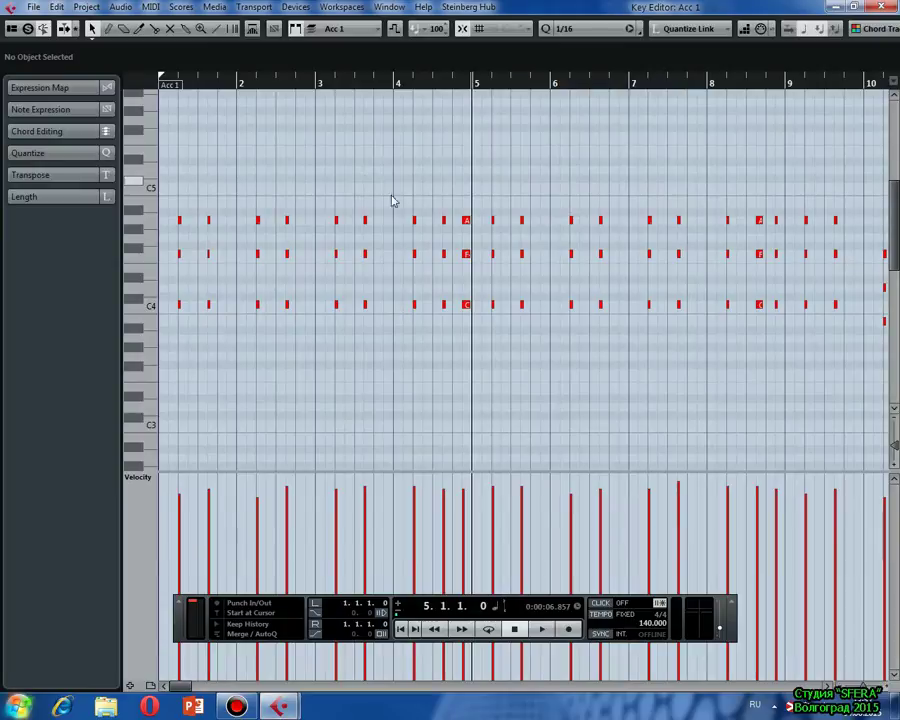
pyautogui.click(878, 9)
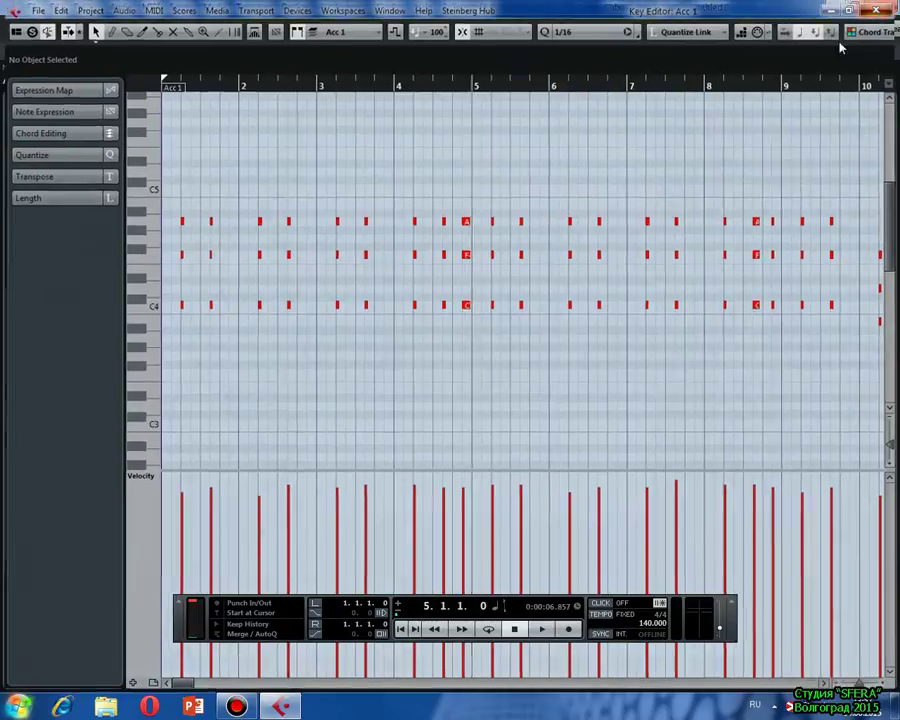
pyautogui.doubleClick(451, 410)
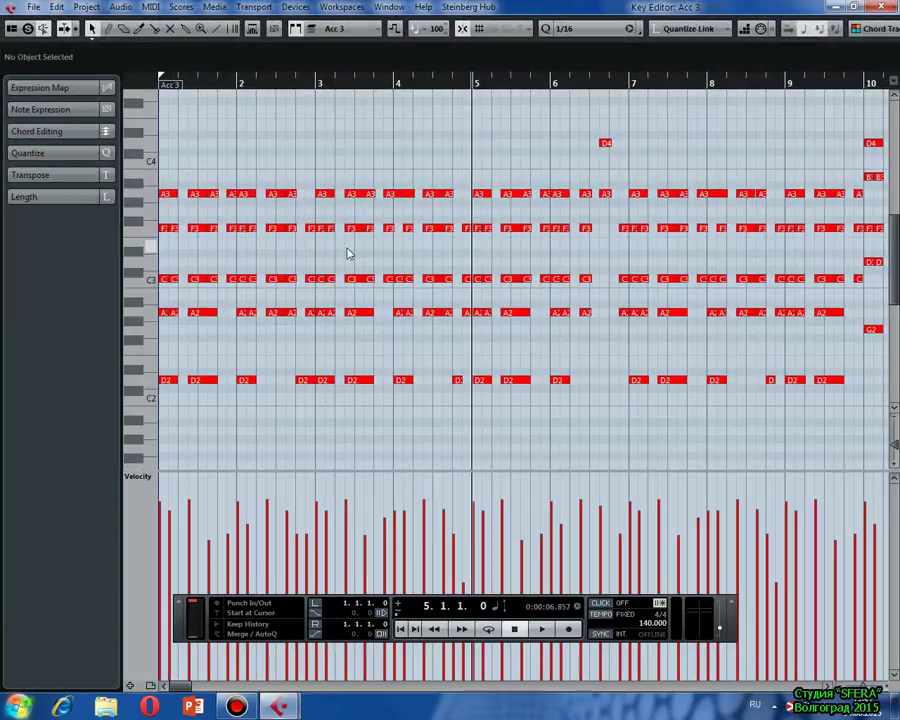
pyautogui.click(887, 9)
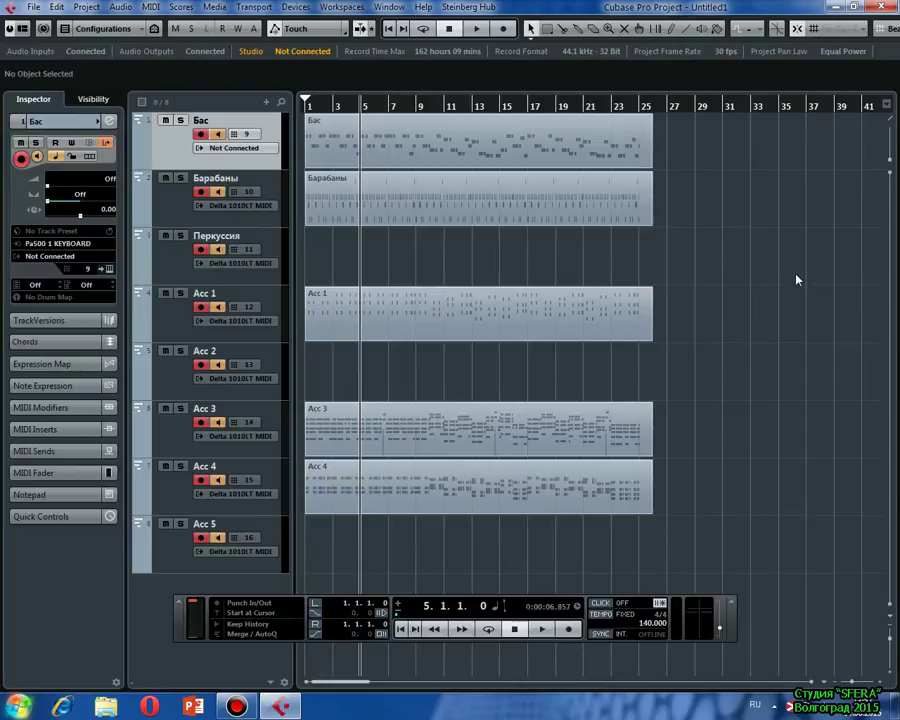
# Return to the project start and review the MIDI record mode options, including Auto Quantize
pyautogui.click(391, 30)
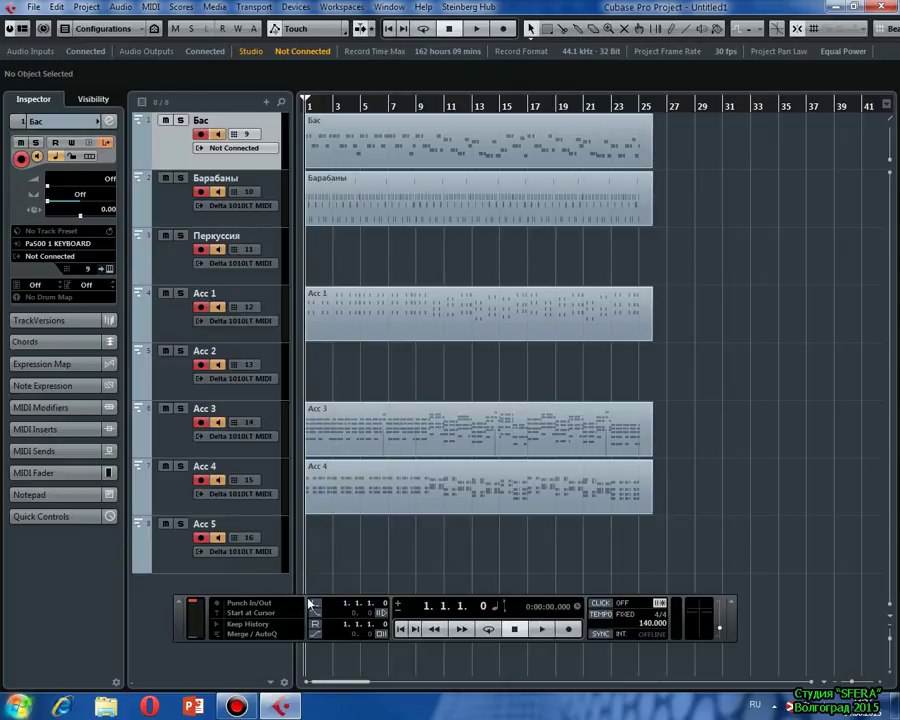
pyautogui.moveTo(298, 601); pyautogui.dragTo(392, 240)
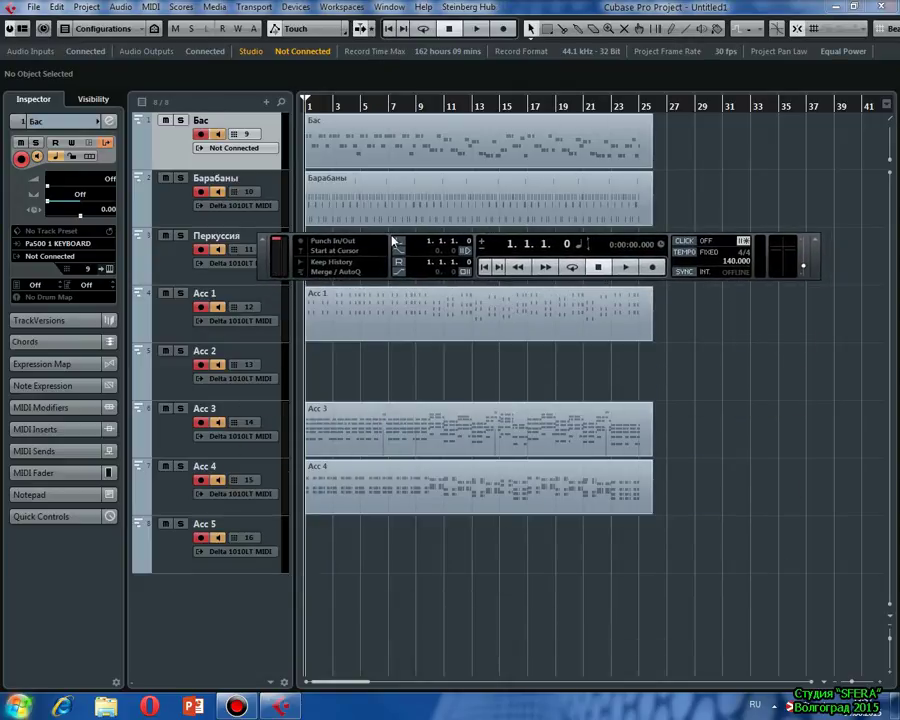
pyautogui.click(329, 272)
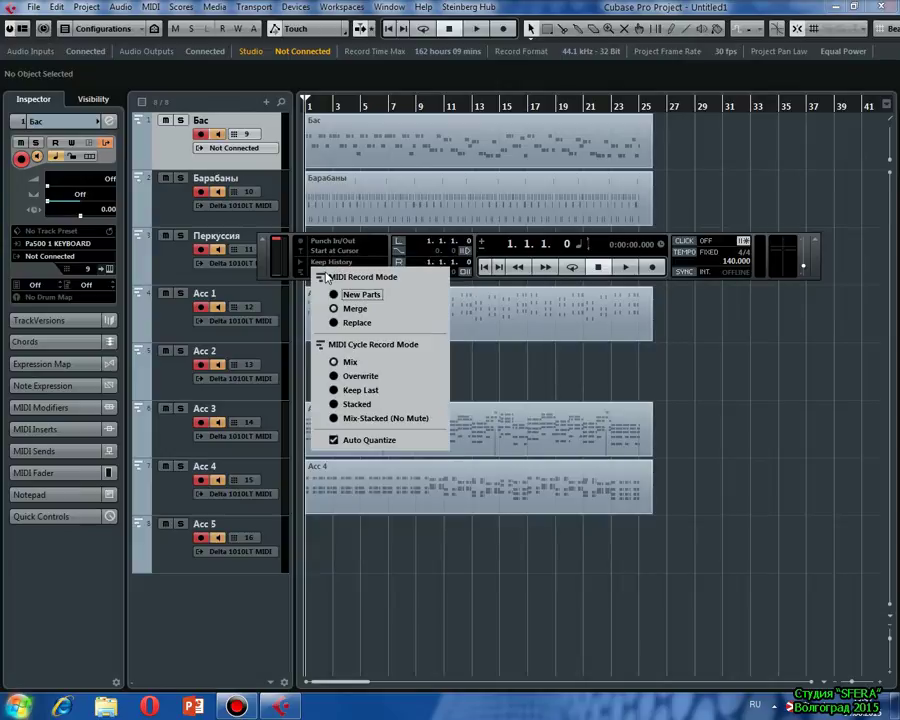
pyautogui.click(640, 379)
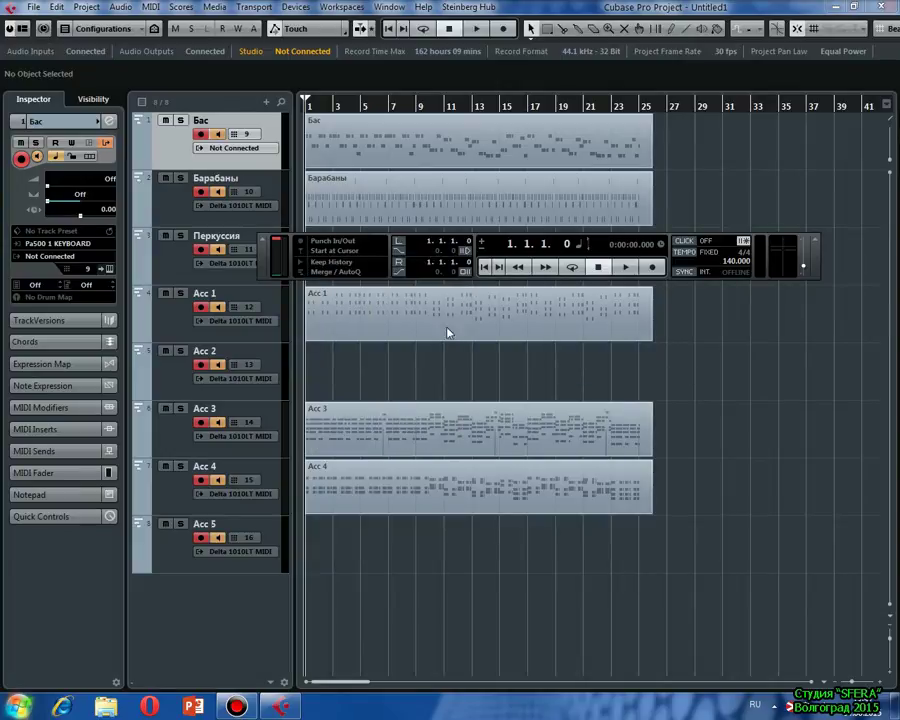
pyautogui.click(330, 272)
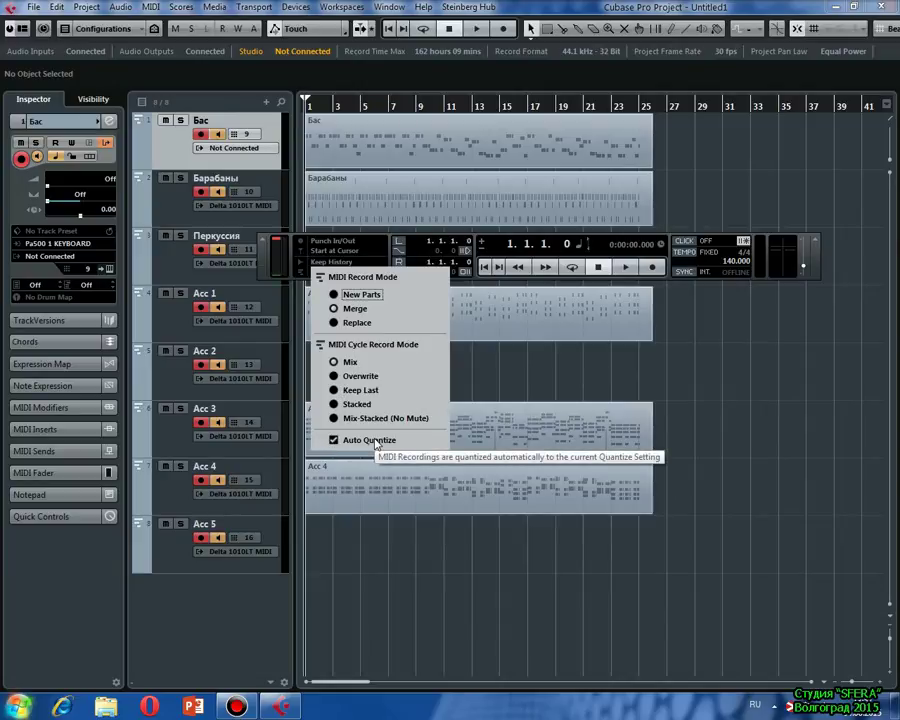
pyautogui.click(775, 344)
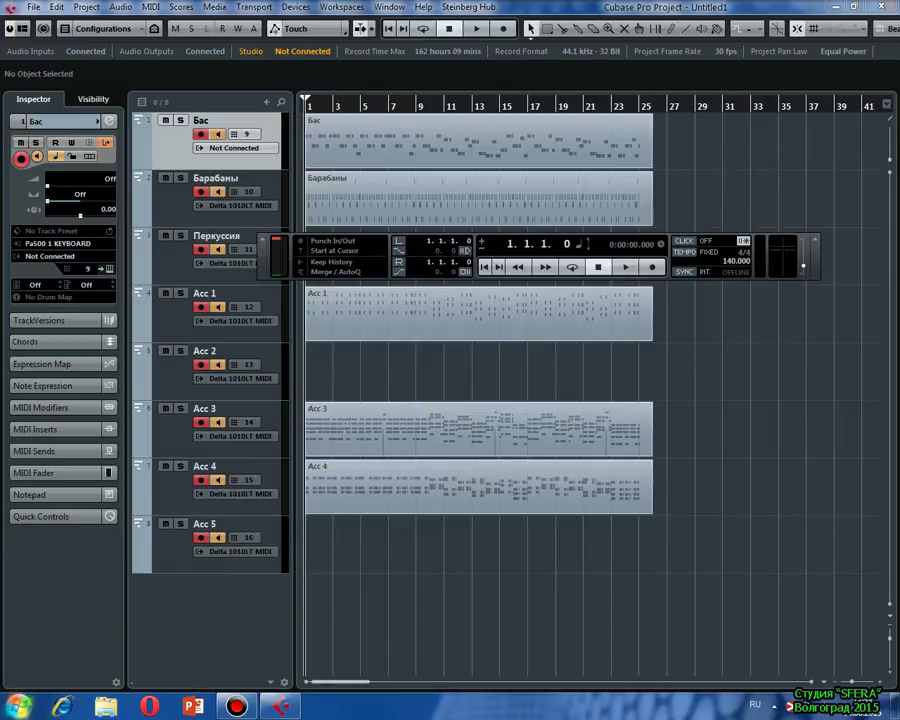
pyautogui.press('F2')
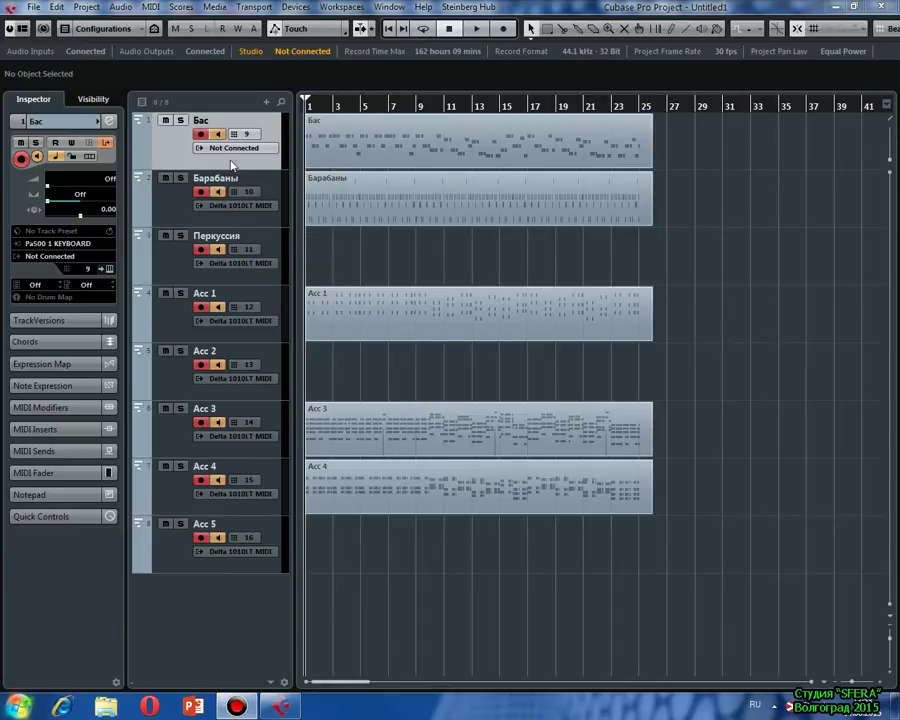
# Disarm recording on all eight tracks from Бас to Acc 5
pyautogui.click(201, 134)
pyautogui.click(201, 191)
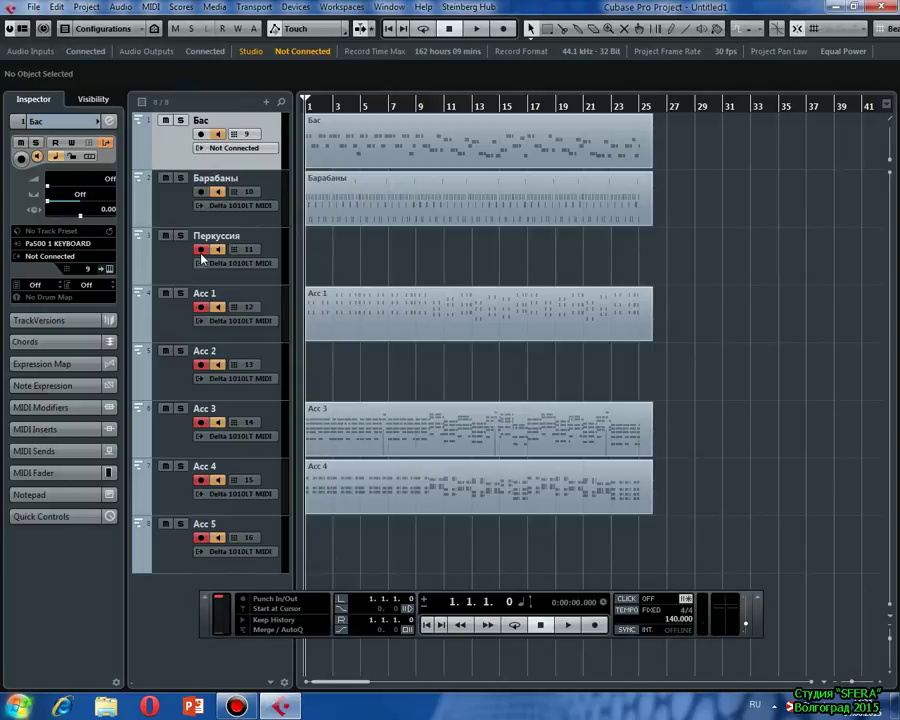
pyautogui.click(201, 249)
pyautogui.click(201, 306)
pyautogui.click(200, 365)
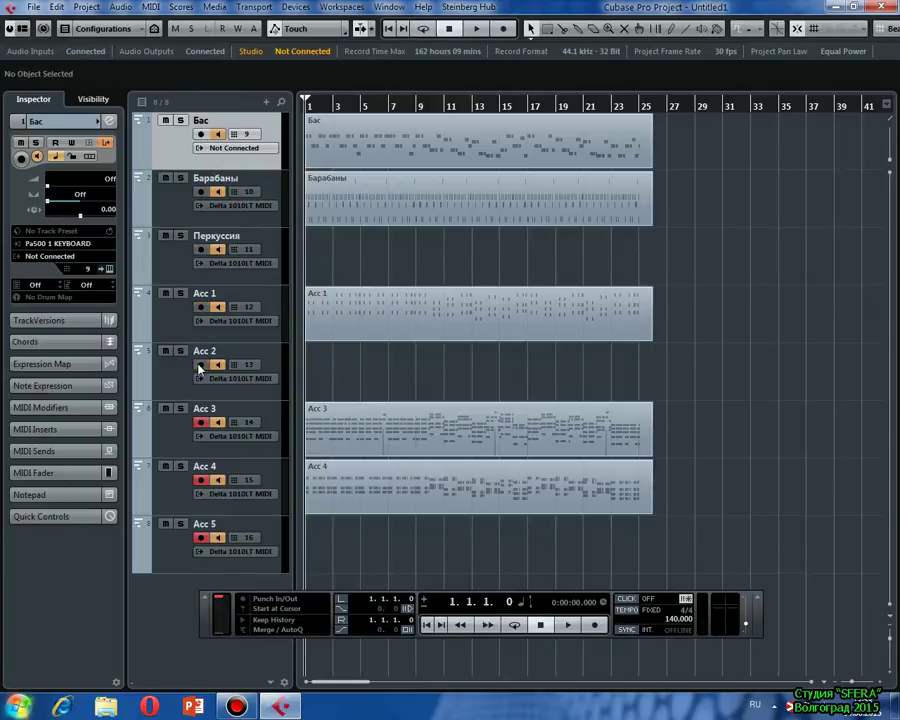
pyautogui.click(201, 422)
pyautogui.click(201, 480)
pyautogui.click(201, 537)
# Save the project as "проба 1" in the folder C:\проба уроки
pyautogui.click(35, 8)
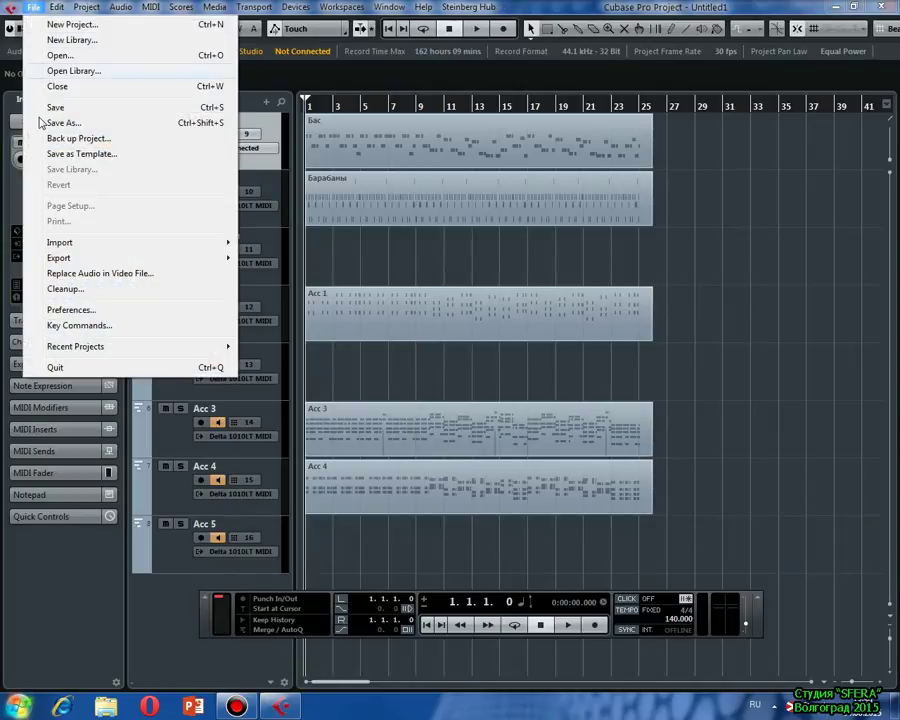
pyautogui.click(76, 124)
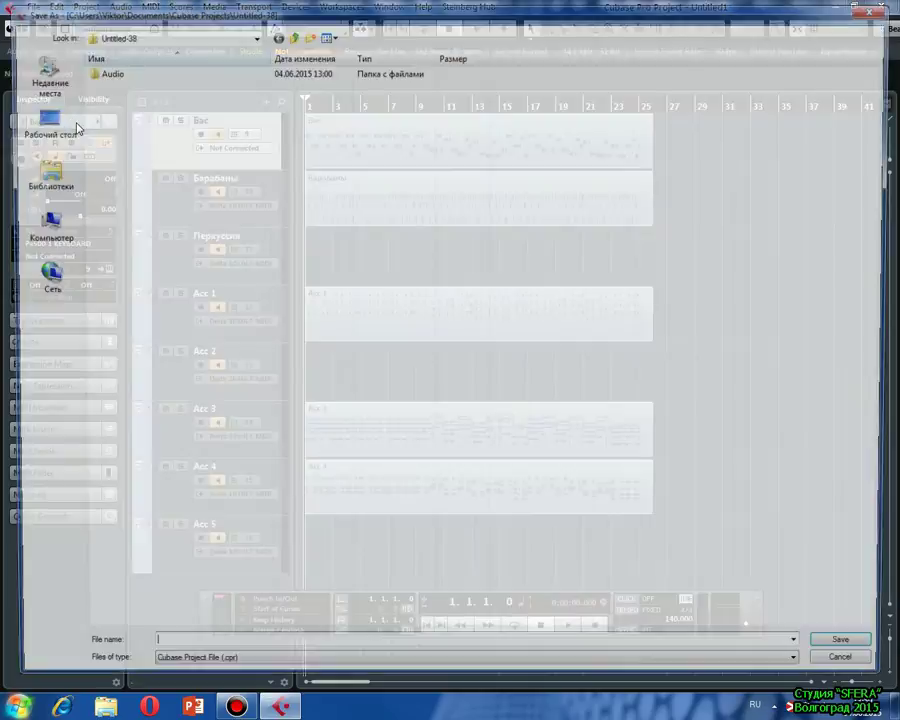
pyautogui.click(255, 36)
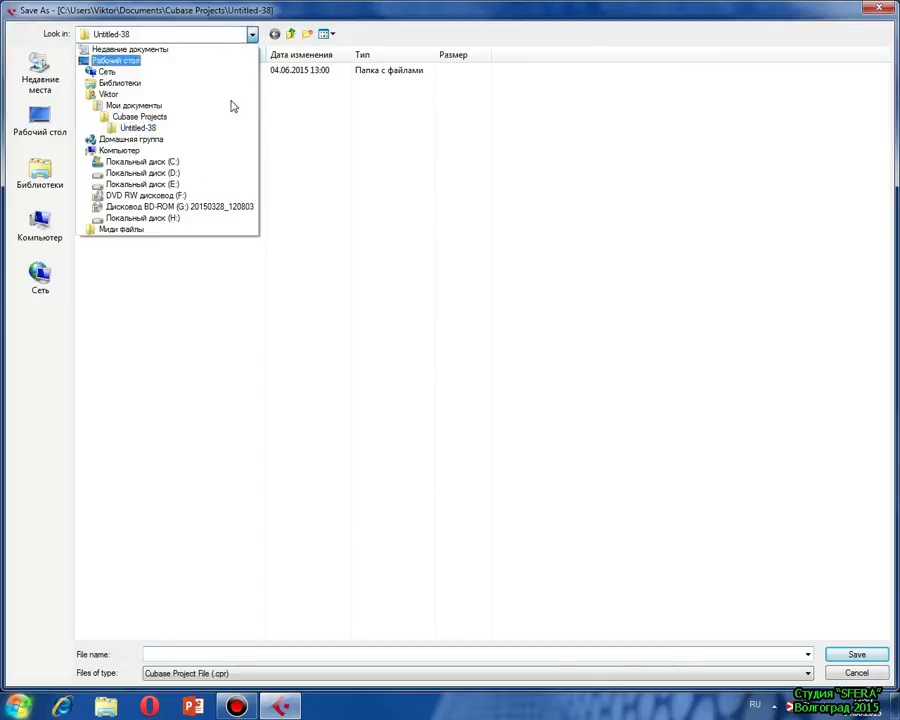
pyautogui.click(165, 186)
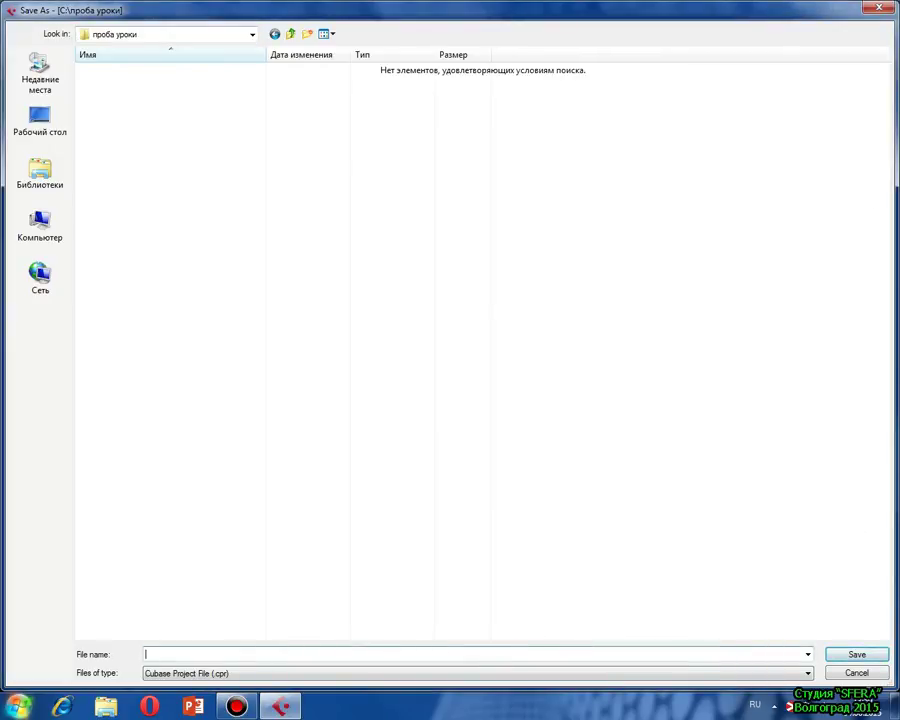
pyautogui.write('проба 1')
pyautogui.click(840, 655)
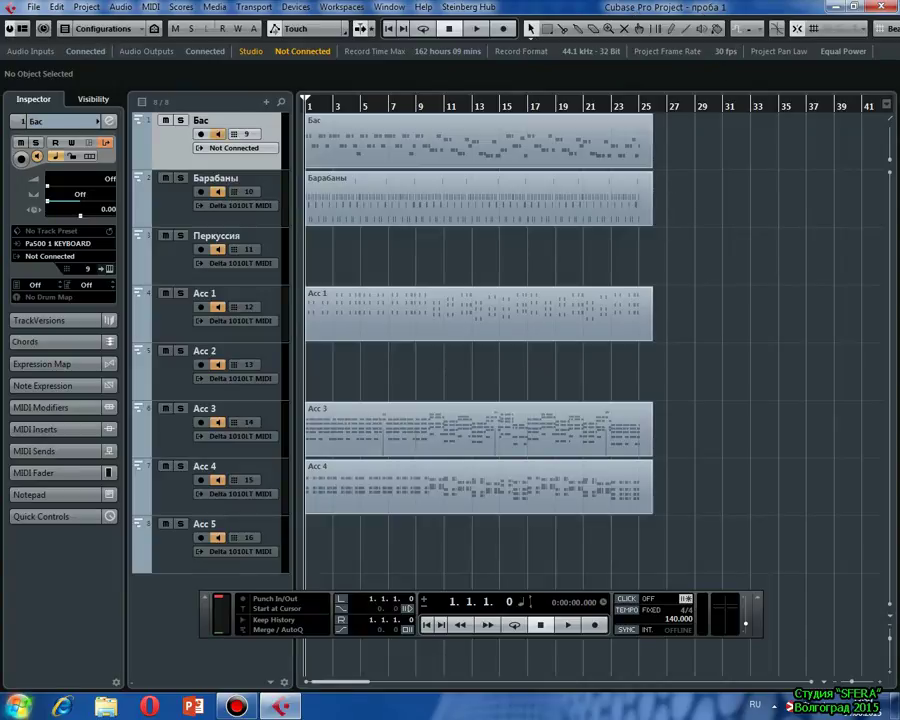
# Play back the opening of the recorded accompaniment, stop it and return to the project start
pyautogui.press('F2')
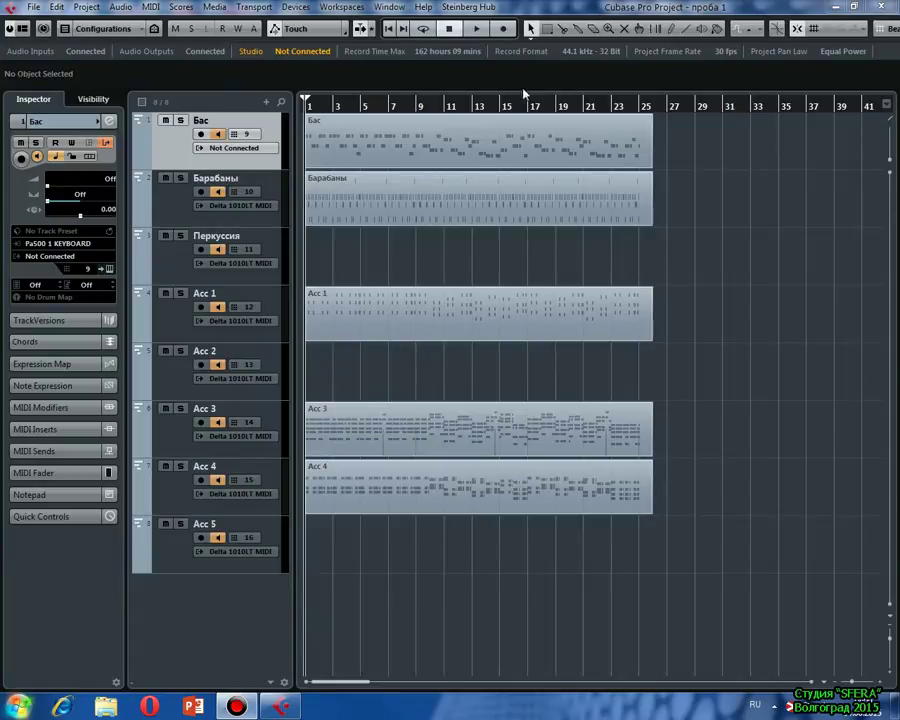
pyautogui.click(477, 29)
pyautogui.press('F2')
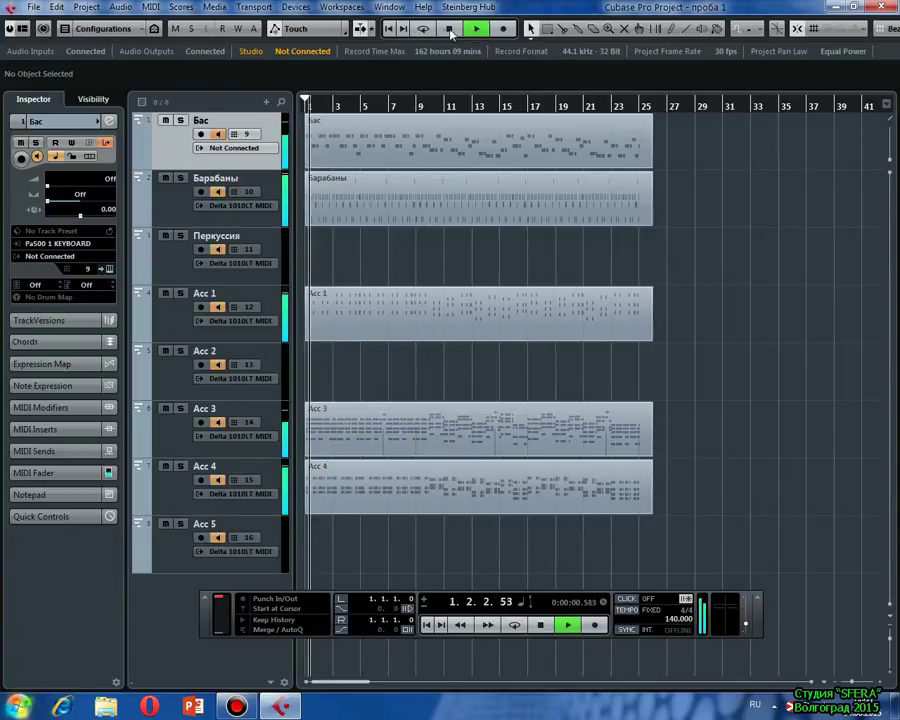
pyautogui.click(451, 29)
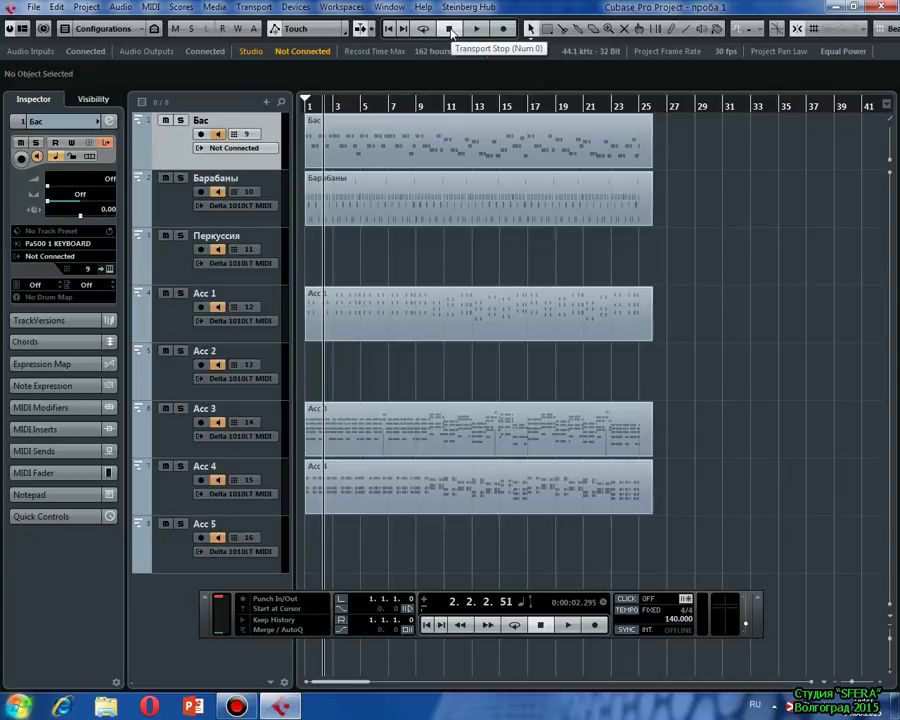
pyautogui.click(388, 29)
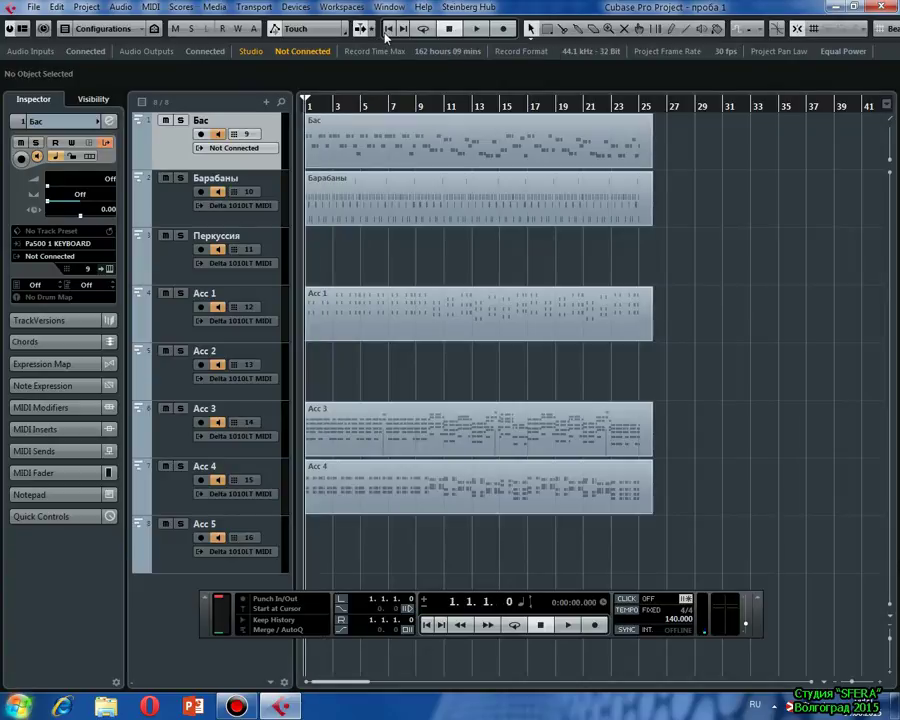
# Disable Pa500 1 SOUND as a MIDI Clock destination in the Project Synchronization Setup
pyautogui.click(254, 7)
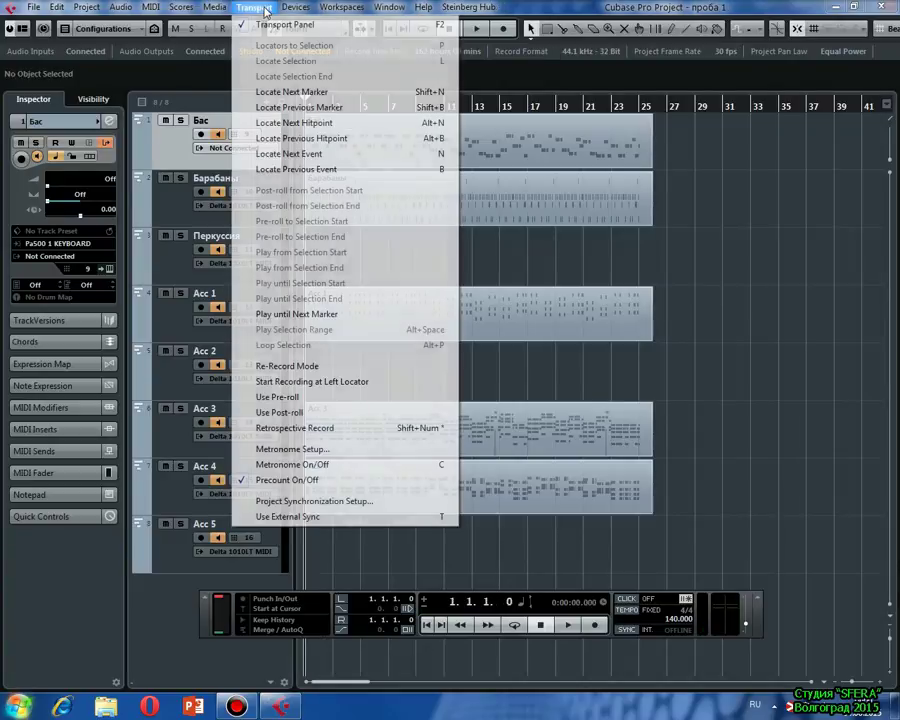
pyautogui.click(305, 502)
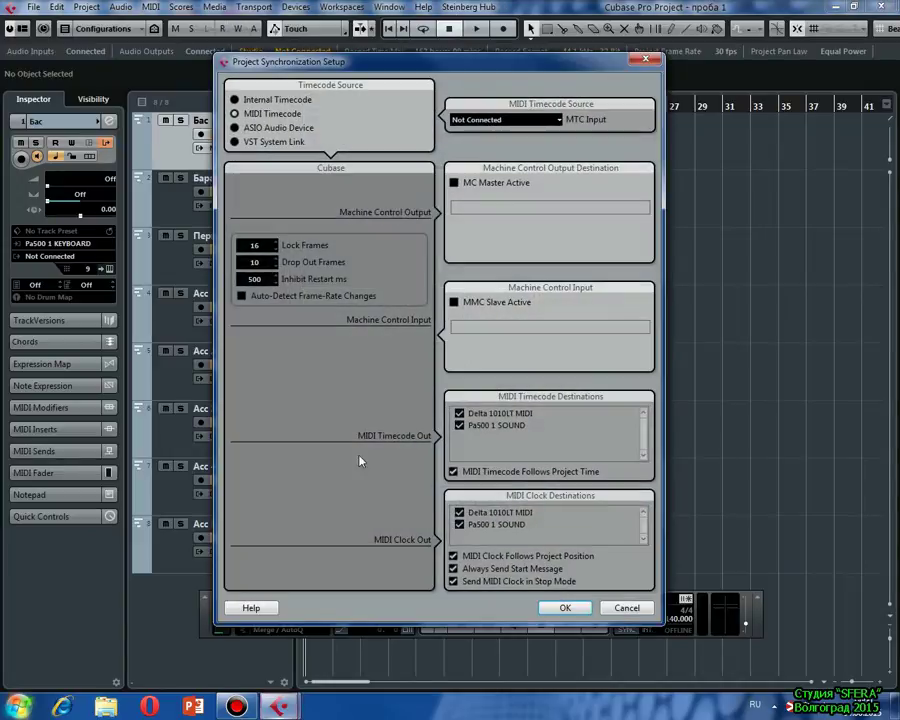
pyautogui.click(460, 525)
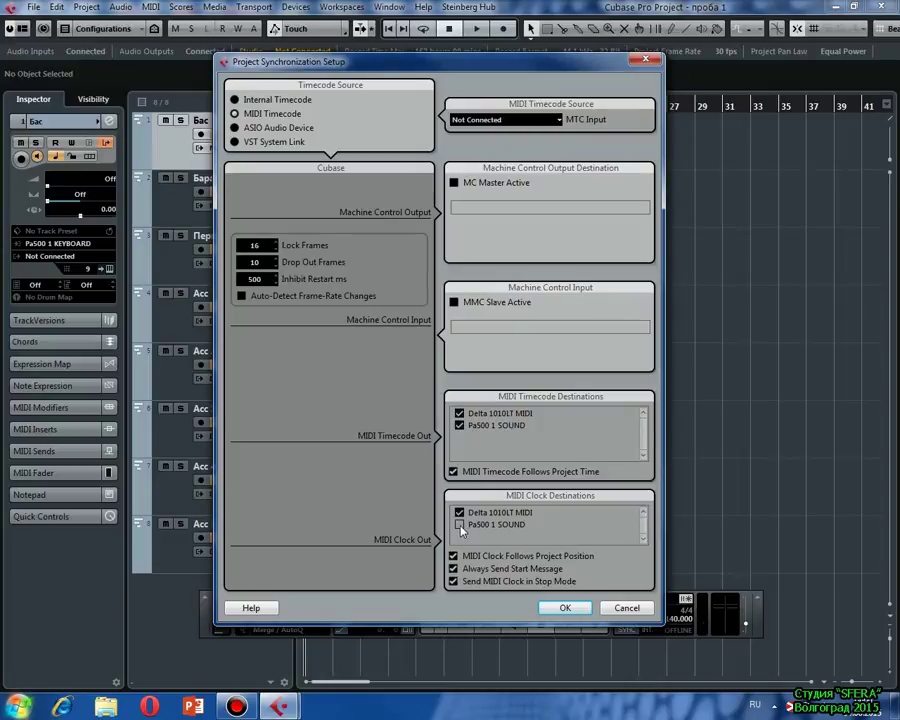
pyautogui.click(565, 608)
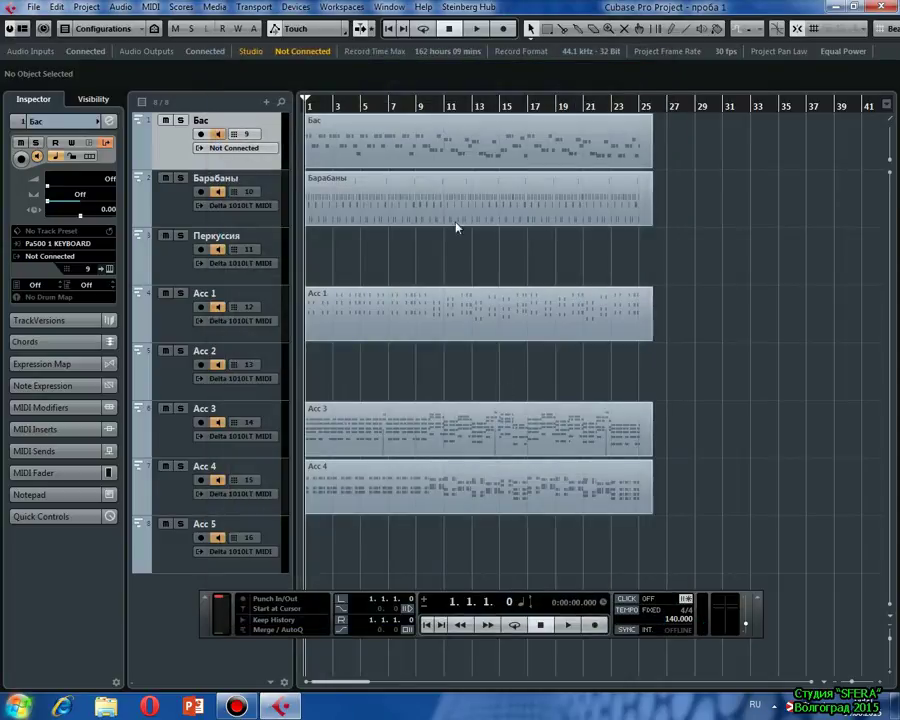
# Play the recorded parts for about four bars with the new sync setting and return to the start
pyautogui.click(477, 29)
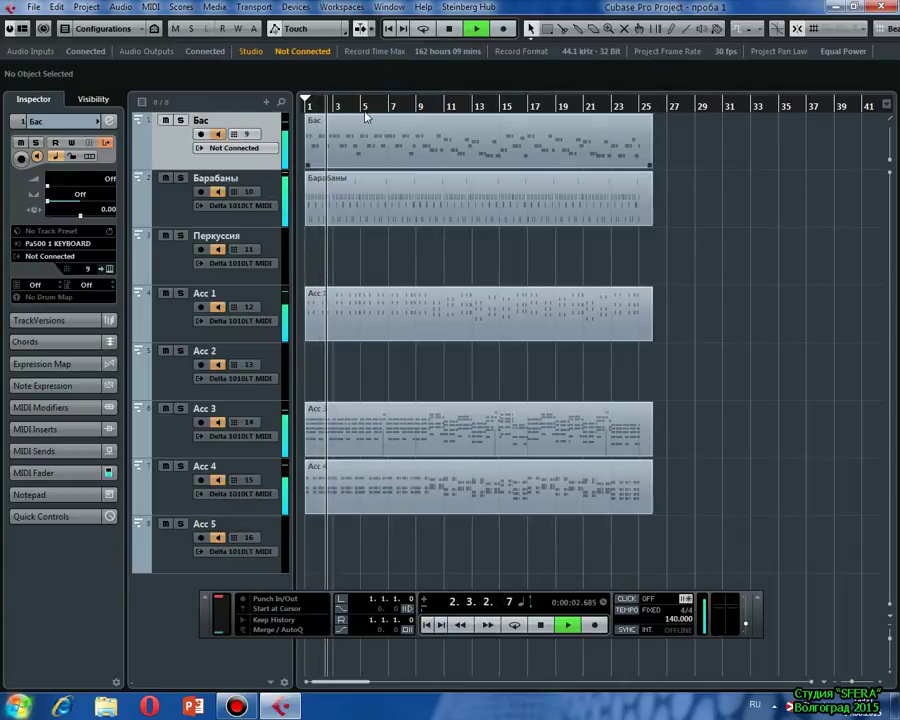
pyautogui.click(451, 30)
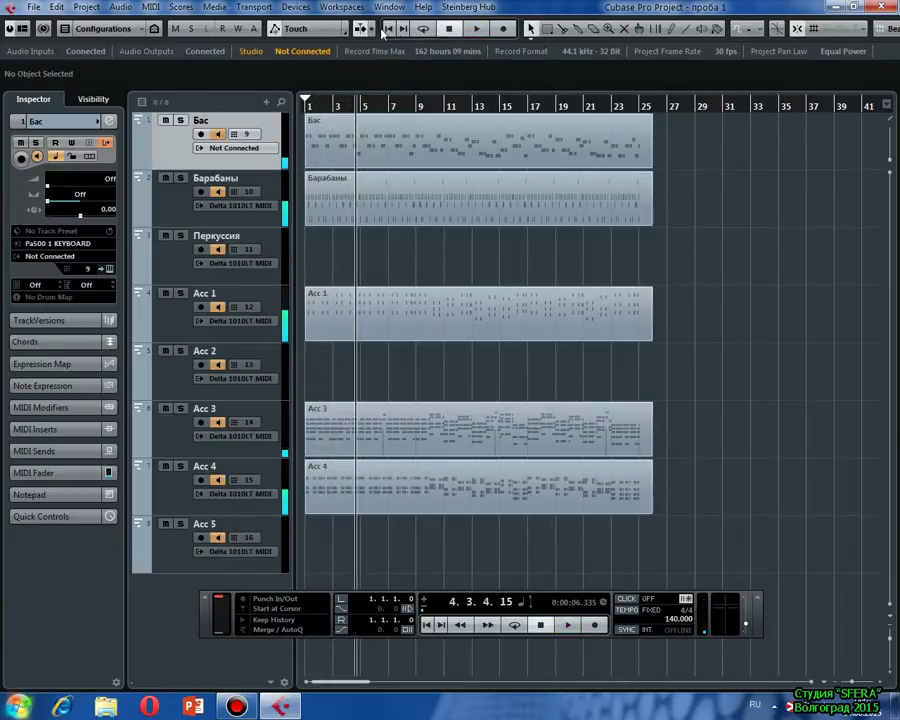
pyautogui.click(451, 30)
pyautogui.press('F2')
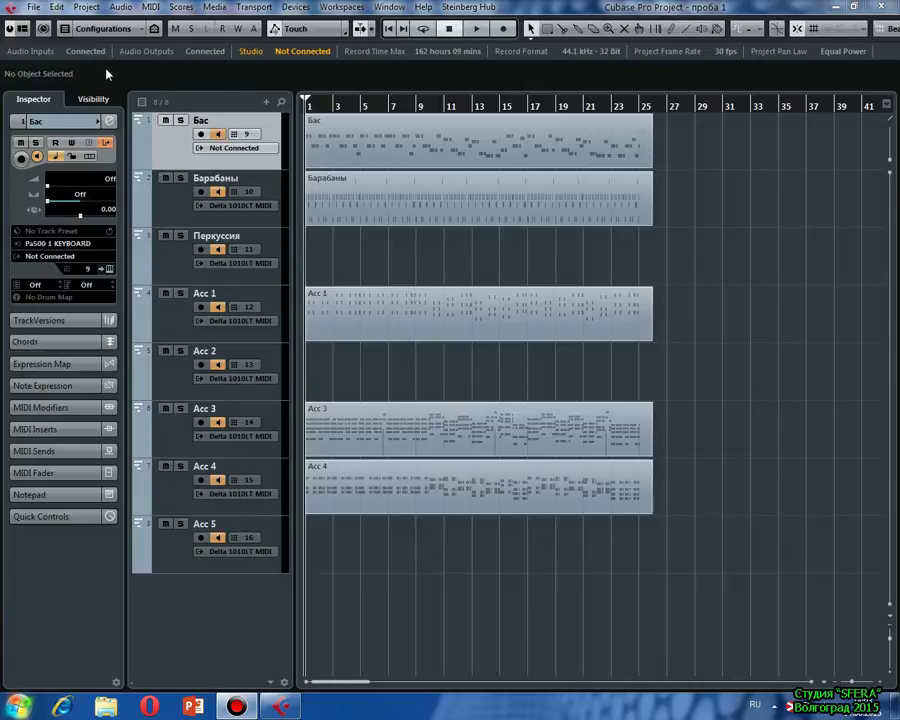
pyautogui.press('F2')
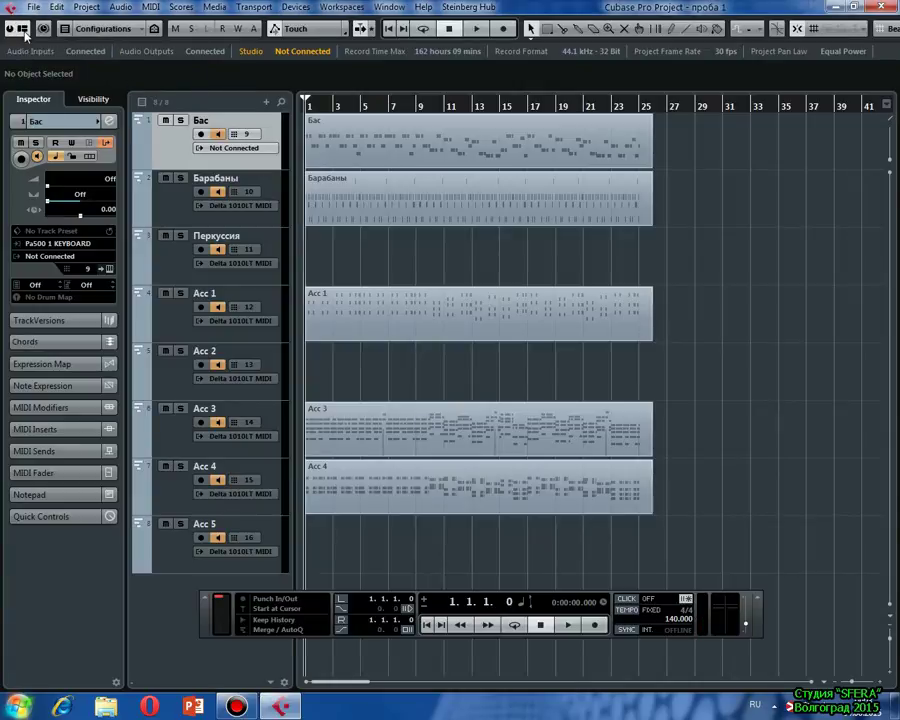
# Show the Racks zone with the VST Instruments beside the project's event display
pyautogui.click(22, 30)
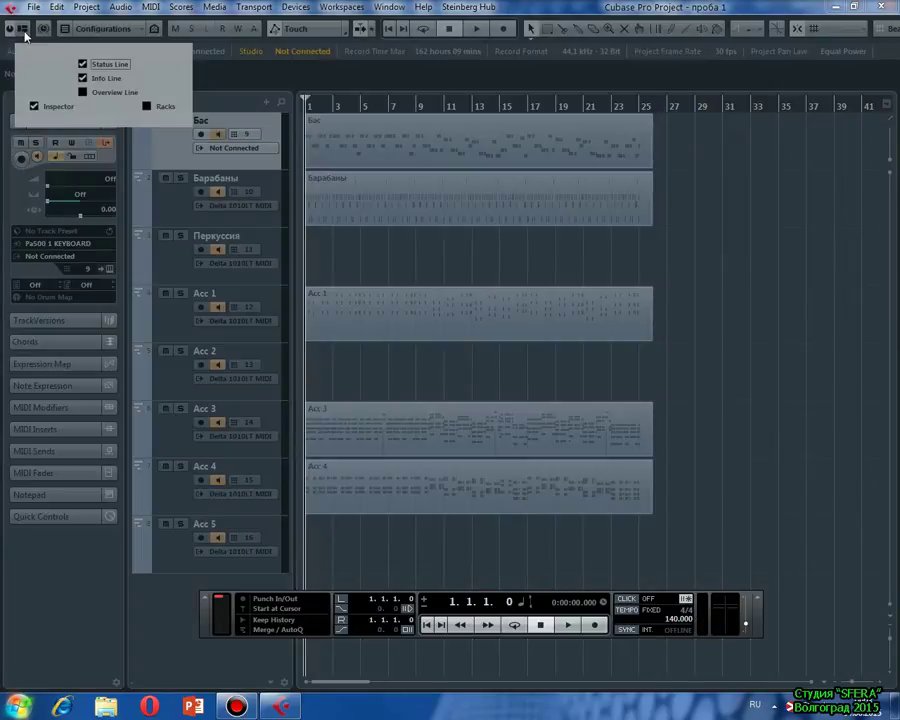
pyautogui.click(146, 107)
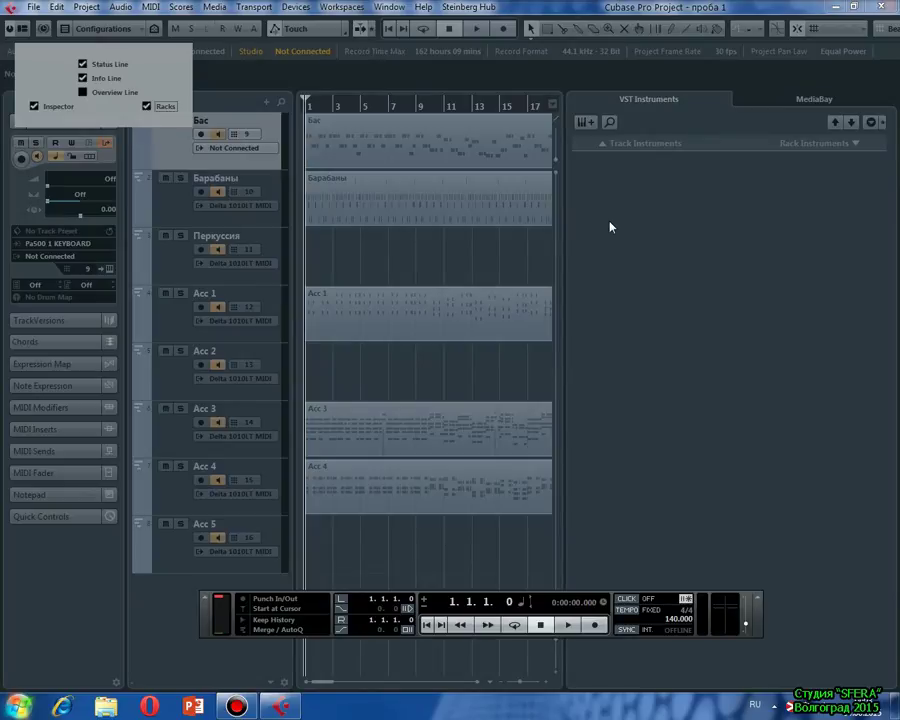
pyautogui.click(607, 225)
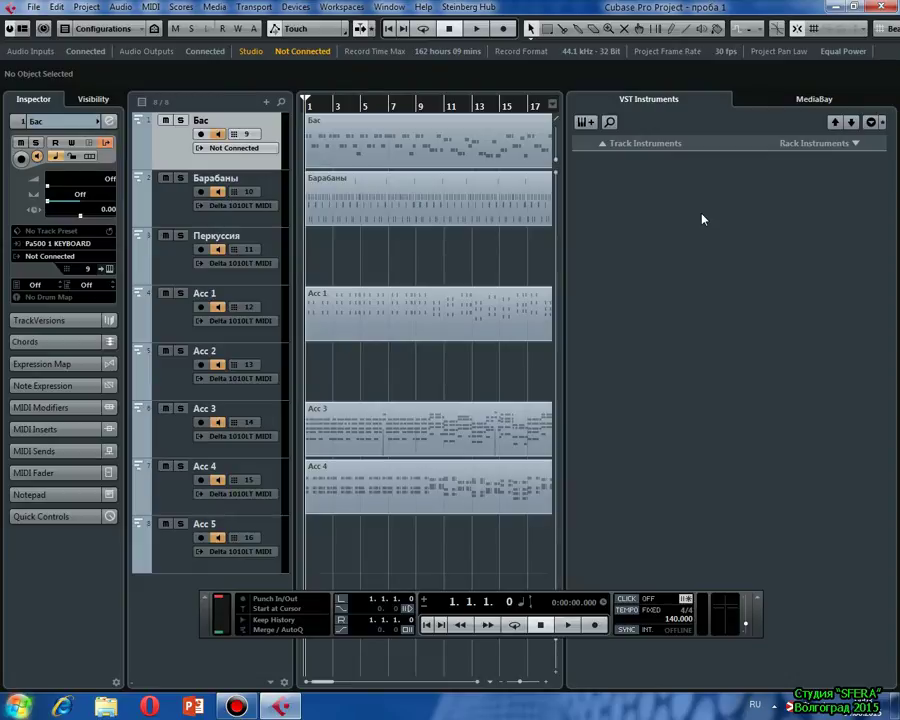
# Add Groove Agent SE from the Drum category as a rack instrument without creating a MIDI track, and move its window into full view
pyautogui.click(838, 153)
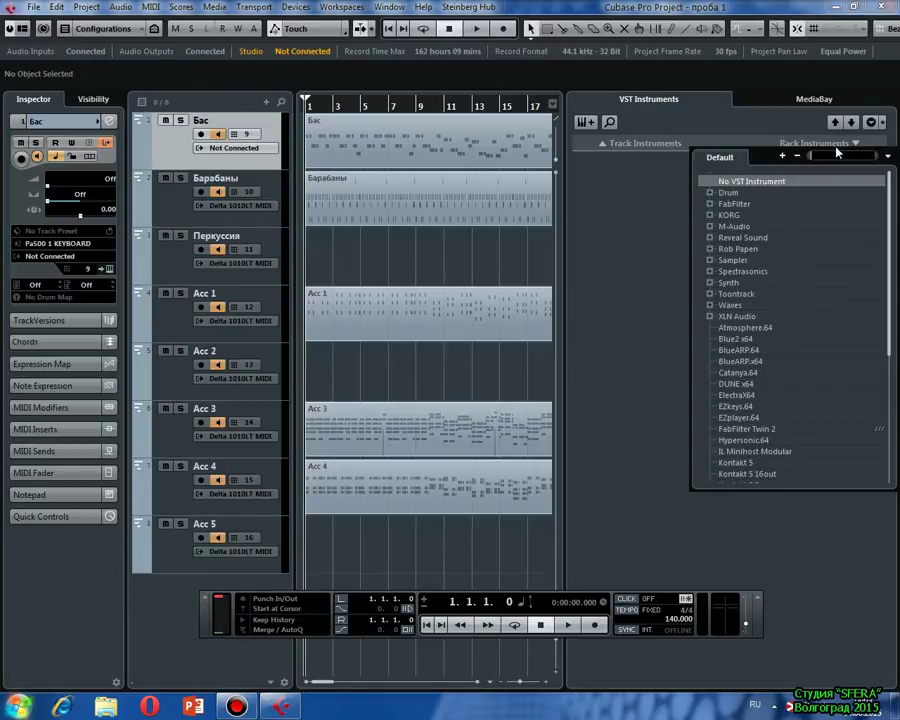
pyautogui.click(710, 193)
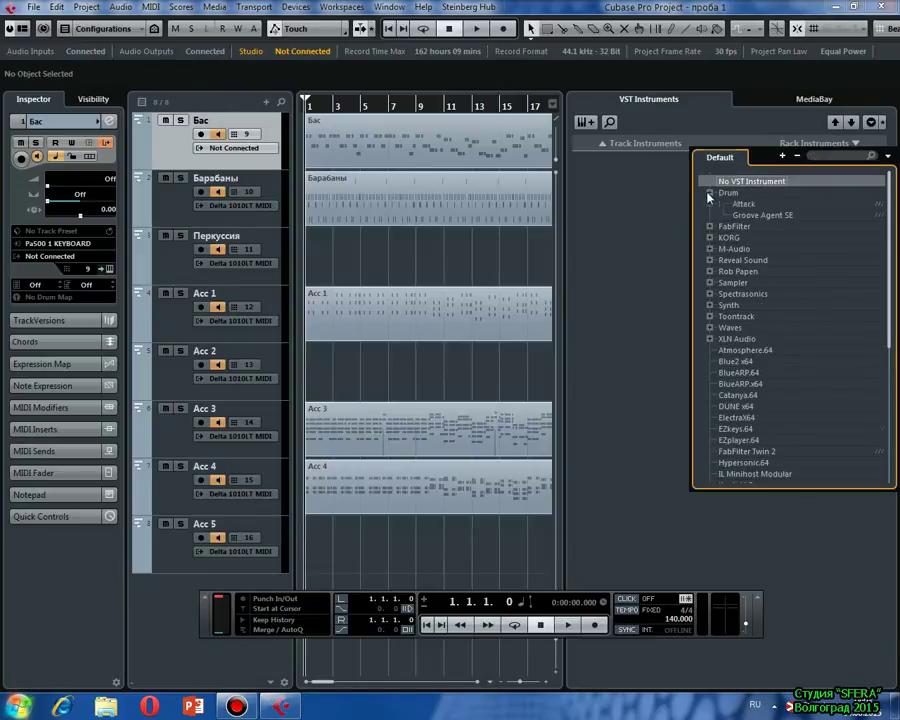
pyautogui.click(758, 218)
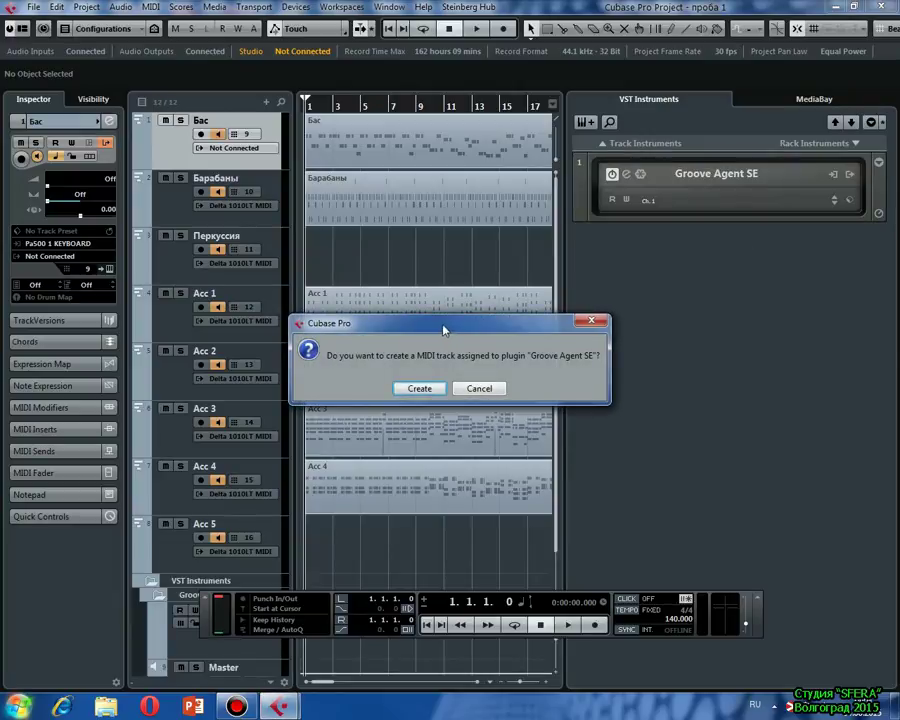
pyautogui.moveTo(444, 330); pyautogui.dragTo(456, 263)
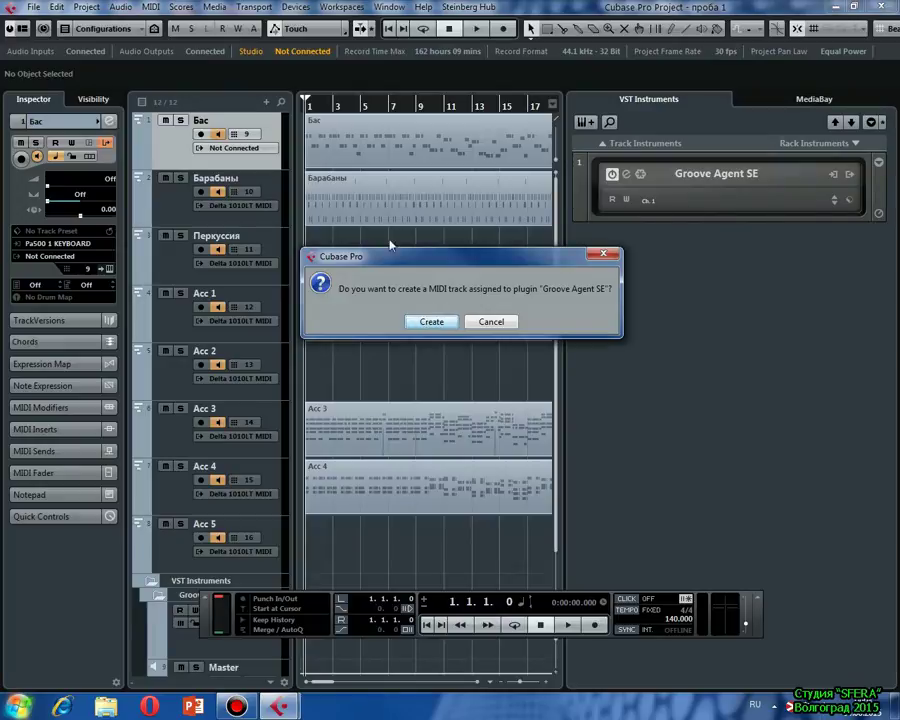
pyautogui.click(486, 321)
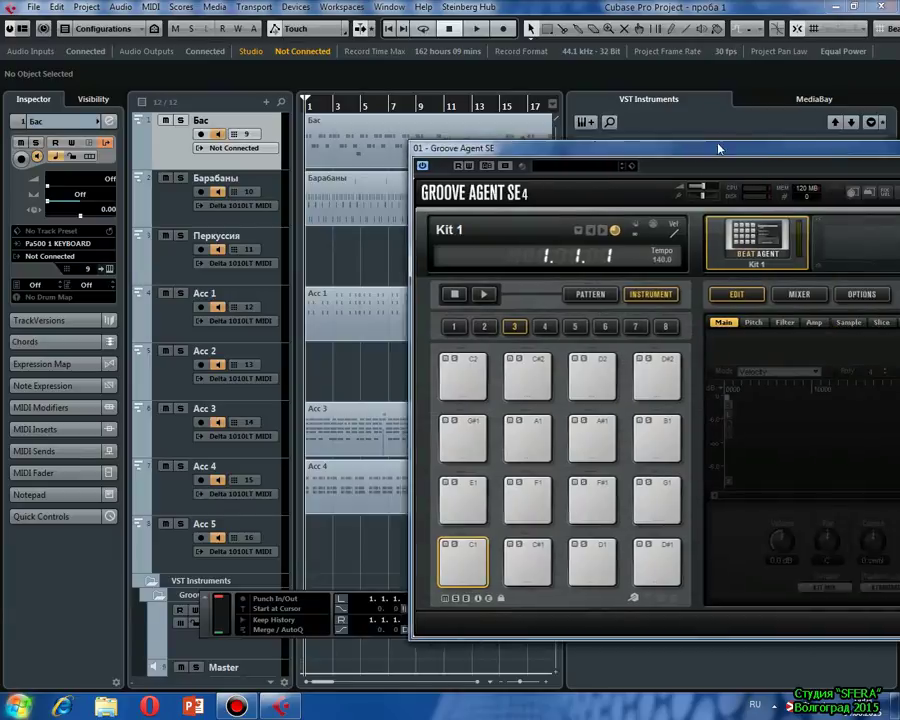
pyautogui.moveTo(761, 152); pyautogui.dragTo(464, 97)
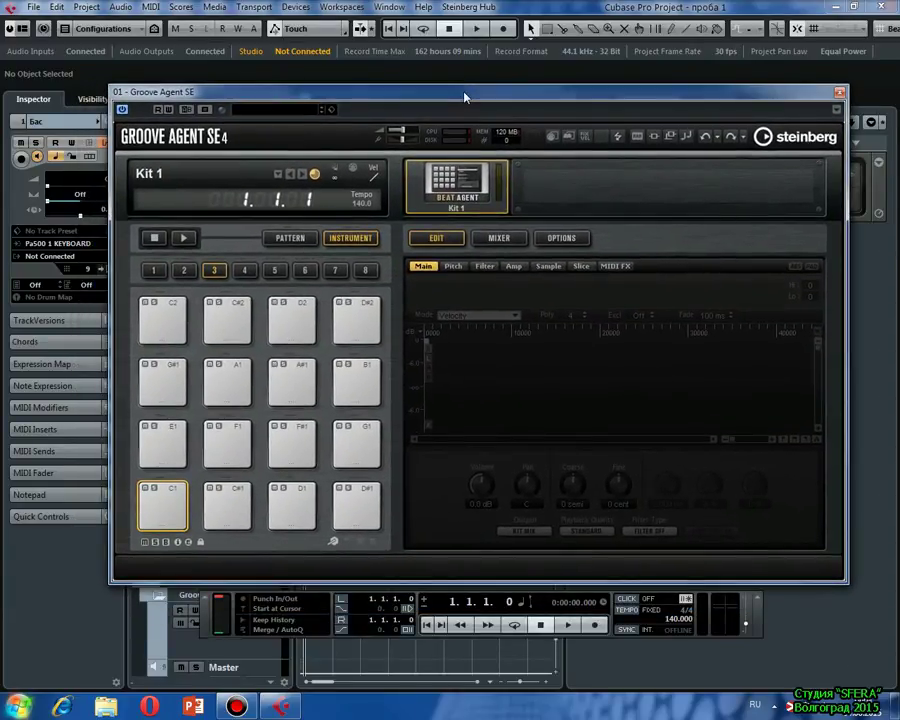
# Load the 29 Min Jupiter kit into Groove Agent SE
pyautogui.click(278, 174)
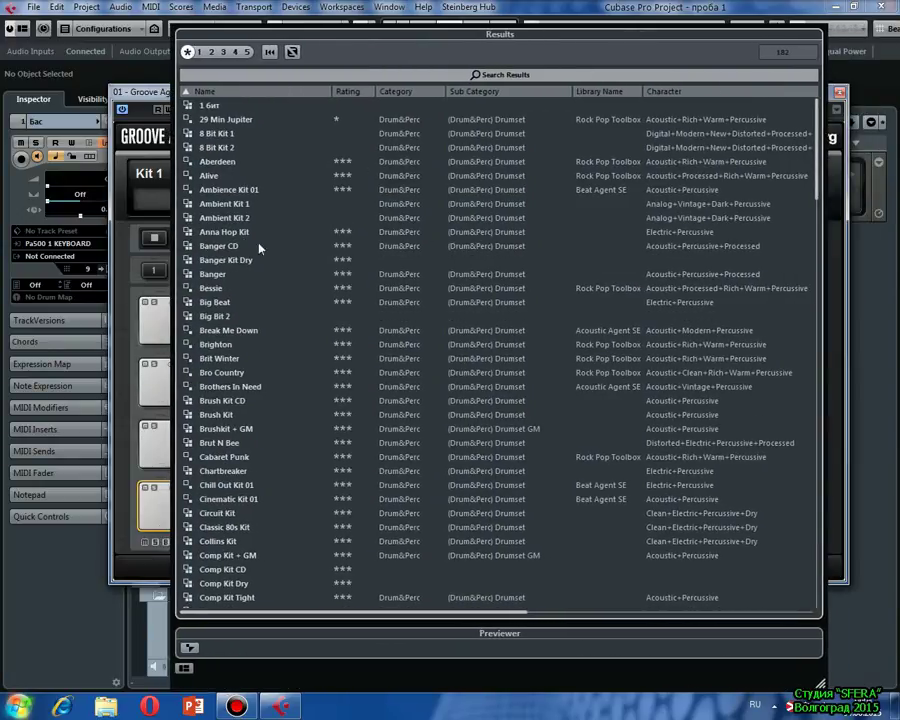
pyautogui.moveTo(817, 128); pyautogui.dragTo(775, 118)
pyautogui.click(803, 55)
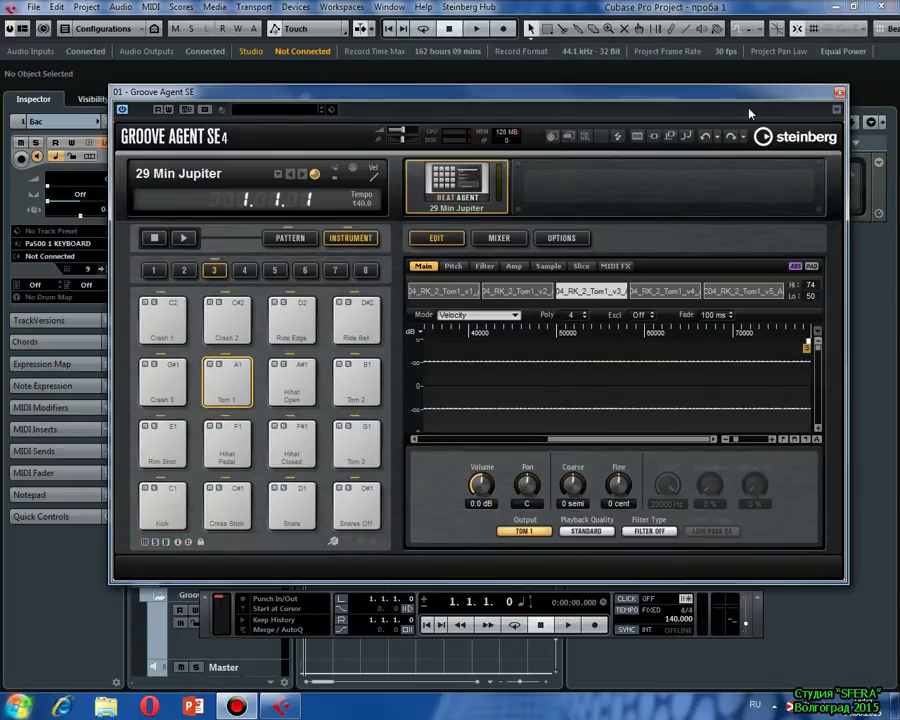
# Load the Brighton drum kit into Groove Agent SE
pyautogui.click(279, 175)
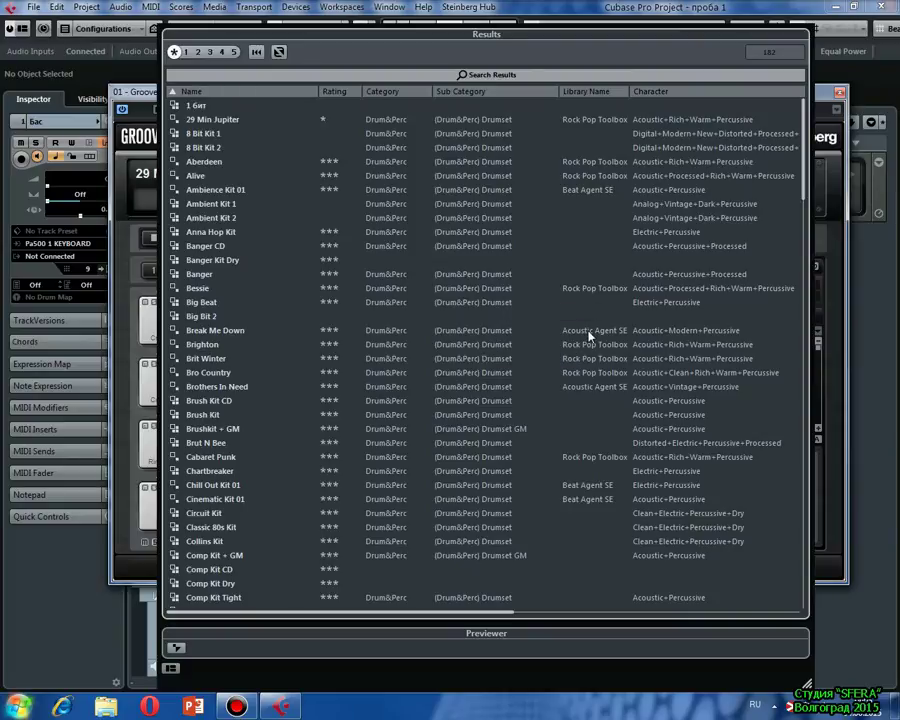
pyautogui.click(466, 346)
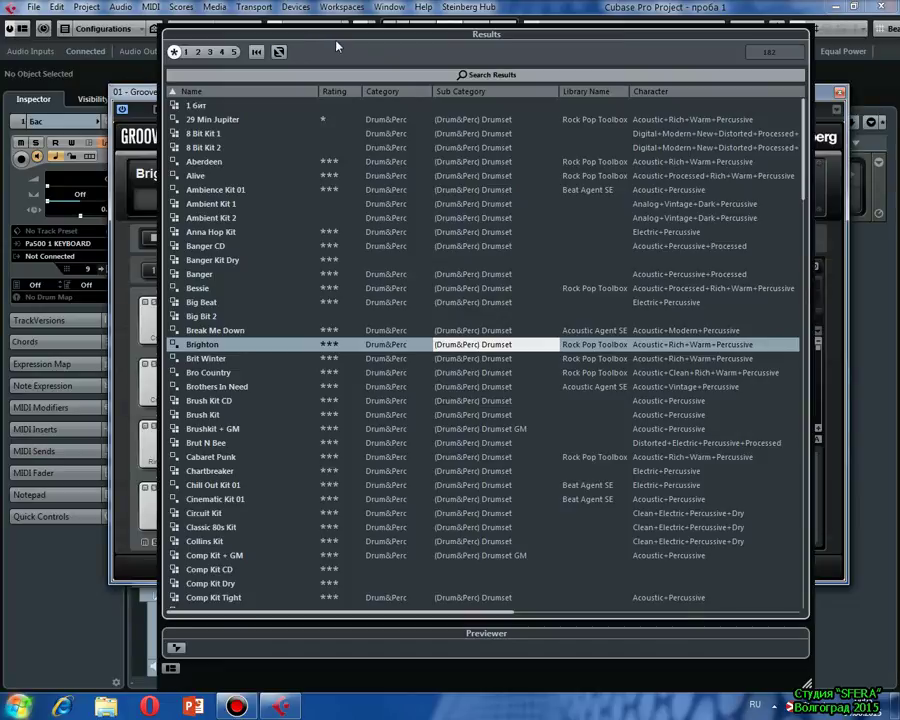
pyautogui.click(853, 297)
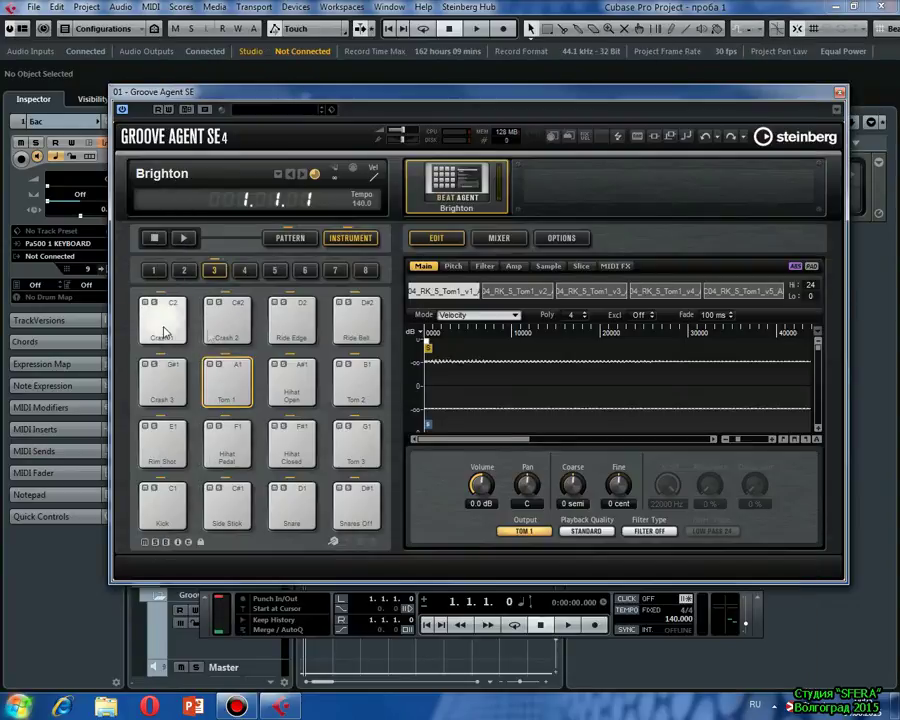
# Audition the Ride Edge, Hihat Open, Tom 2 and Tom 3 pads of the Brighton kit
pyautogui.click(301, 332)
pyautogui.click(285, 395)
pyautogui.click(351, 392)
pyautogui.click(354, 452)
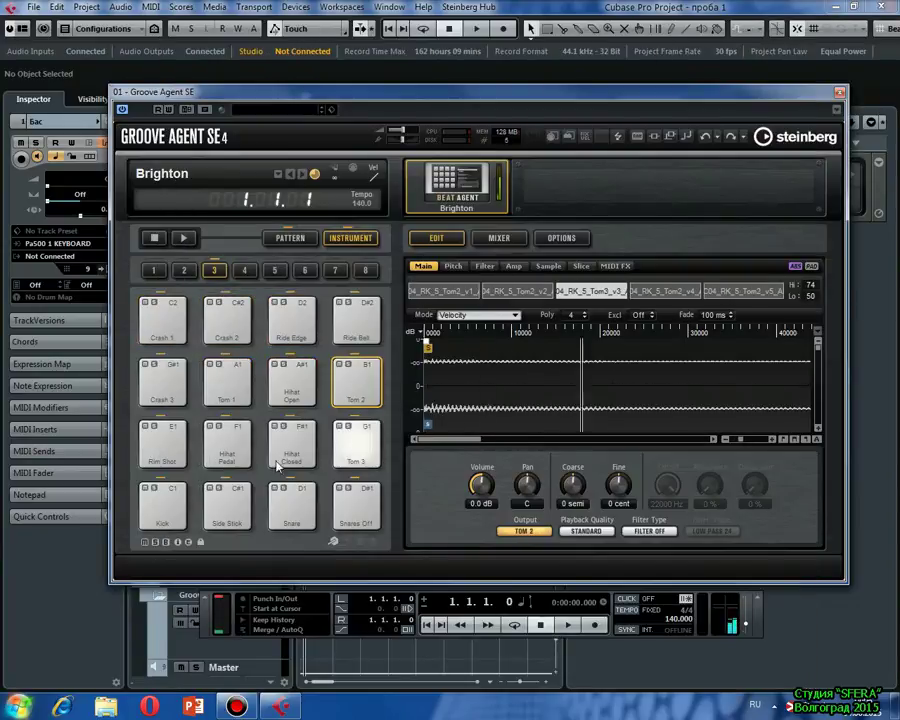
# Audition the Brighton kit's Bridge, Fill 1 and Chorus A patterns
pyautogui.click(290, 238)
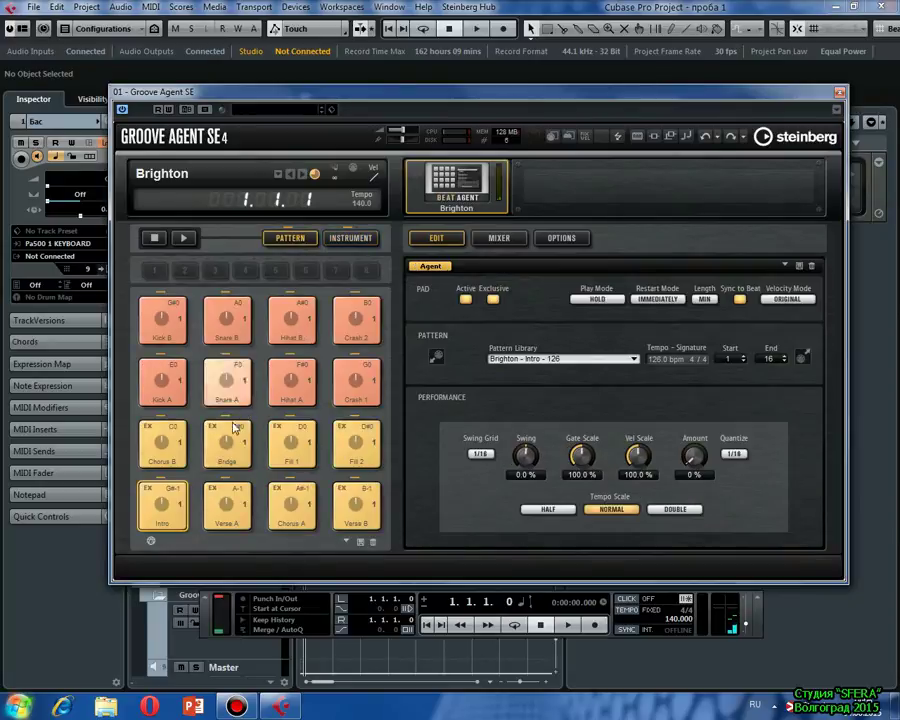
pyautogui.click(228, 445)
pyautogui.click(291, 443)
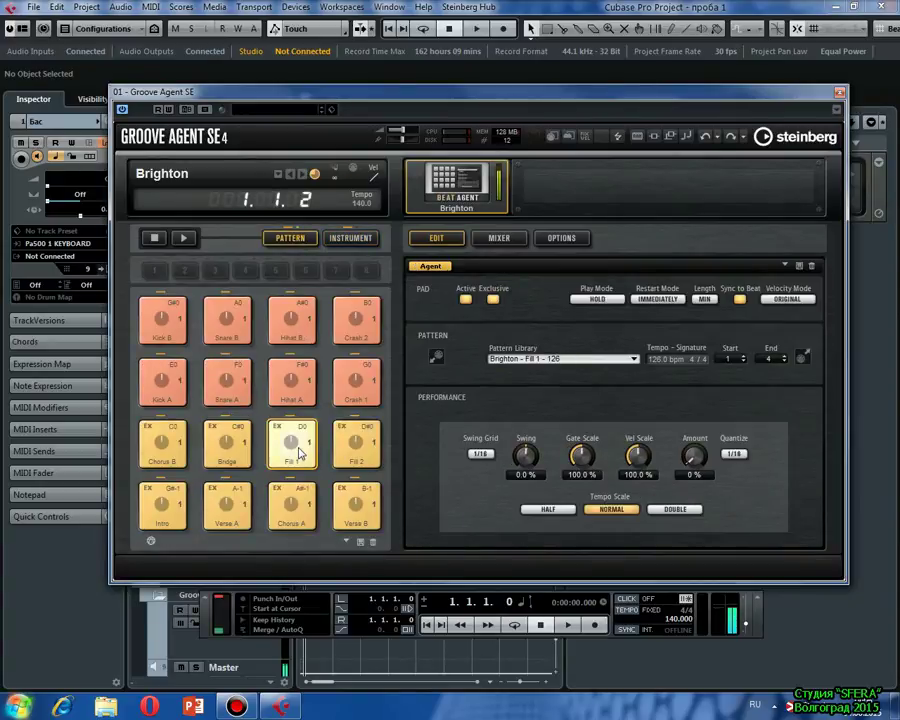
pyautogui.click(291, 505)
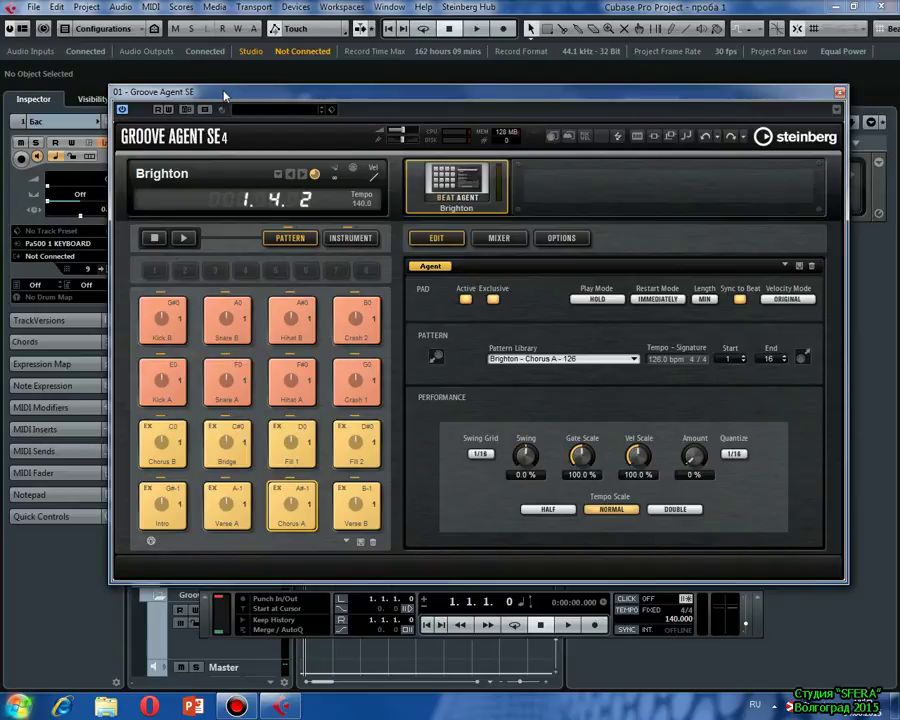
# Close the Groove Agent SE window and hide the racks area of the project window
pyautogui.moveTo(228, 95); pyautogui.dragTo(899, 95)
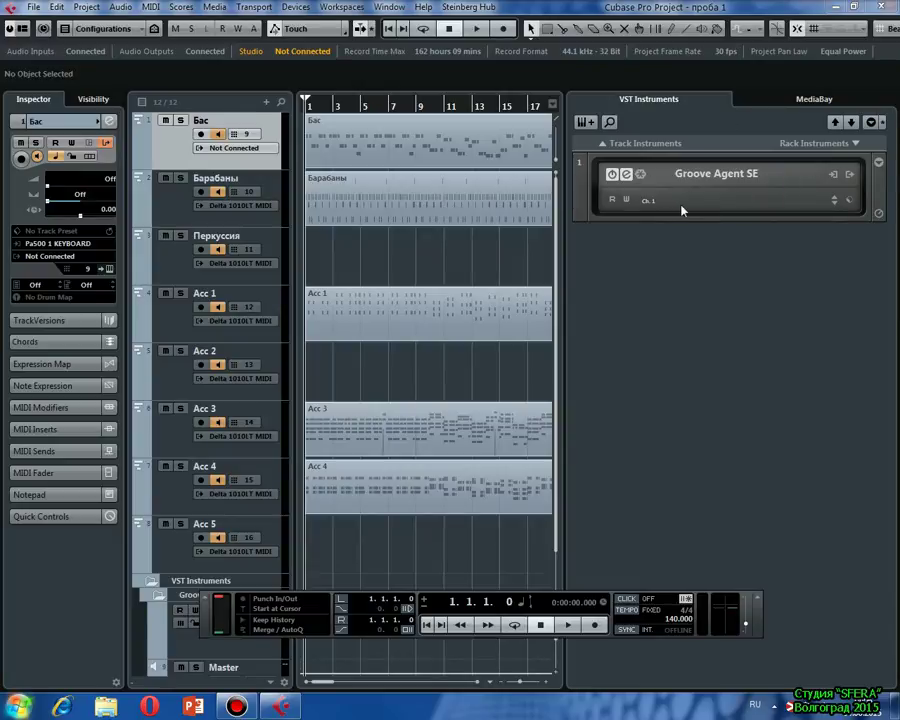
pyautogui.click(40, 29)
pyautogui.click(150, 107)
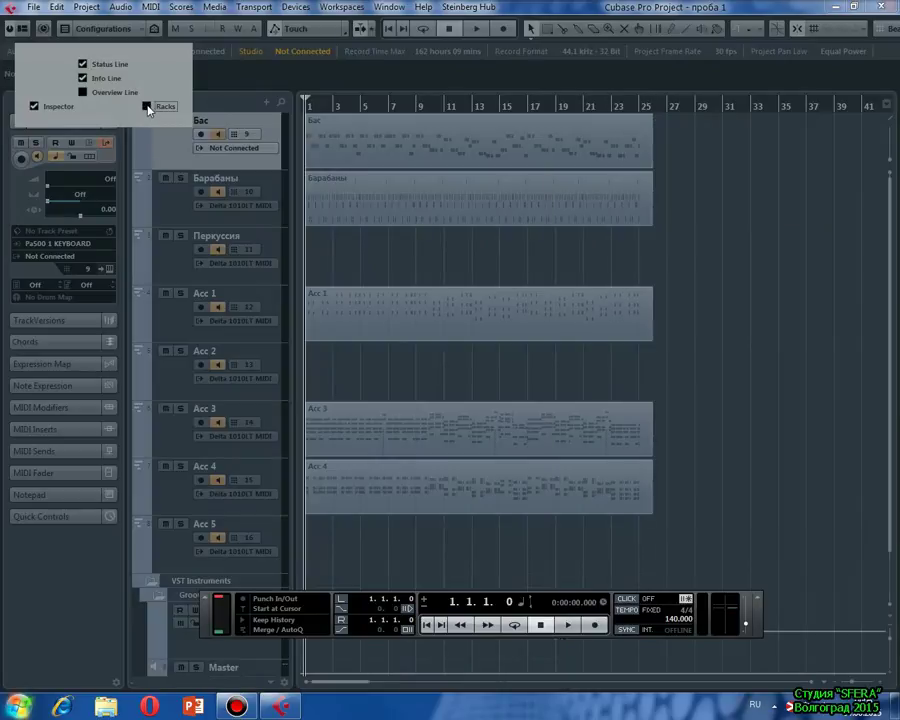
pyautogui.click(689, 254)
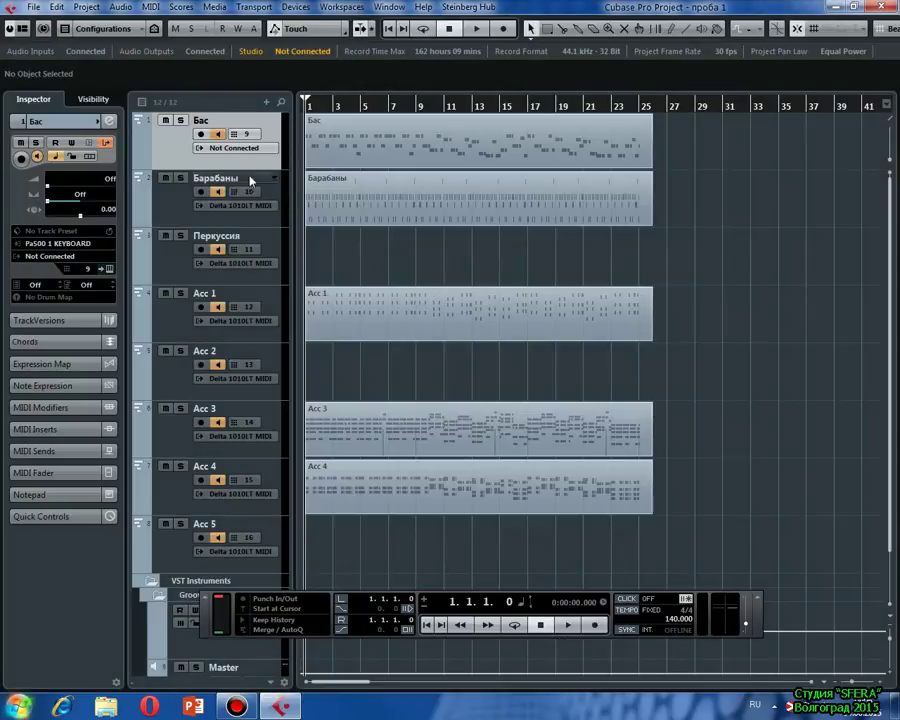
# Select the Барабаны track and mute the Бас, Перкуссия and Acc 1 to Acc 5 tracks
pyautogui.click(184, 208)
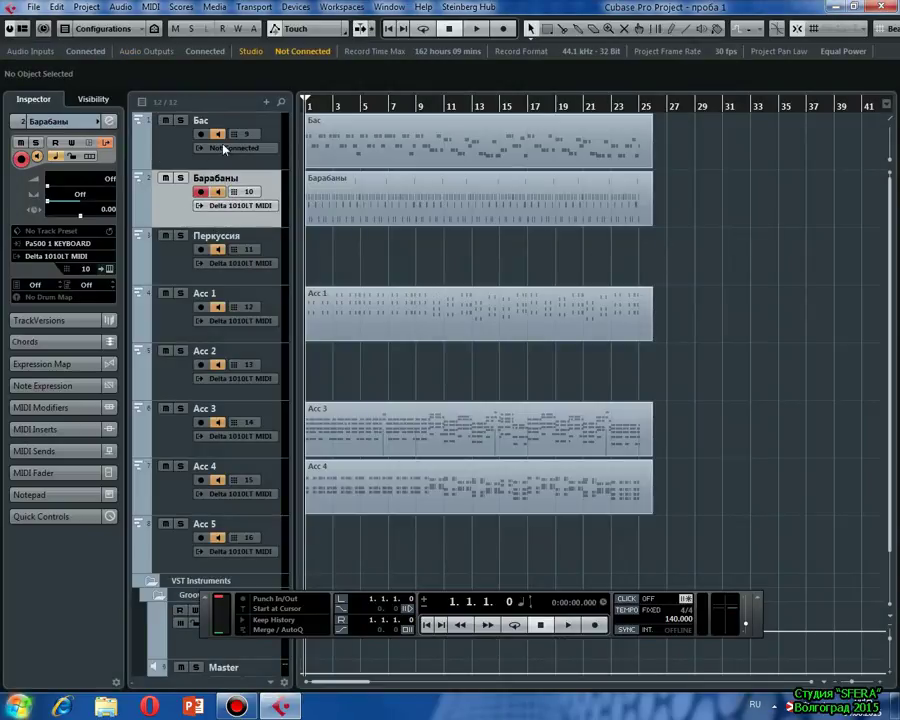
pyautogui.click(165, 120)
pyautogui.click(165, 235)
pyautogui.click(166, 293)
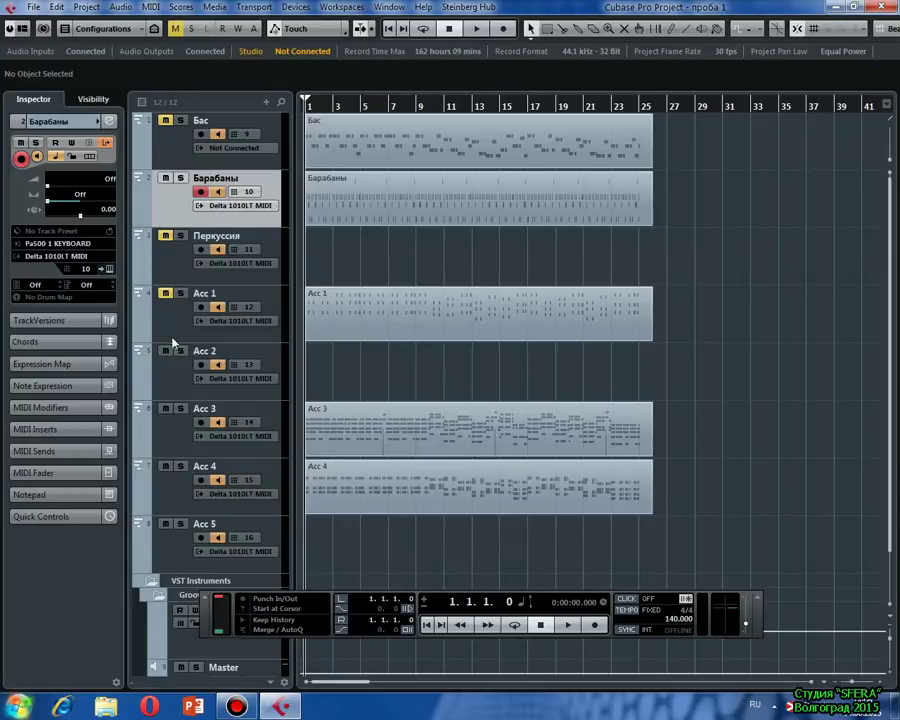
pyautogui.click(165, 350)
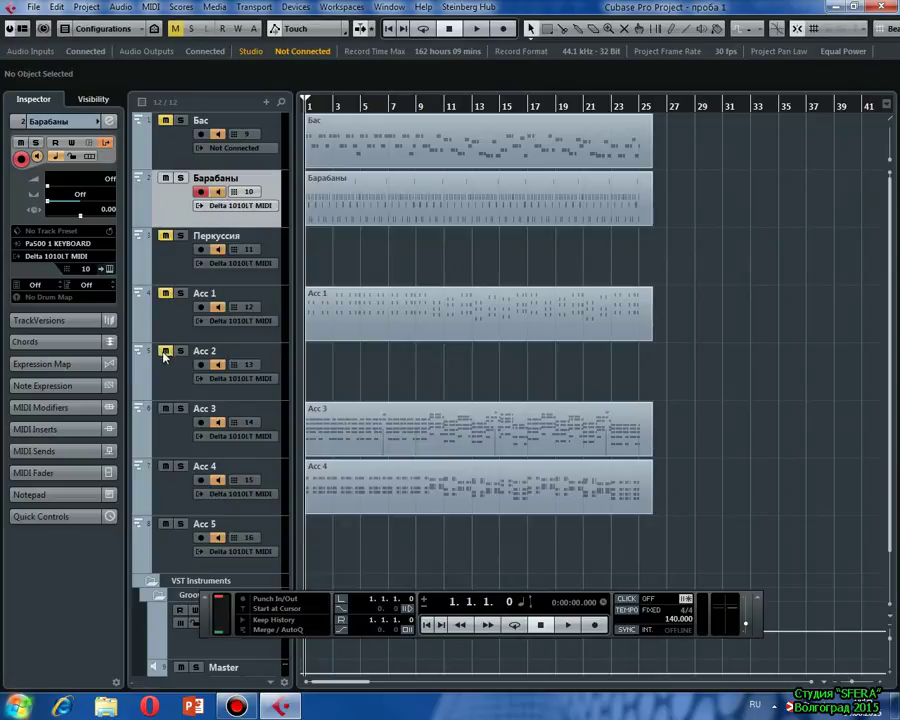
pyautogui.click(166, 466)
pyautogui.click(165, 524)
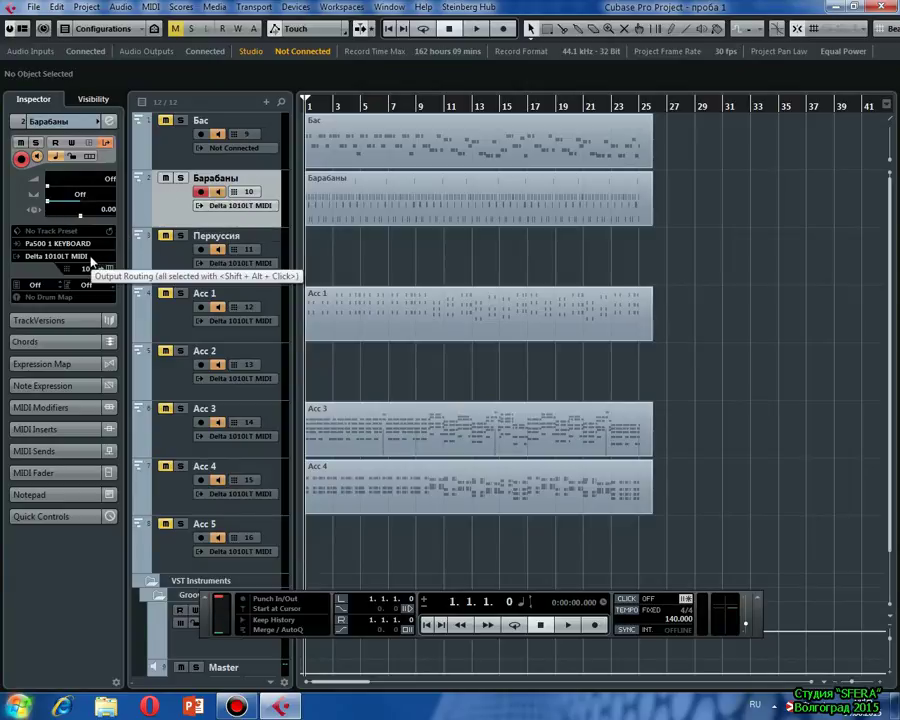
# Route the Барабаны track's output to 01. Groove Agent SE - Main and play it back, returning to the project start
pyautogui.click(45, 258)
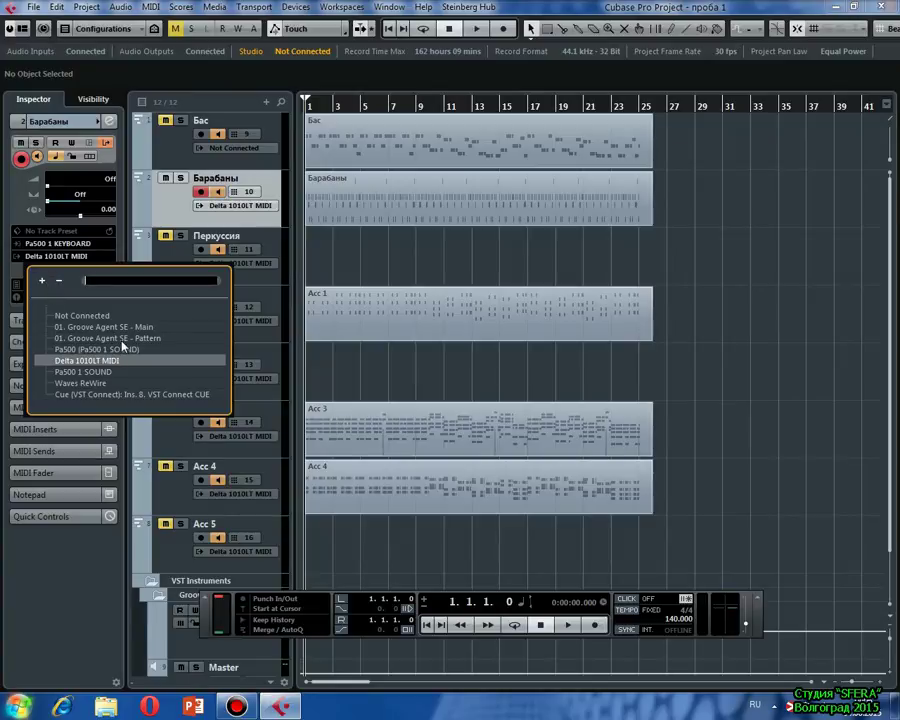
pyautogui.click(97, 327)
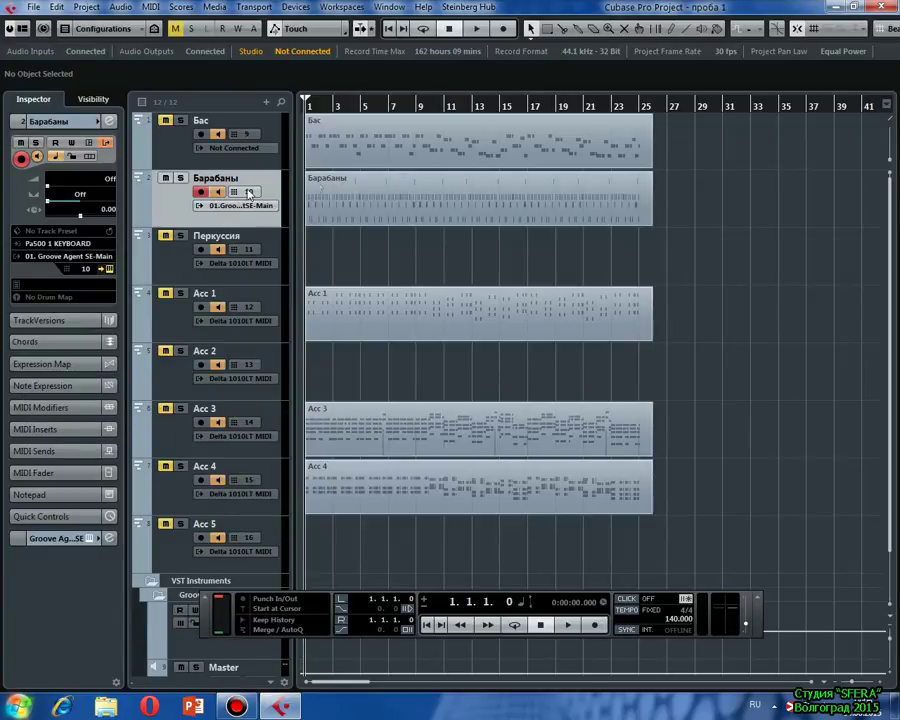
pyautogui.click(476, 28)
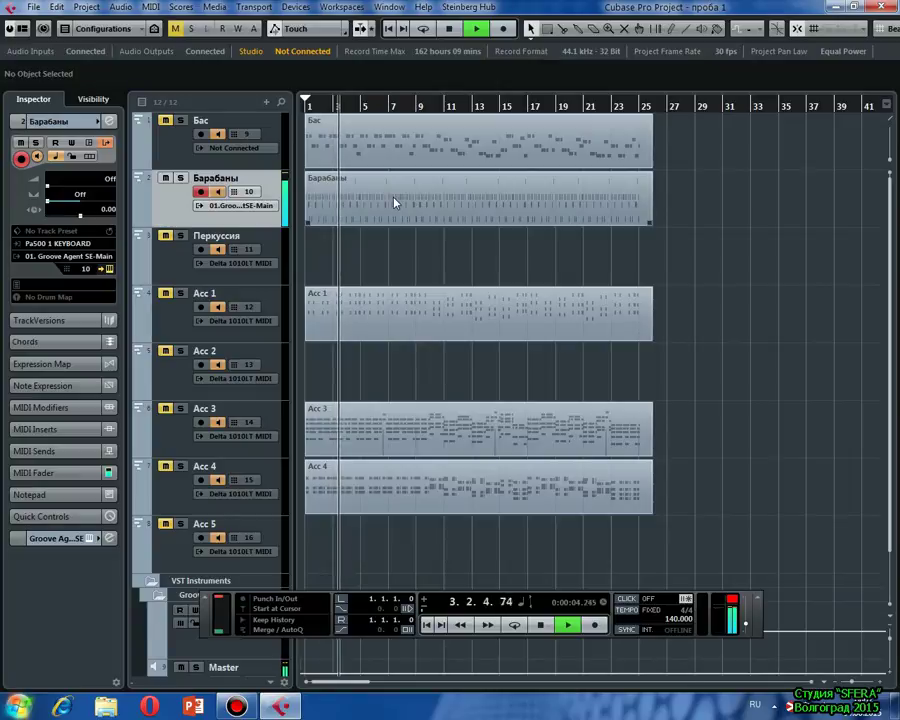
pyautogui.click(449, 30)
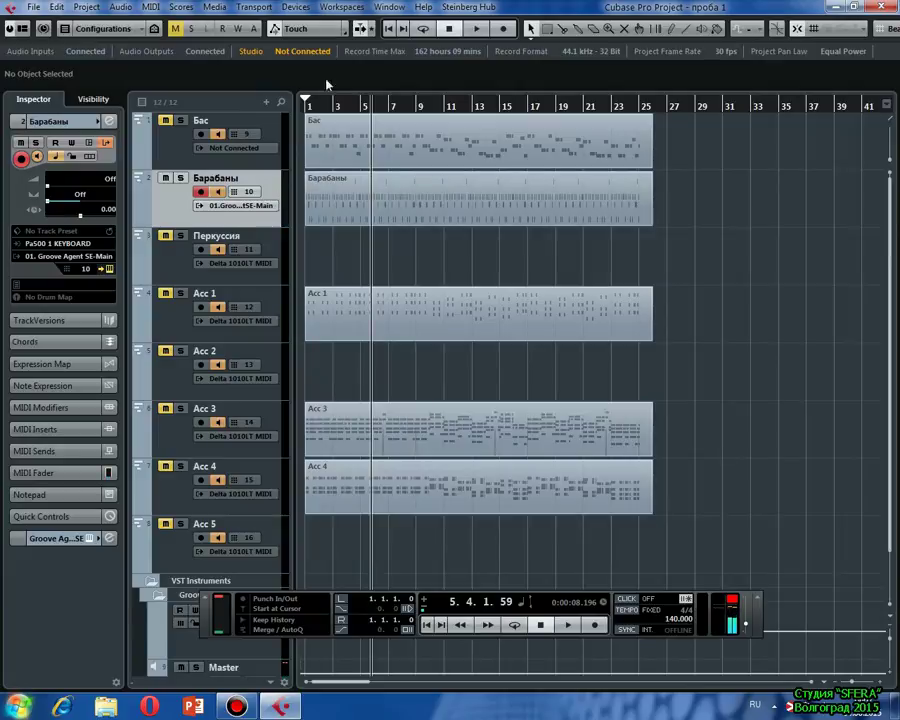
pyautogui.click(389, 29)
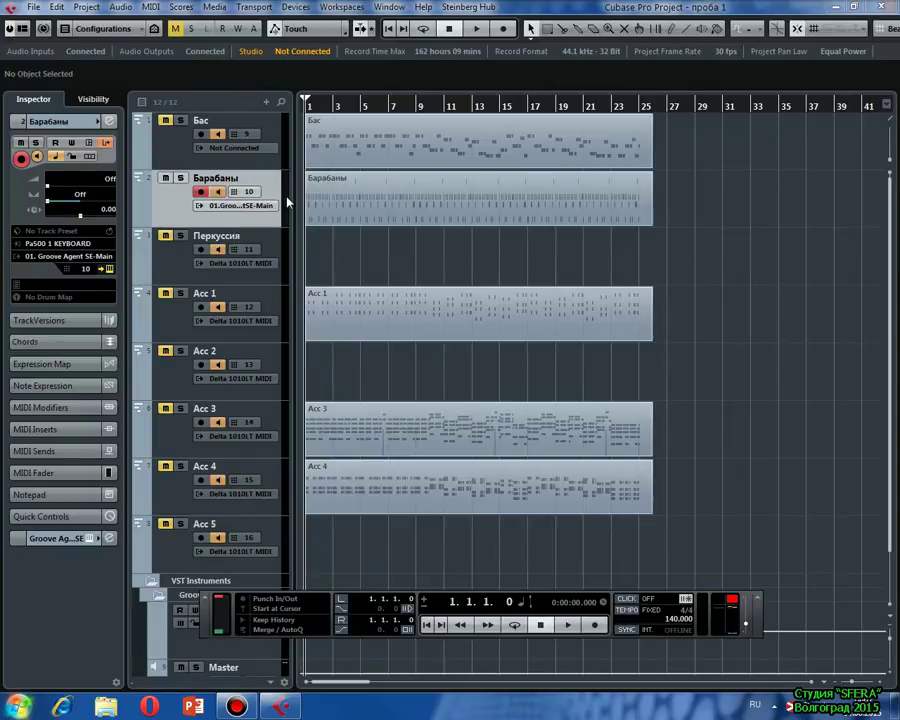
# Save the project
pyautogui.click(31, 7)
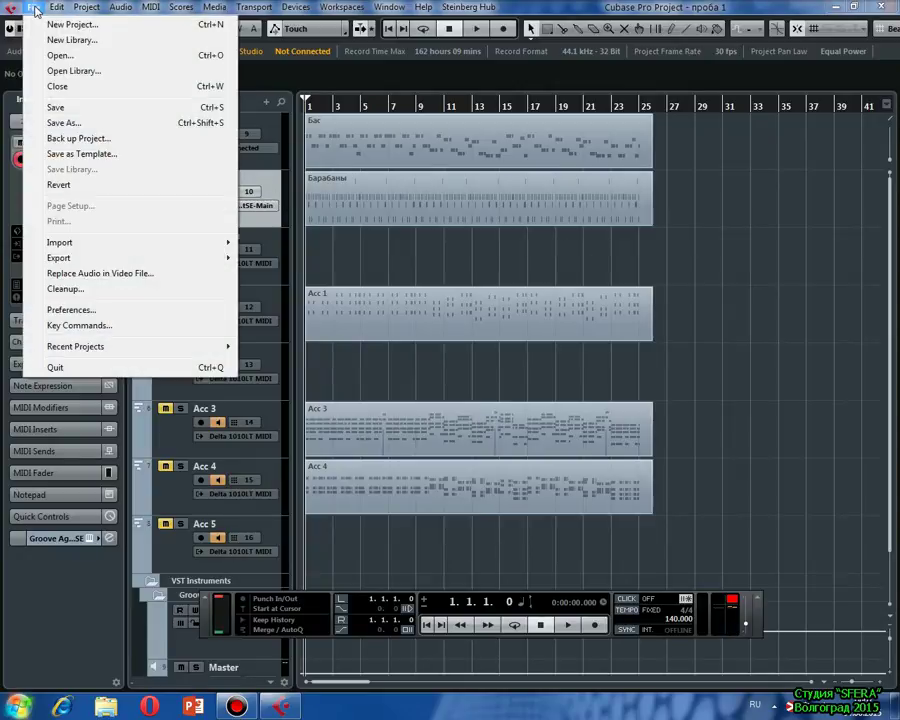
pyautogui.click(56, 108)
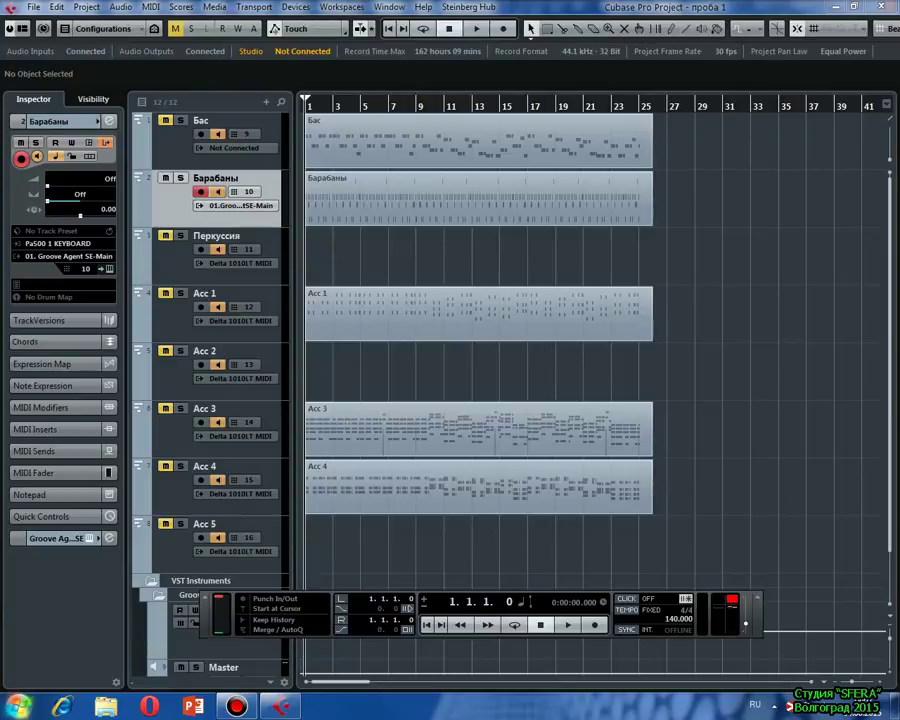
# Mute the Барабаны track, then unmute and select the Бас track, keeping the transport panel shown
pyautogui.press('F2')
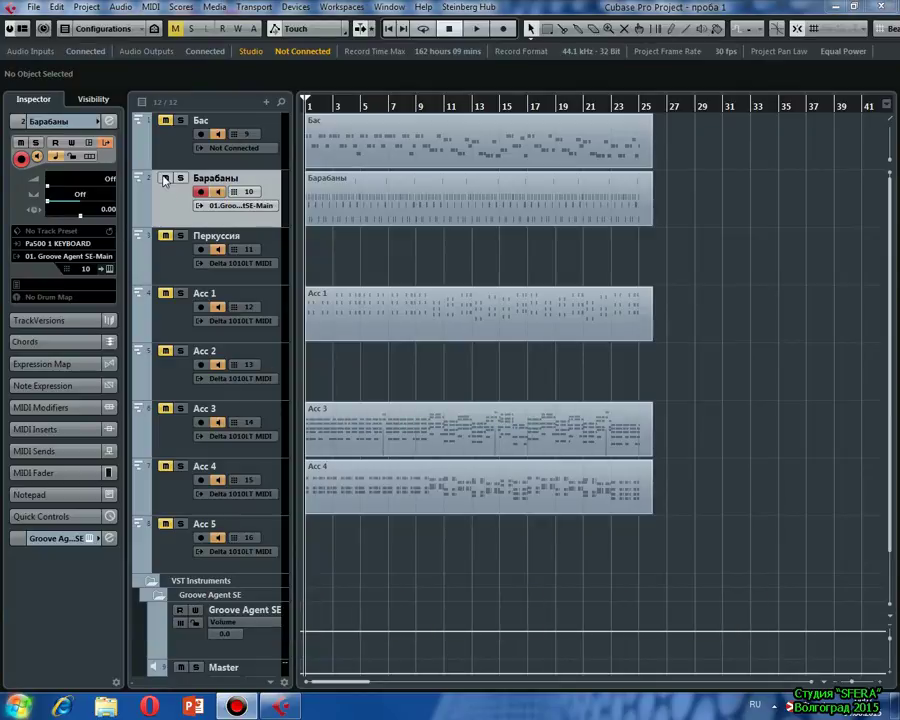
pyautogui.press('F2')
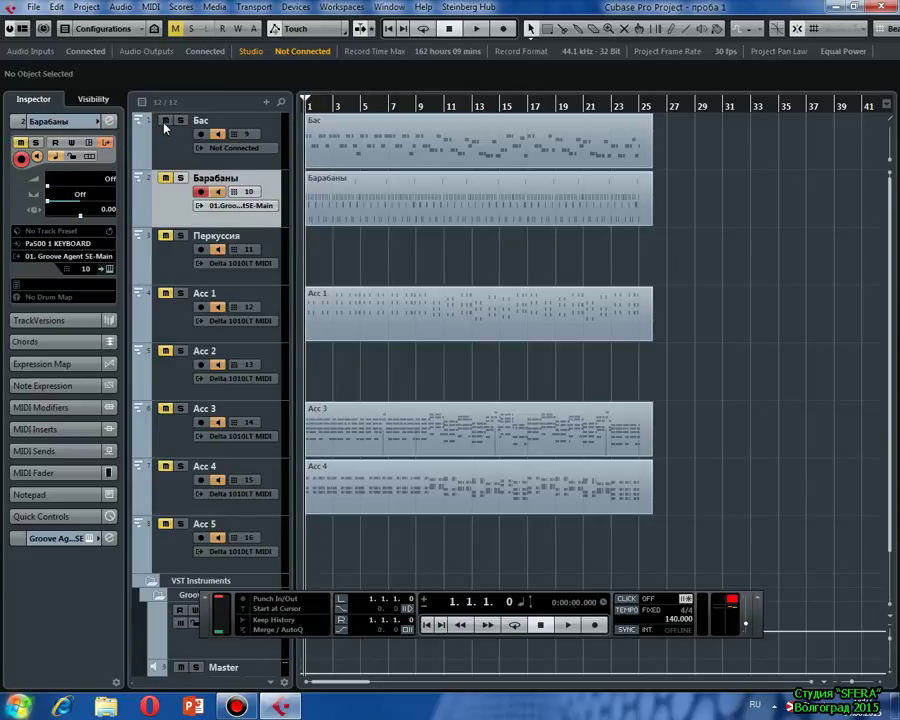
pyautogui.click(185, 148)
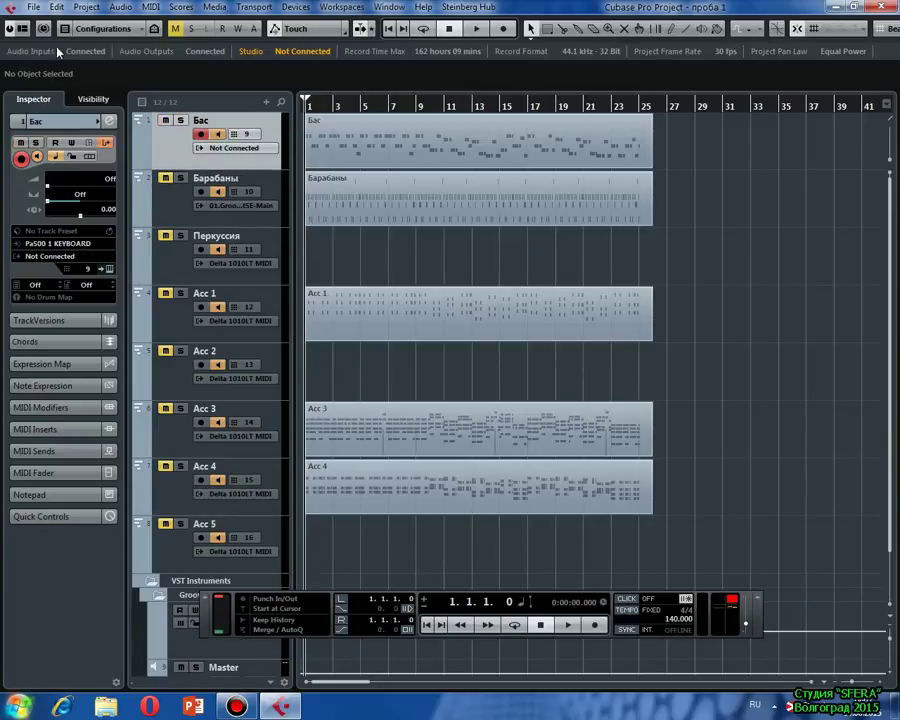
# Show the racks and add HALion Sonic SE from the Synth category as a rack instrument, without creating a MIDI track
pyautogui.click(21, 28)
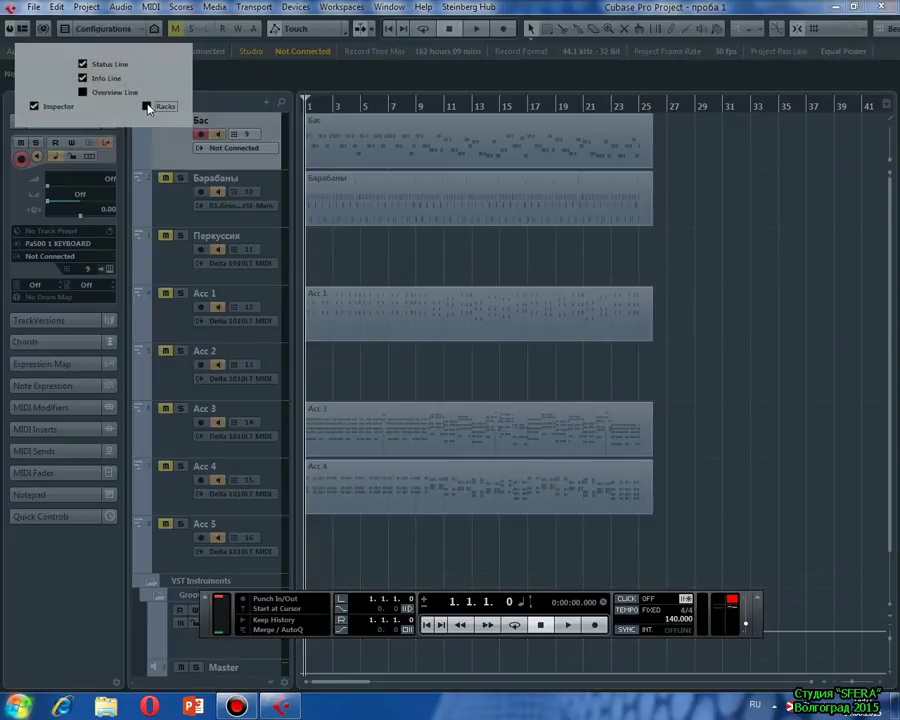
pyautogui.click(144, 106)
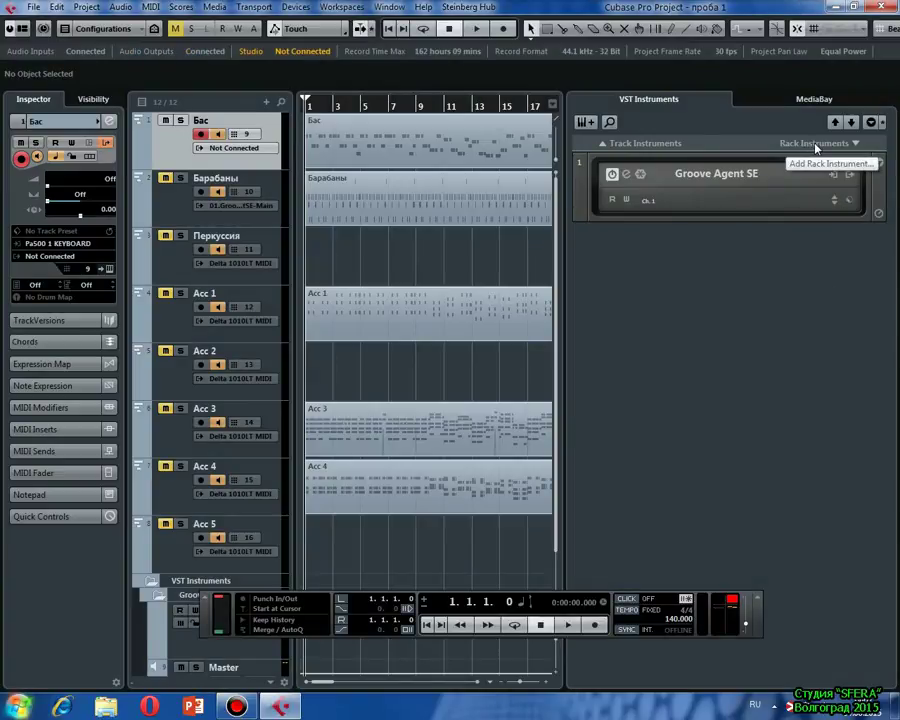
pyautogui.click(815, 145)
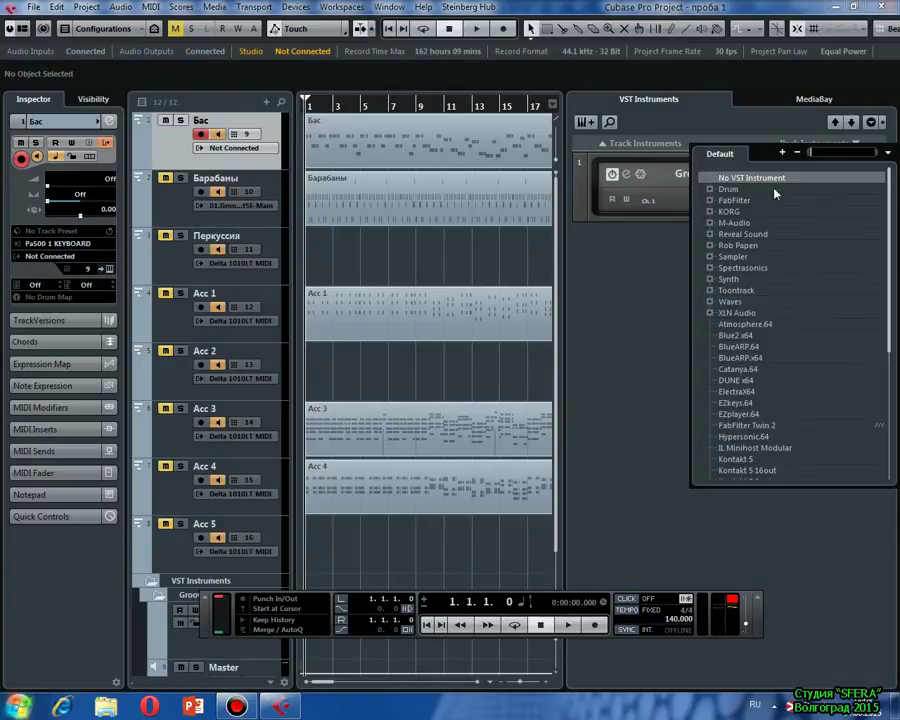
pyautogui.click(710, 280)
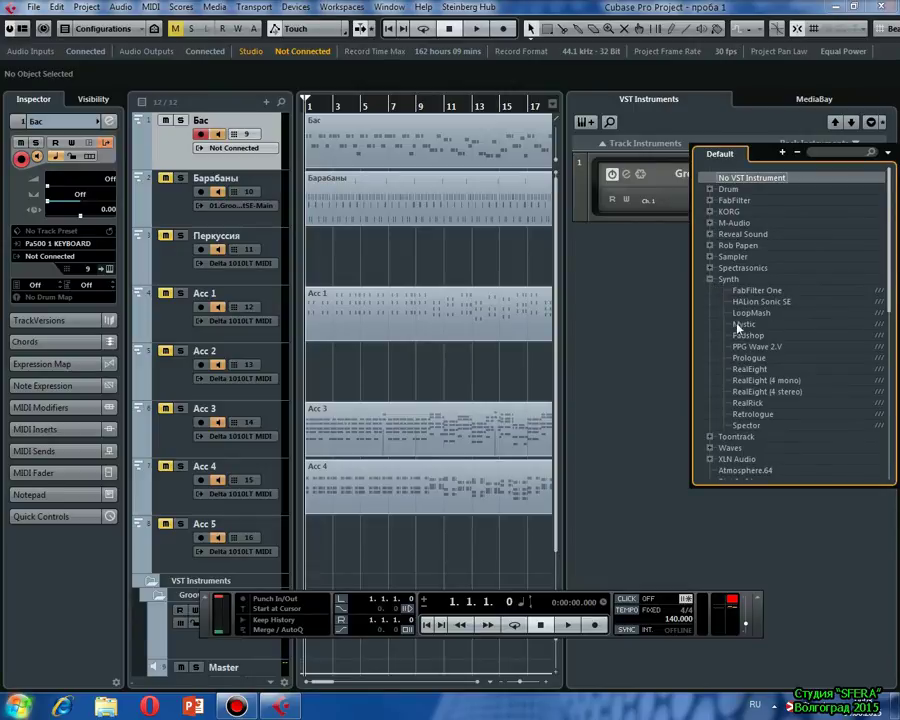
pyautogui.click(747, 303)
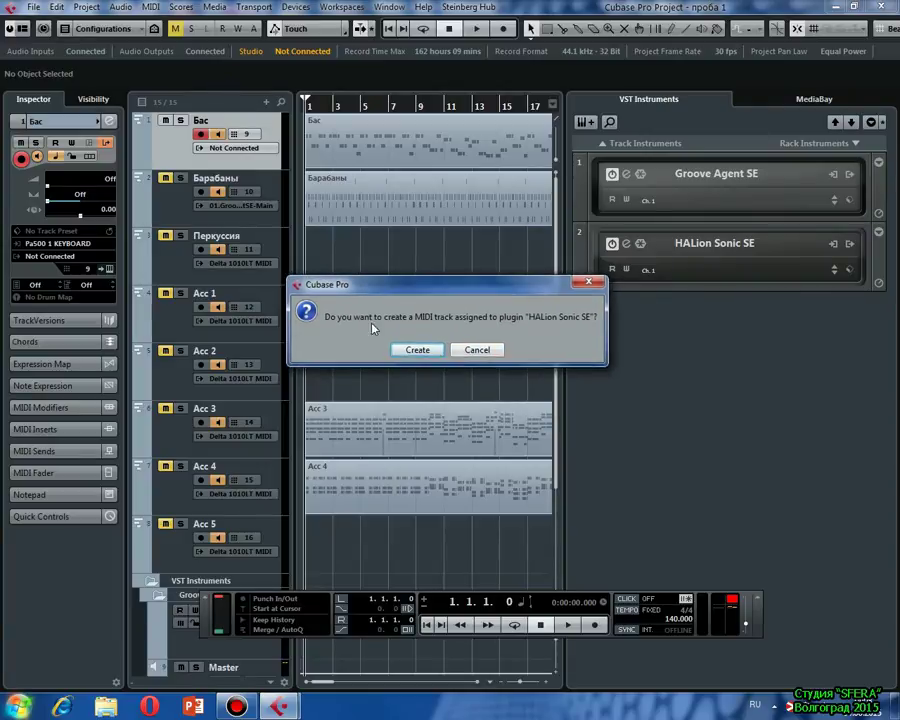
pyautogui.click(477, 349)
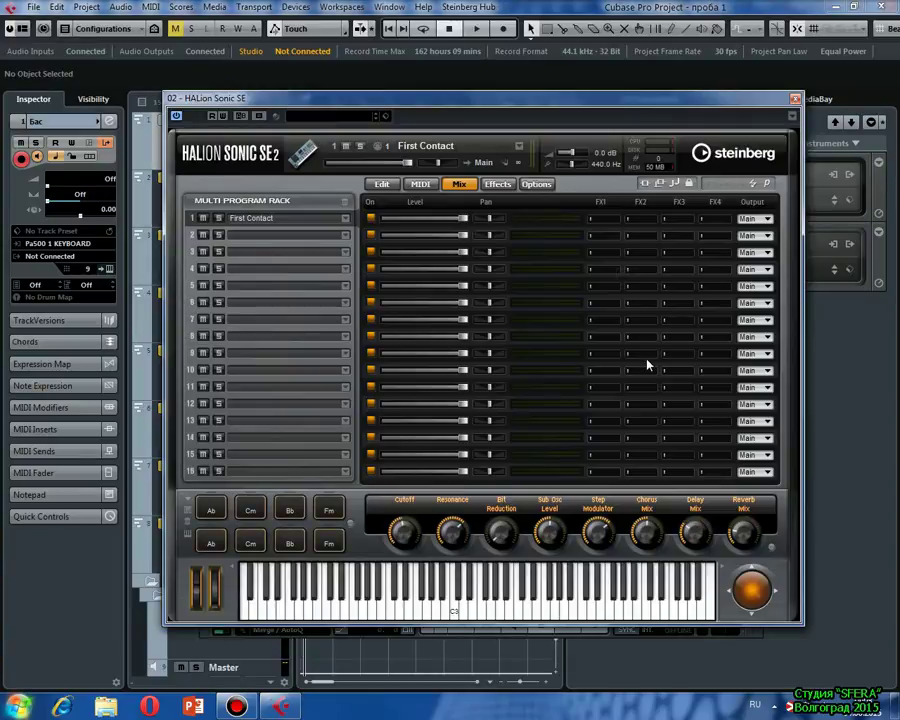
# Reposition the HALion Sonic SE window so the whole plug-in and the transport panel stay in view
pyautogui.moveTo(506, 104); pyautogui.dragTo(516, 97)
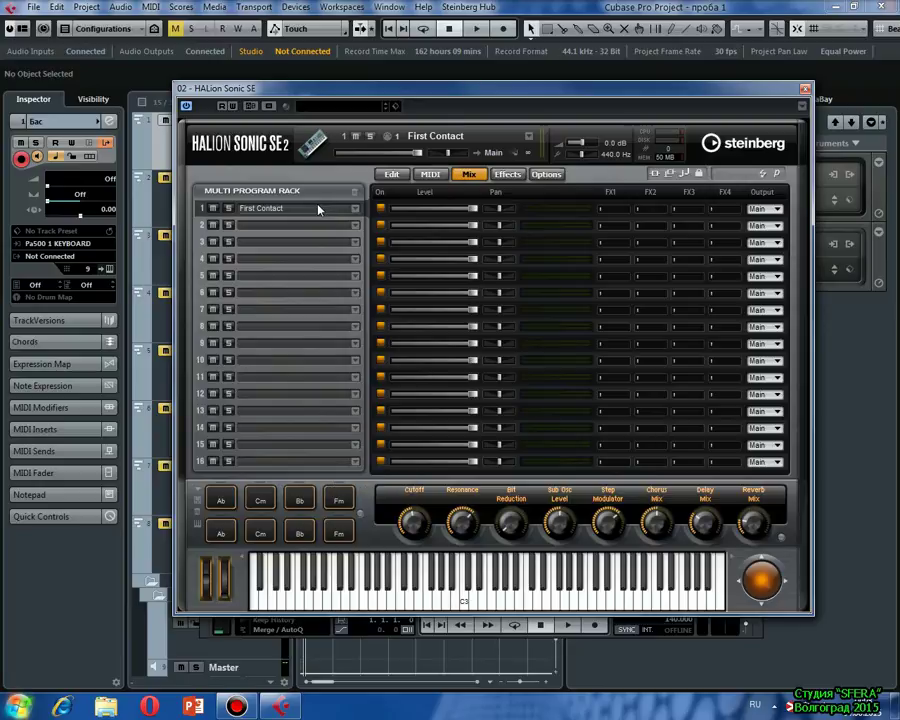
pyautogui.click(777, 209)
pyautogui.click(779, 215)
pyautogui.moveTo(318, 93); pyautogui.dragTo(520, 57)
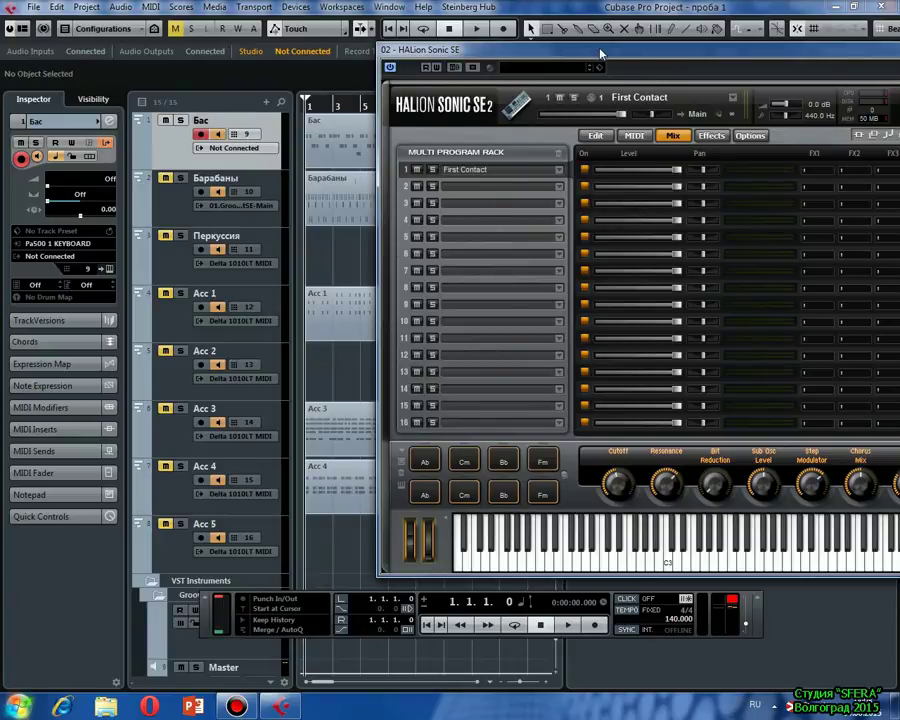
pyautogui.moveTo(584, 54); pyautogui.dragTo(444, 54)
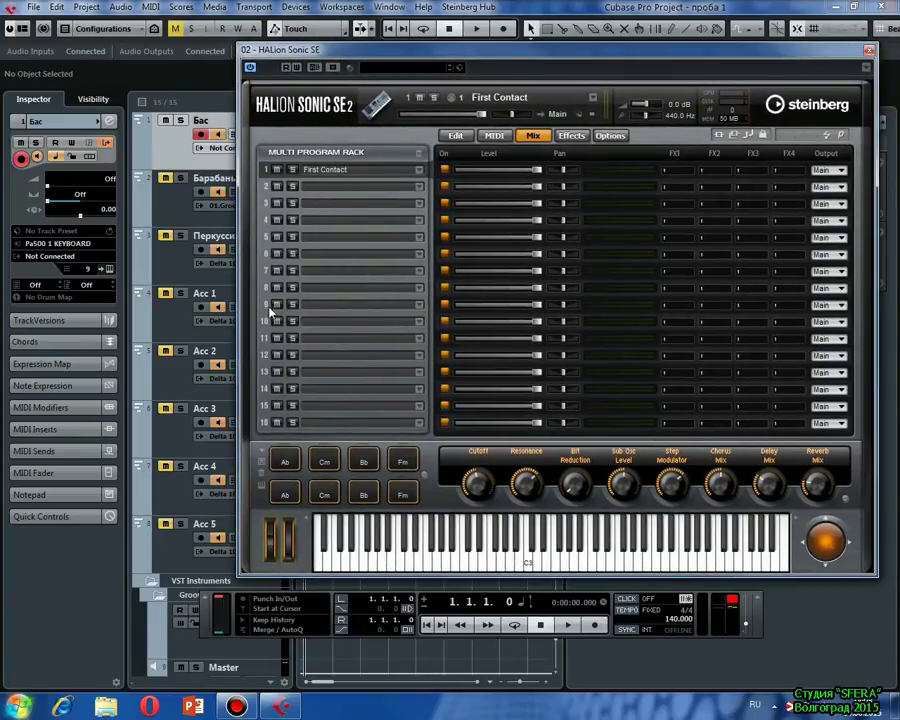
# Browse the programs for slot 9 of HALion Sonic SE and filter them by "bas"
pyautogui.click(420, 310)
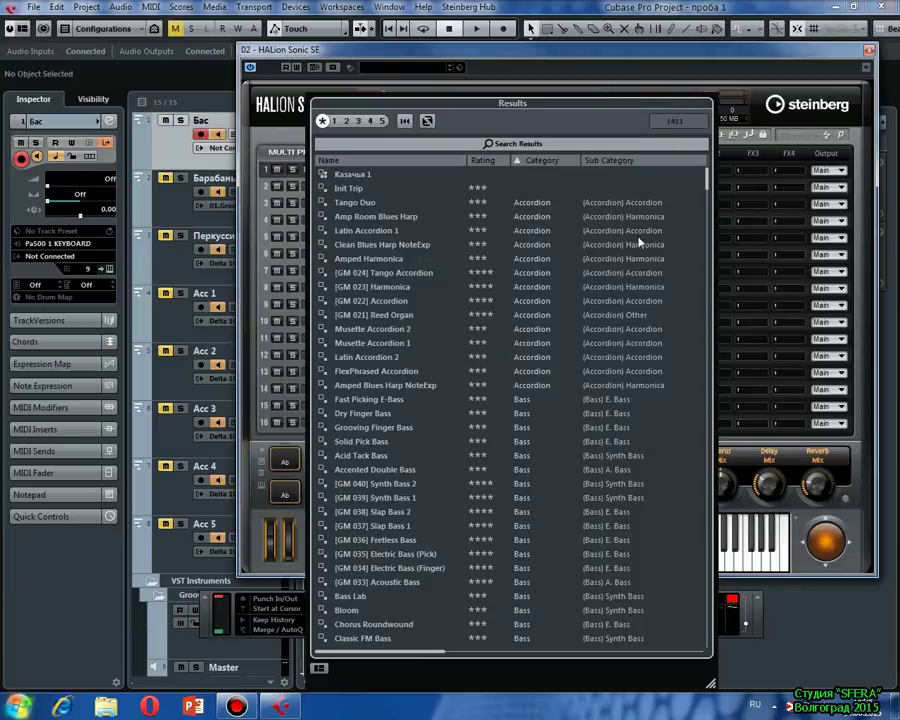
pyautogui.scroll(-10, 531, 283)
pyautogui.scroll(-9, 531, 283)
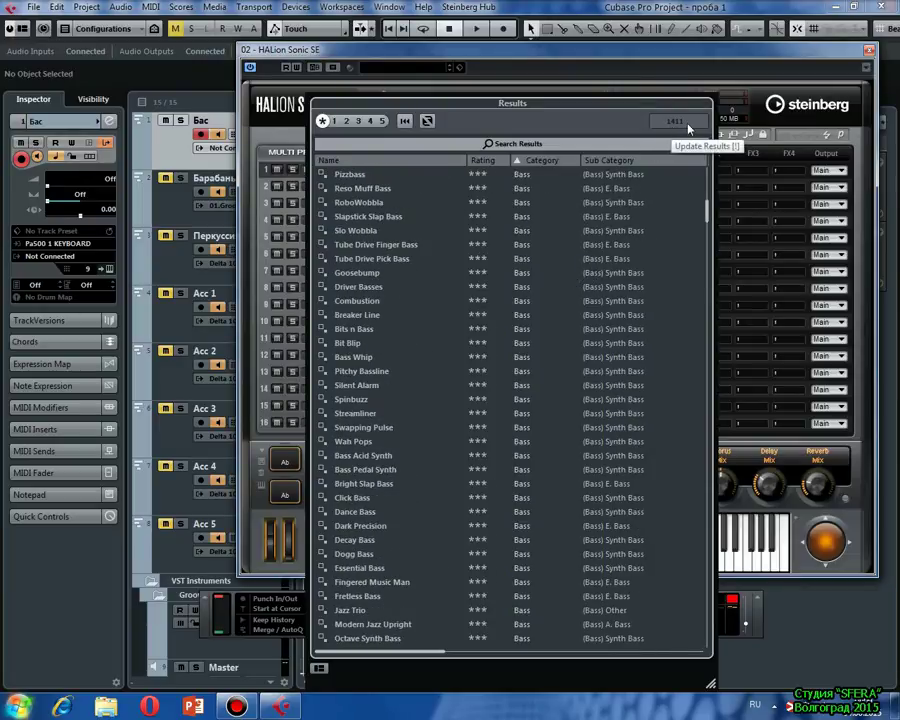
pyautogui.click(509, 145)
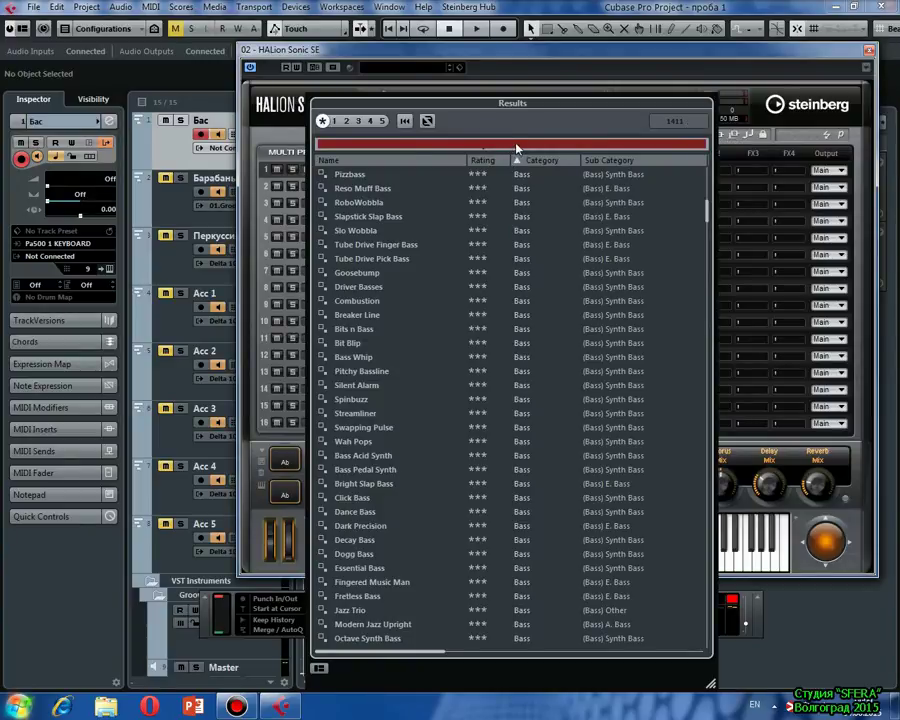
pyautogui.write('ba')
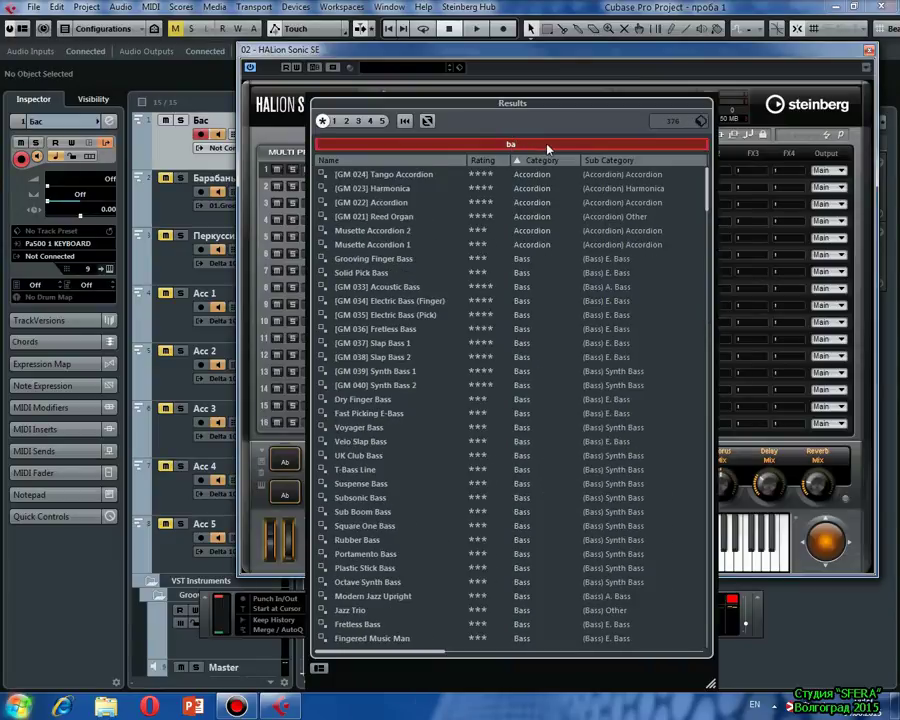
pyautogui.write('s')
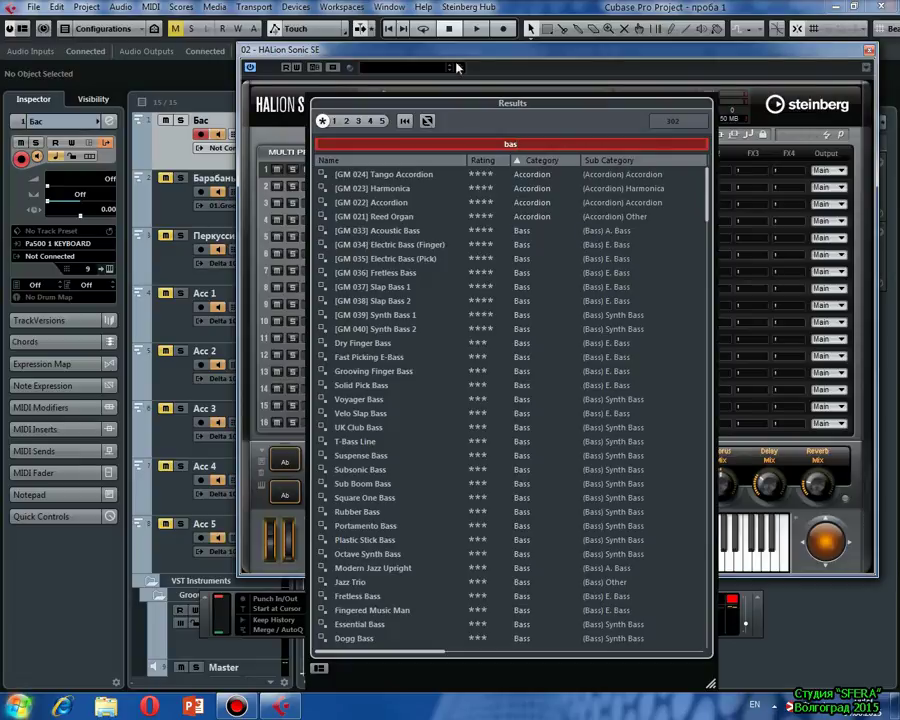
# Load the [GM 036] Fretless Bass program into slot 9 and audition it with a few notes
pyautogui.moveTo(446, 108); pyautogui.dragTo(469, 73)
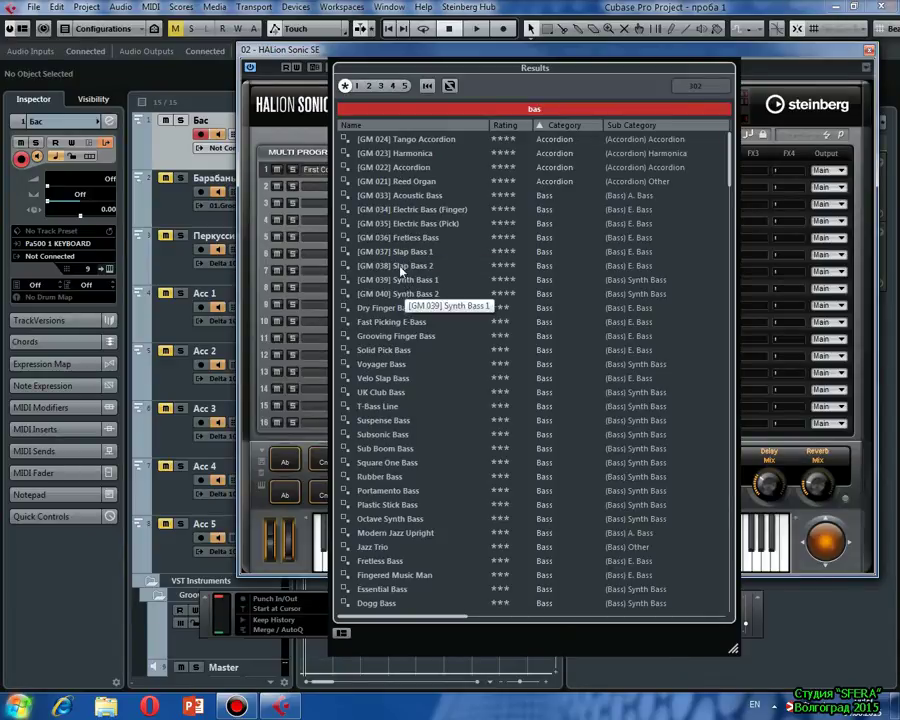
pyautogui.click(395, 239)
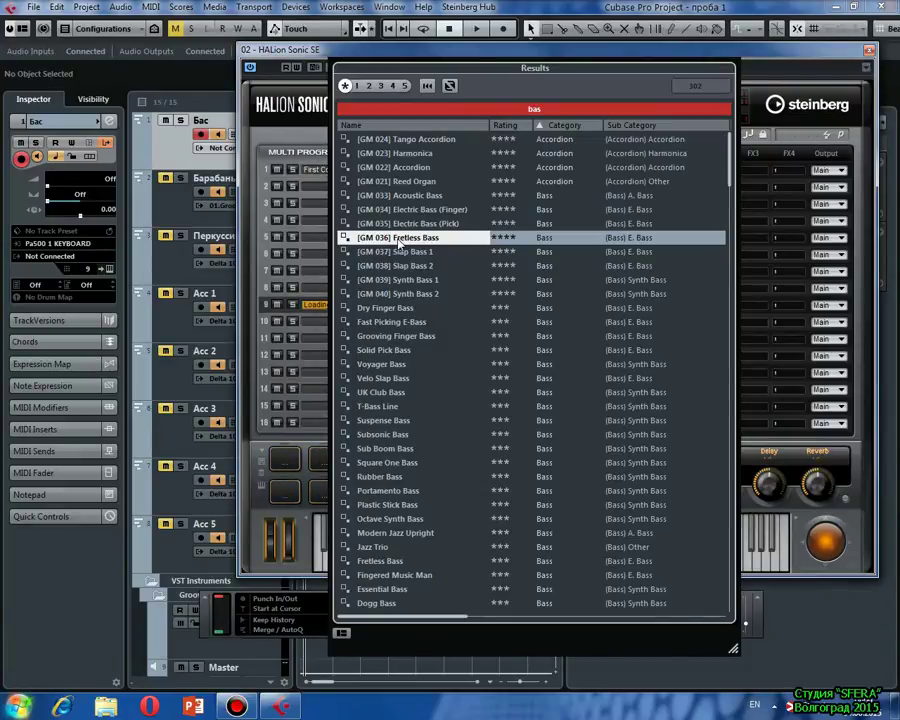
pyautogui.click(784, 57)
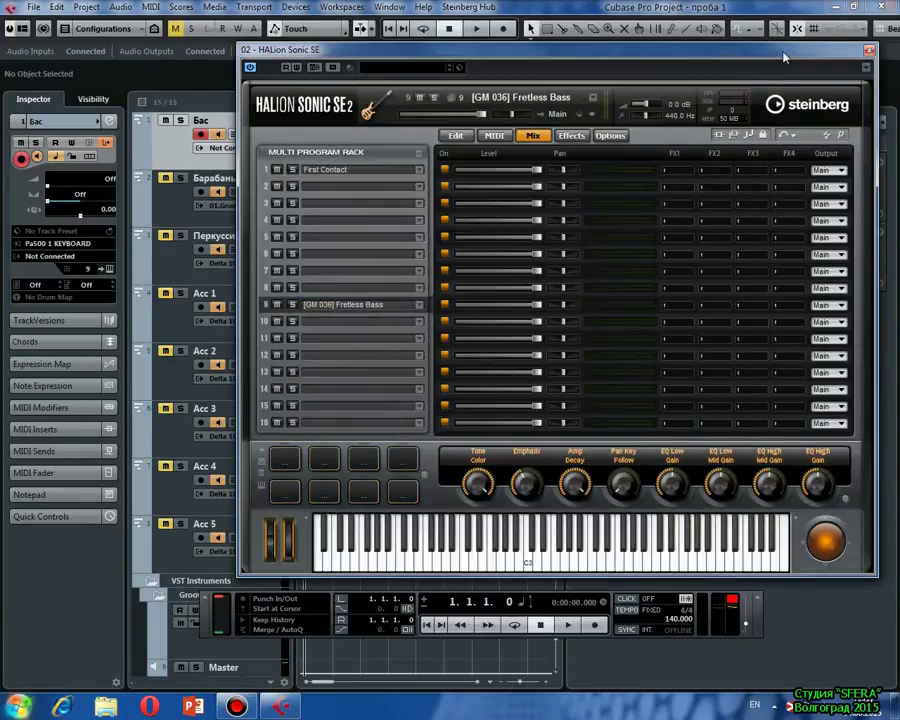
pyautogui.click(486, 562)
pyautogui.click(402, 570)
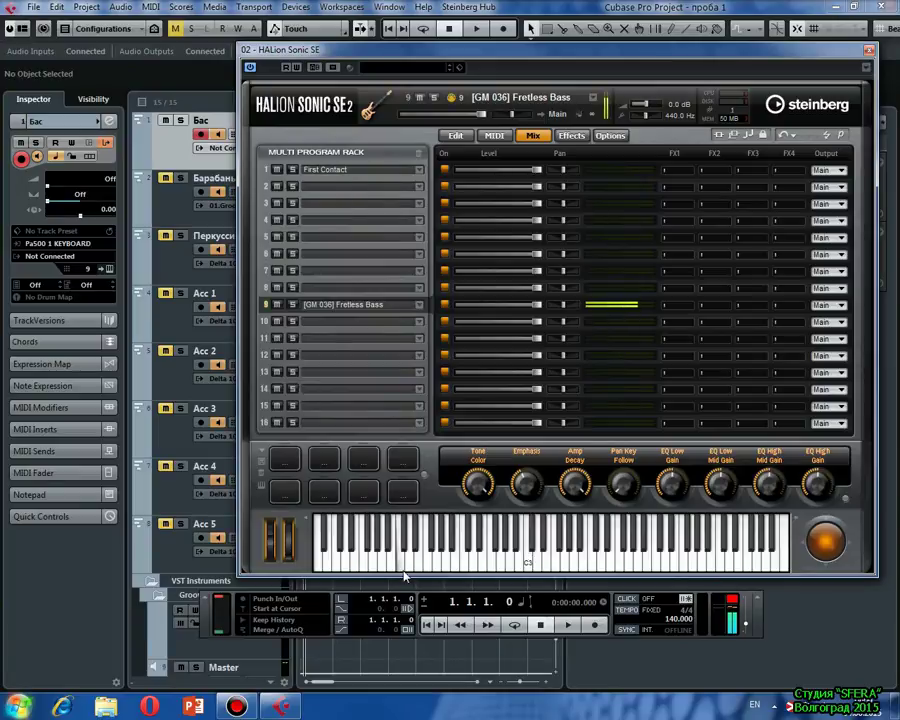
# Route the Бас track's output to 02. HALion Sonic SE - MIDI and play the track back through the plug-in
pyautogui.click(365, 568)
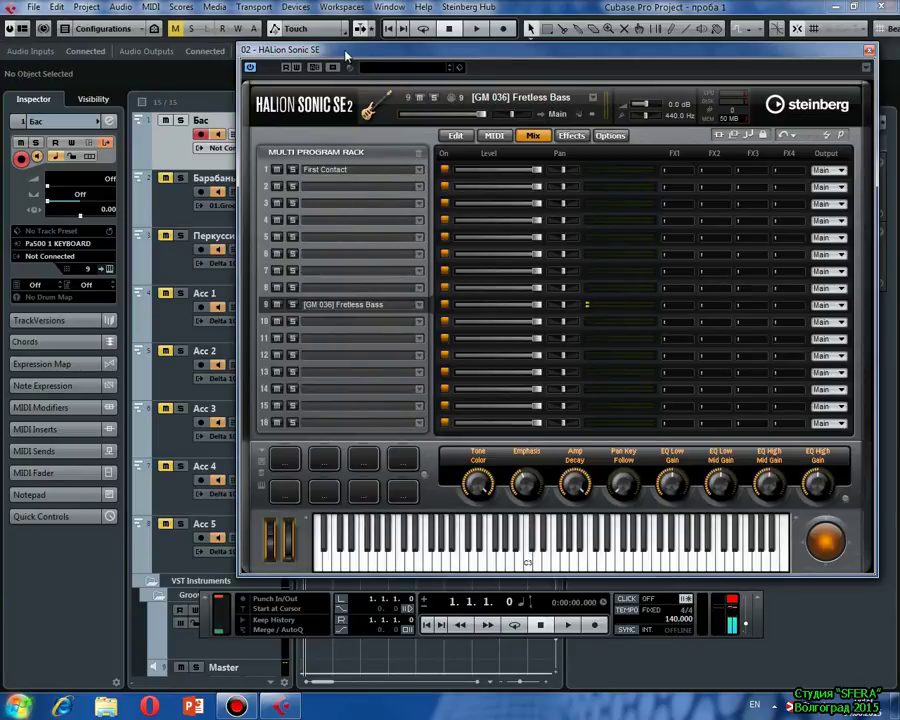
pyautogui.moveTo(376, 52); pyautogui.dragTo(810, 43)
pyautogui.click(166, 178)
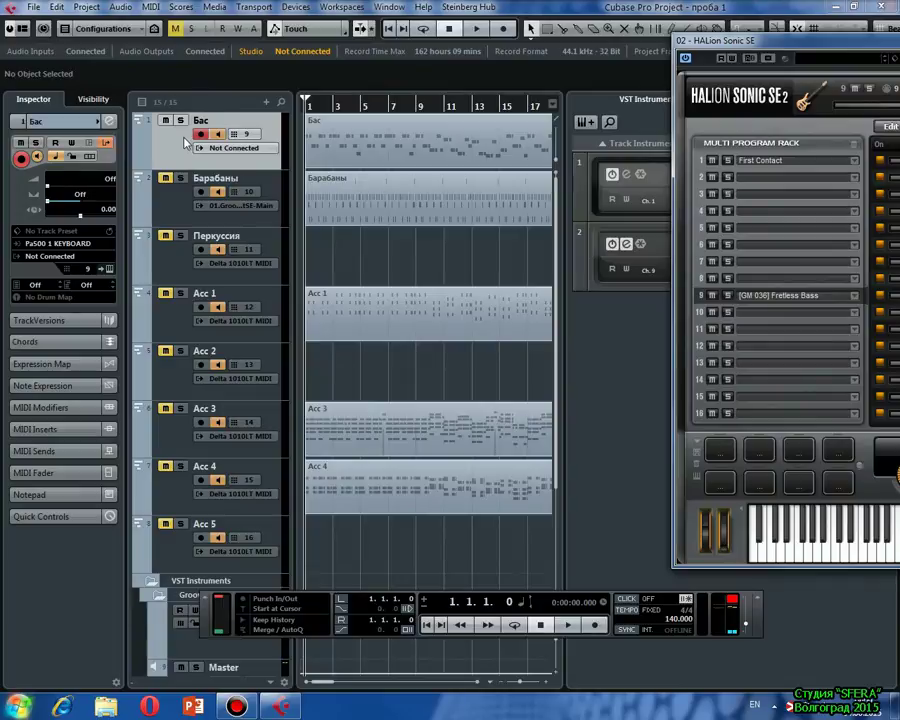
pyautogui.click(91, 257)
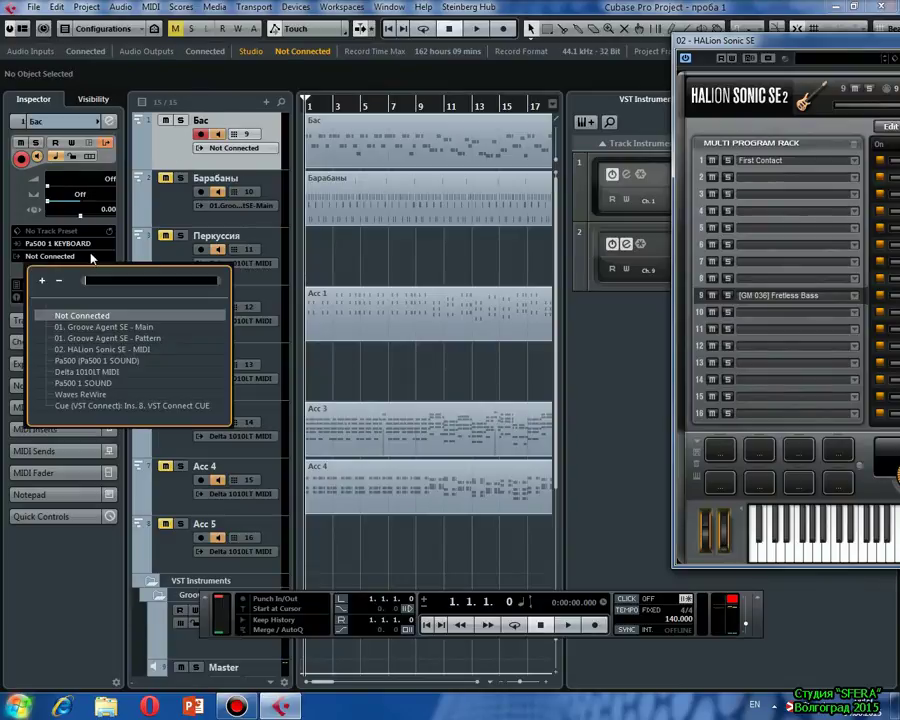
pyautogui.click(94, 350)
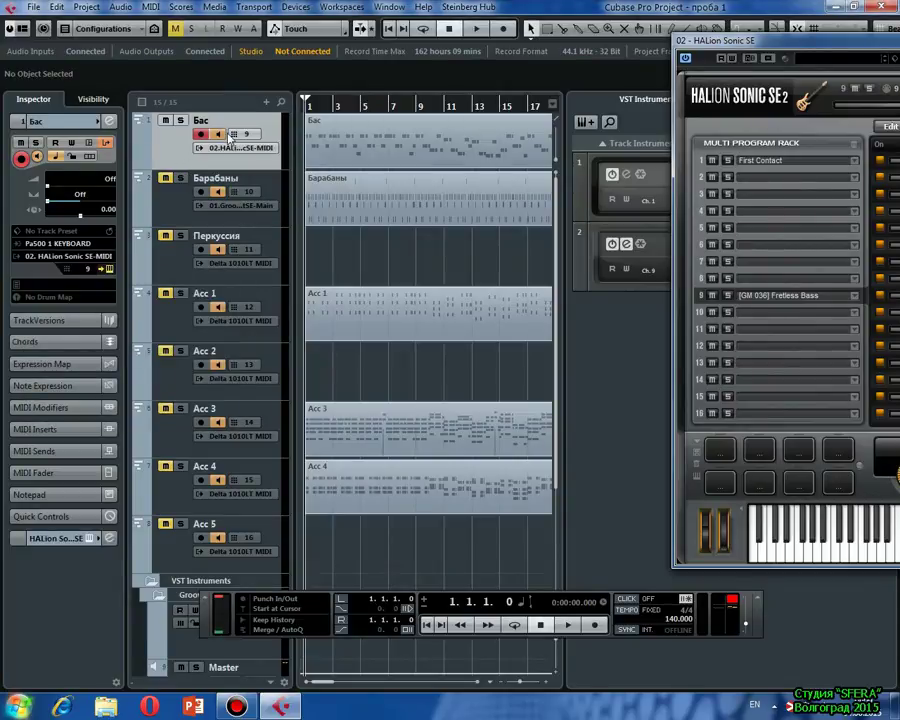
pyautogui.press('space')
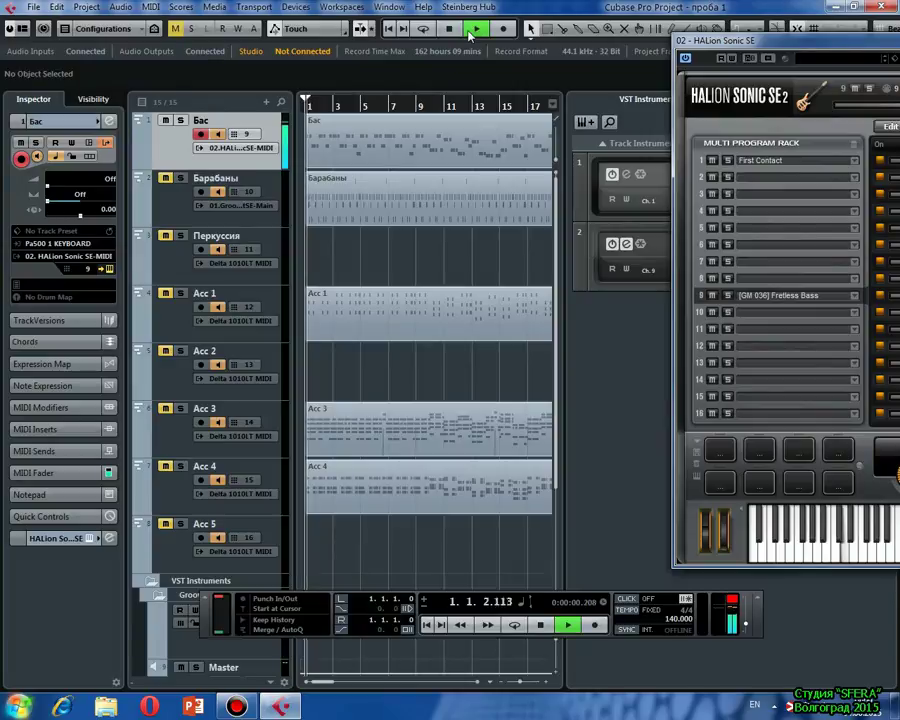
pyautogui.moveTo(802, 46); pyautogui.dragTo(600, 30)
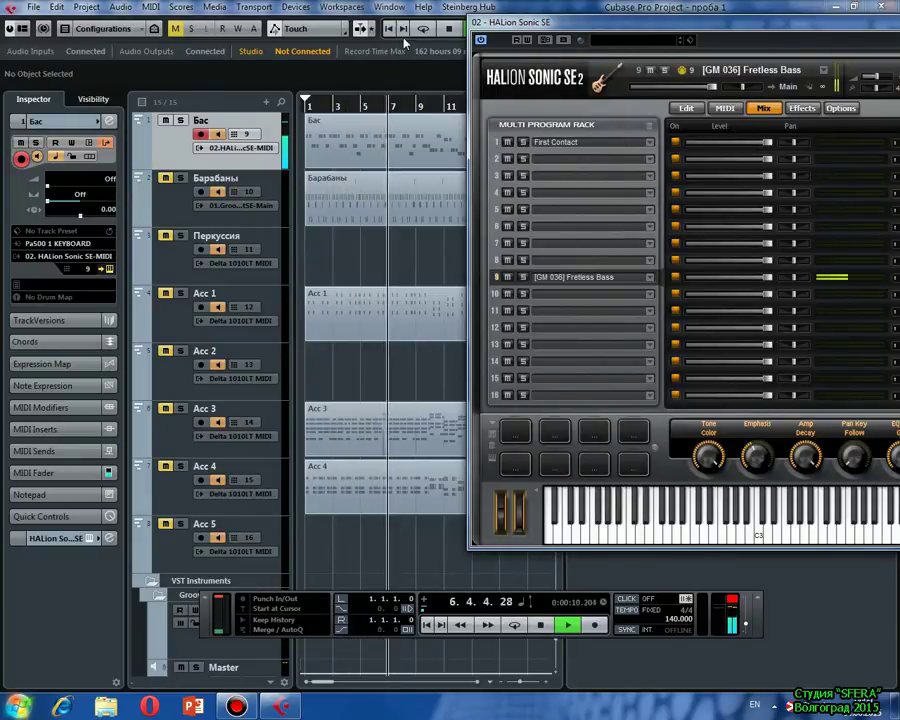
# Solo the Барабаны and Бас tracks, play them from the project start and check slot 9's level in HALion Sonic SE
pyautogui.click(180, 178)
pyautogui.click(180, 121)
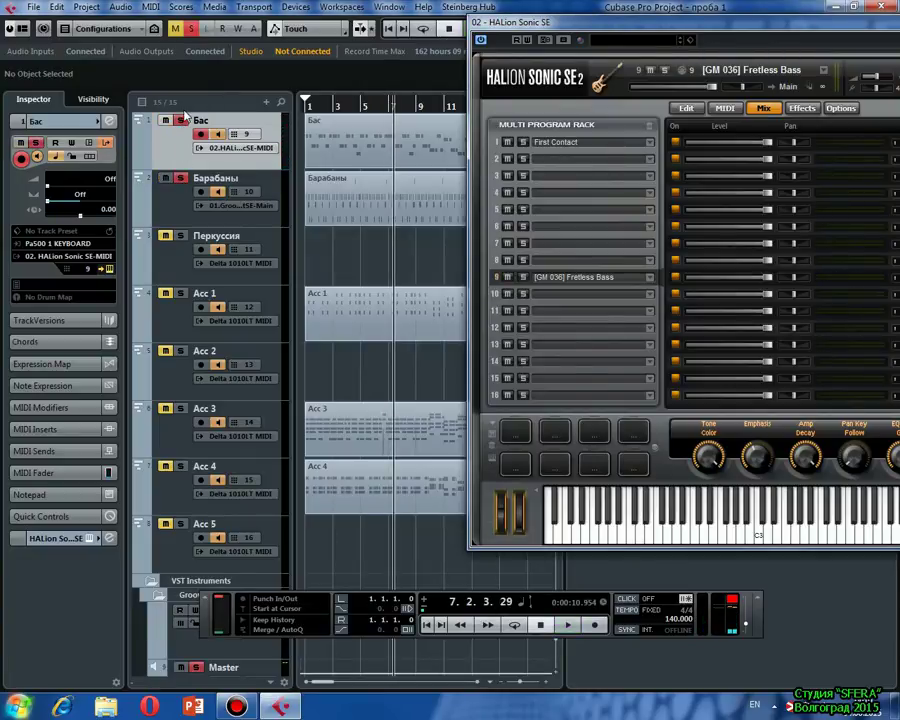
pyautogui.click(389, 29)
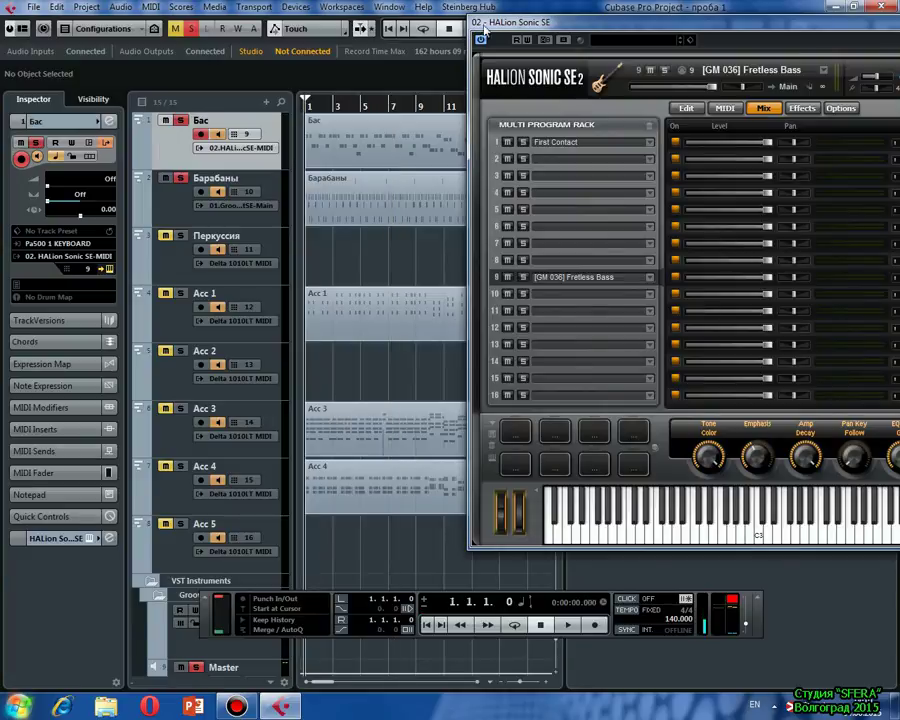
pyautogui.moveTo(491, 21); pyautogui.dragTo(592, 18)
pyautogui.click(477, 29)
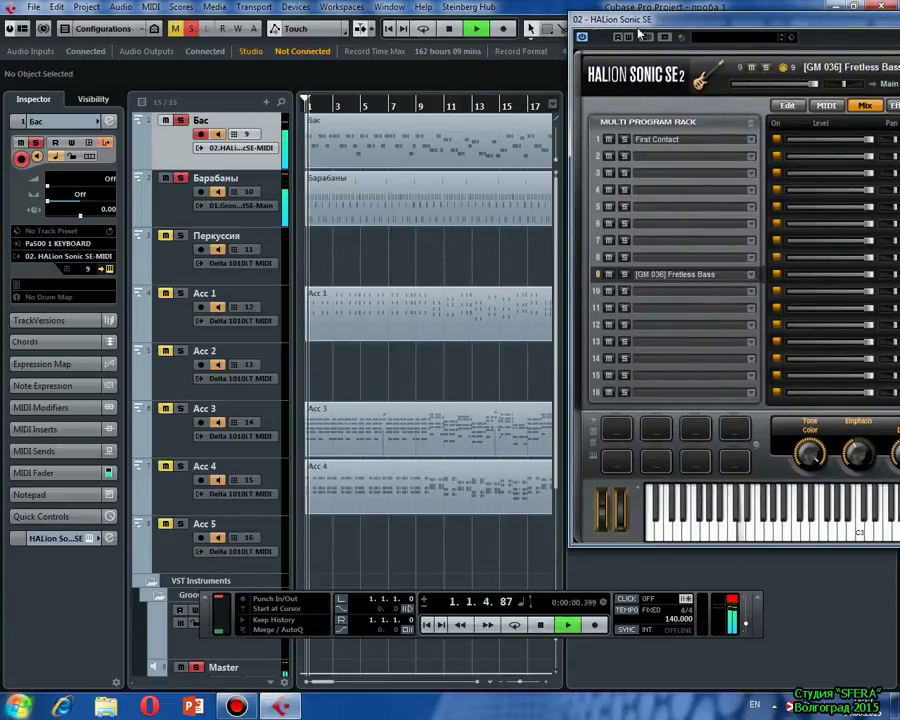
pyautogui.moveTo(671, 24); pyautogui.dragTo(325, 40)
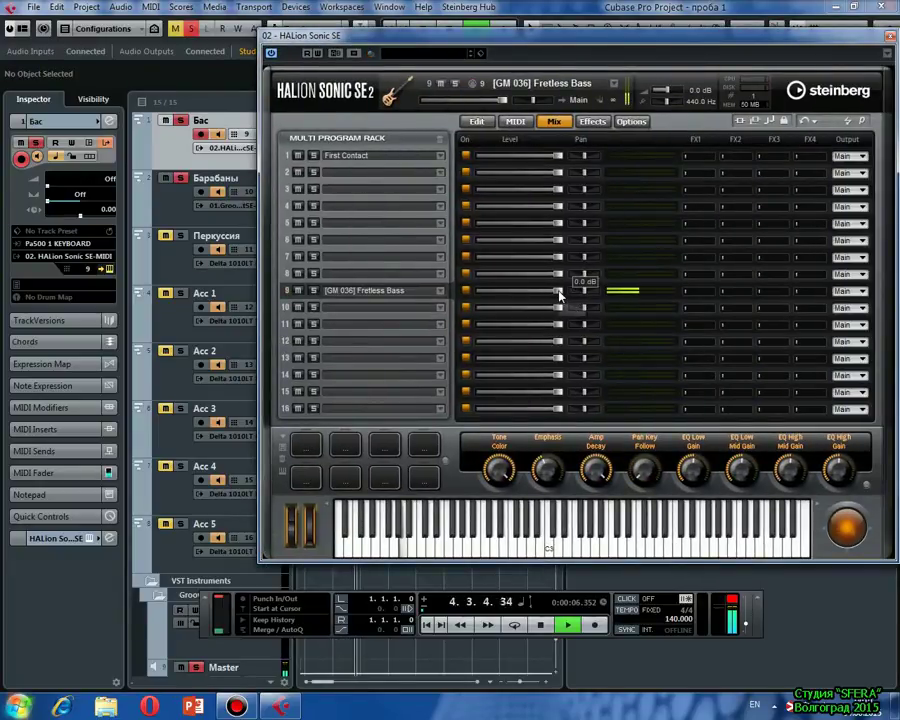
pyautogui.moveTo(558, 291)
pyautogui.mouseDown()
pyautogui.moveTo(480, 295)
pyautogui.moveTo(555, 295)
pyautogui.mouseUp()
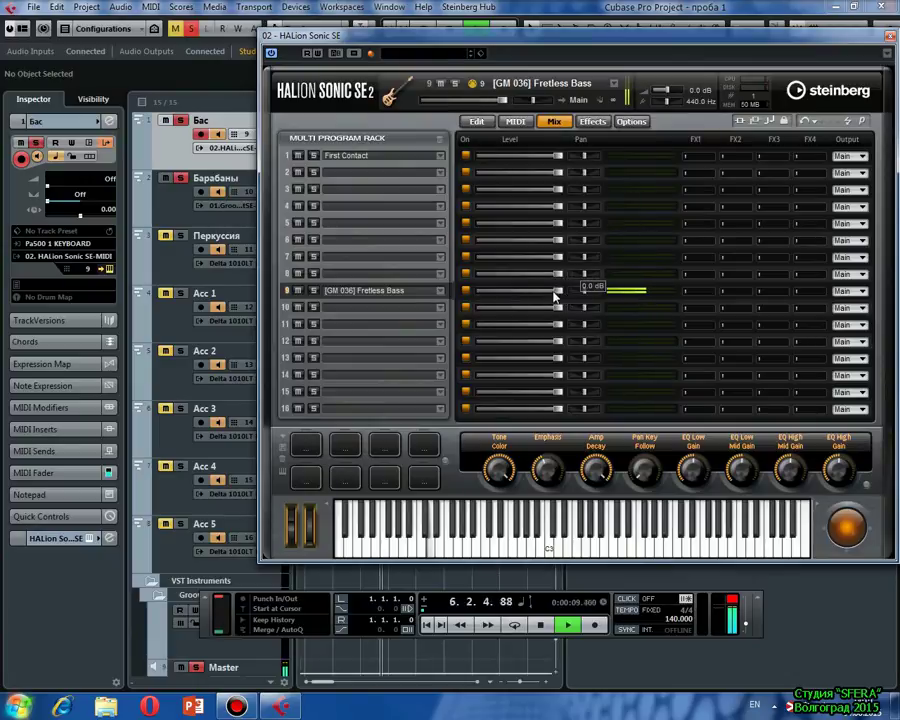
# Stop playback and clear the HALion Sonic SE window and the racks from the project view
pyautogui.click(889, 36)
pyautogui.click(448, 29)
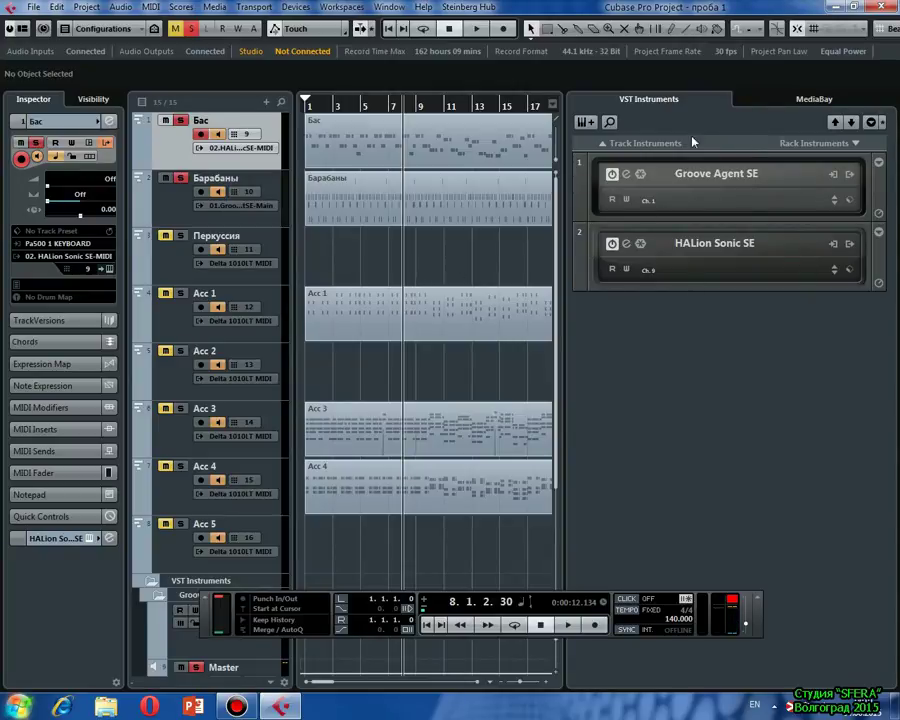
pyautogui.click(21, 31)
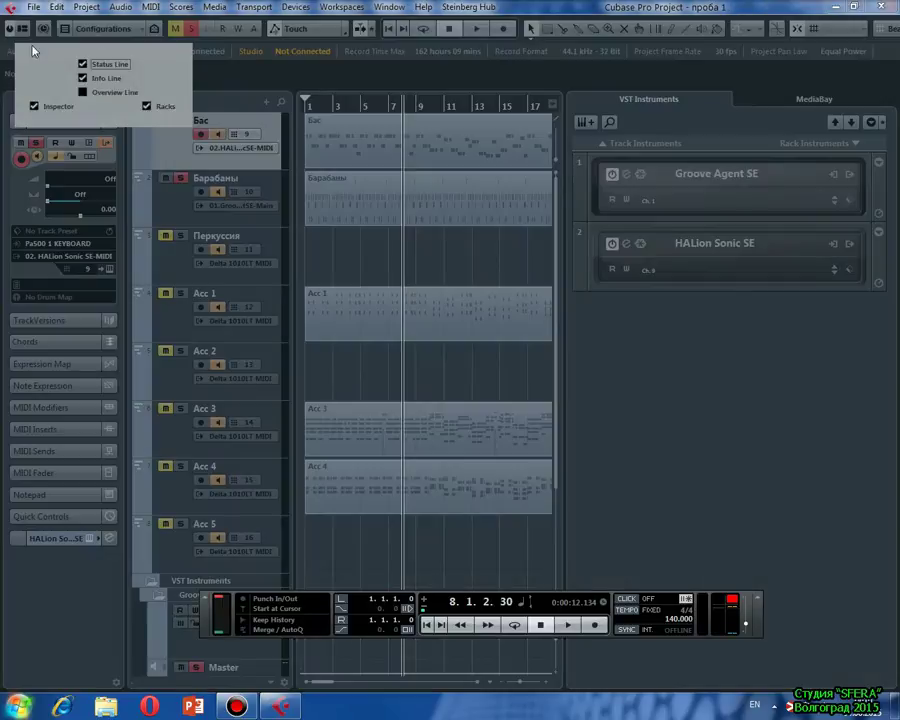
pyautogui.click(147, 106)
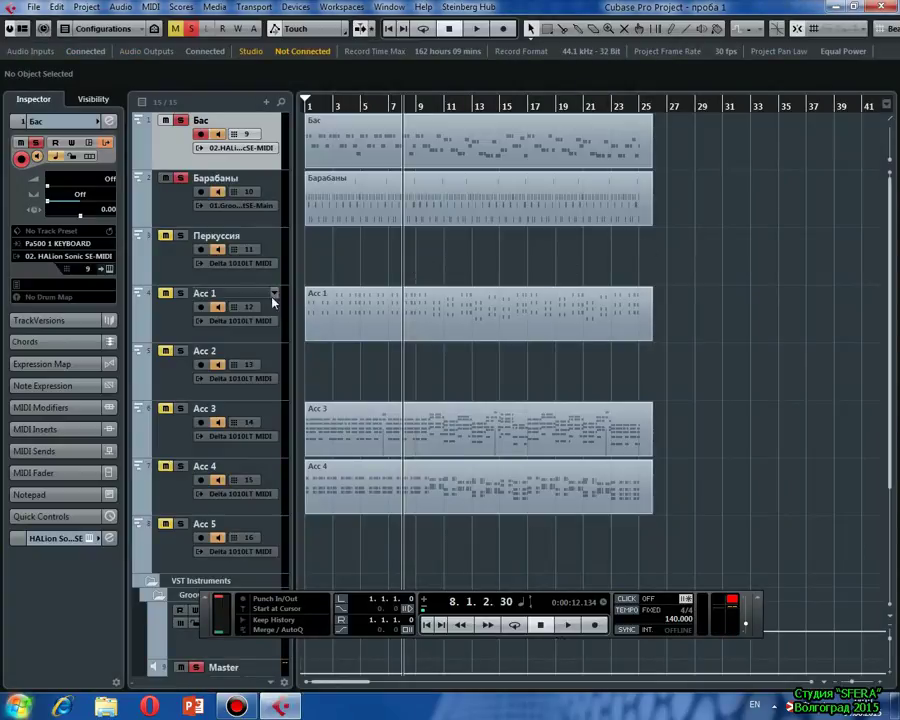
# Route the Acc 1 track's output to 02. HALion Sonic SE - MIDI and open that instrument's window
pyautogui.click(184, 323)
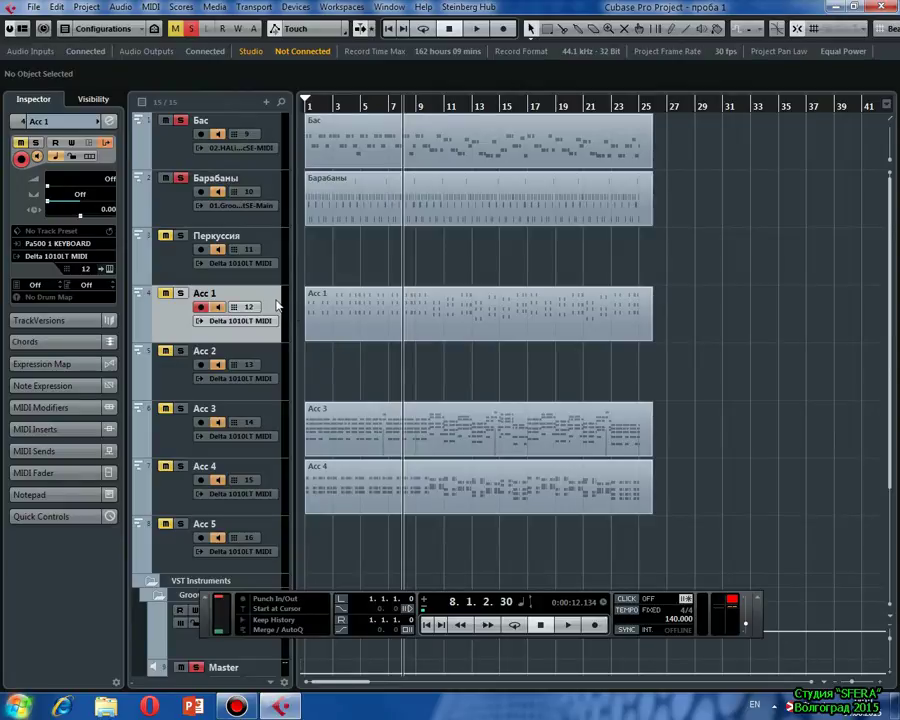
pyautogui.click(90, 256)
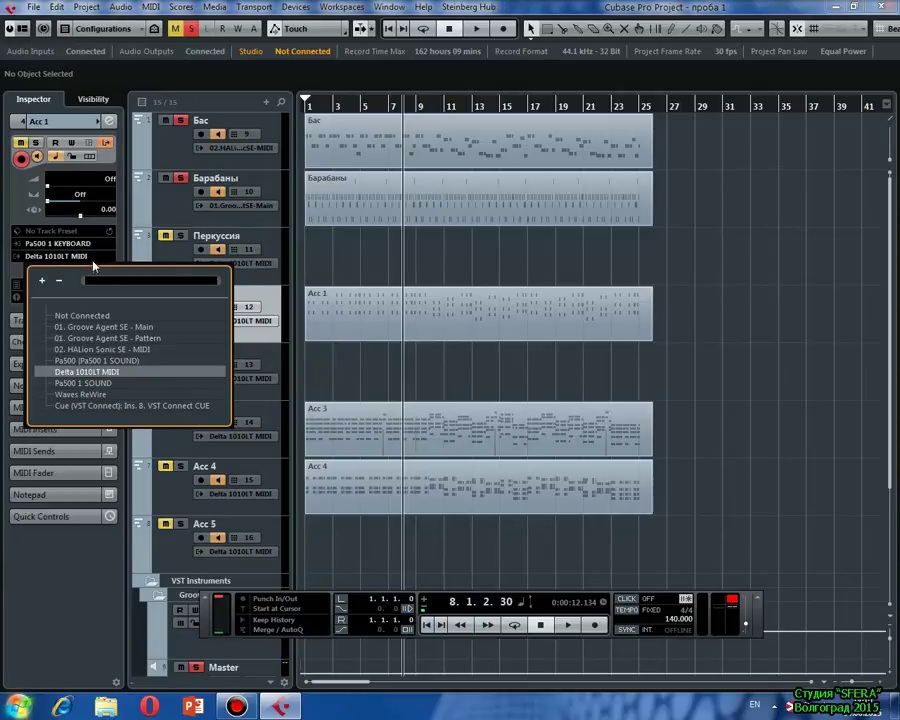
pyautogui.click(88, 350)
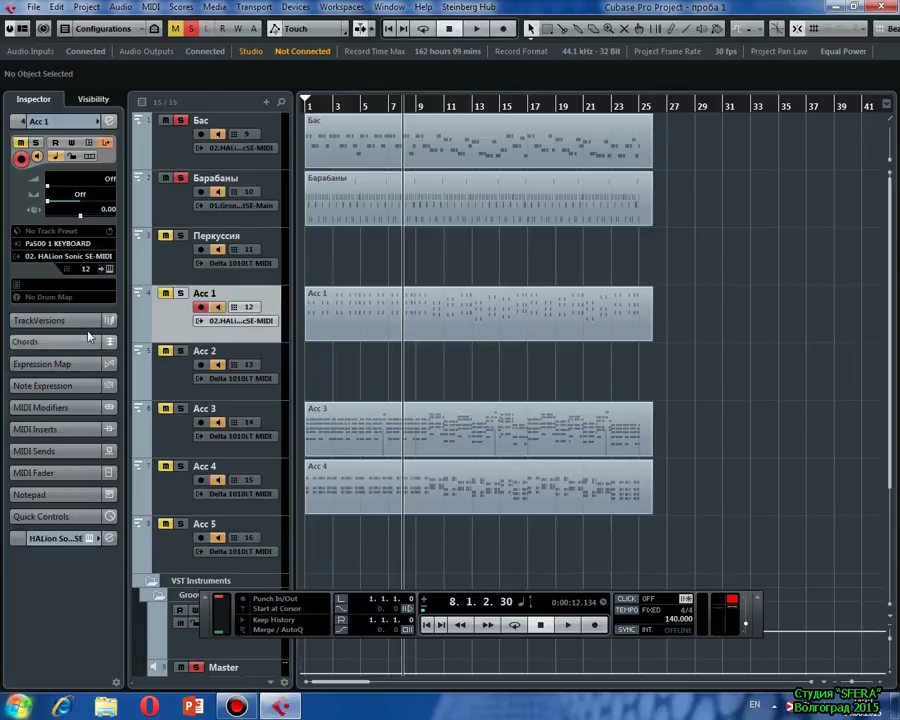
pyautogui.click(109, 270)
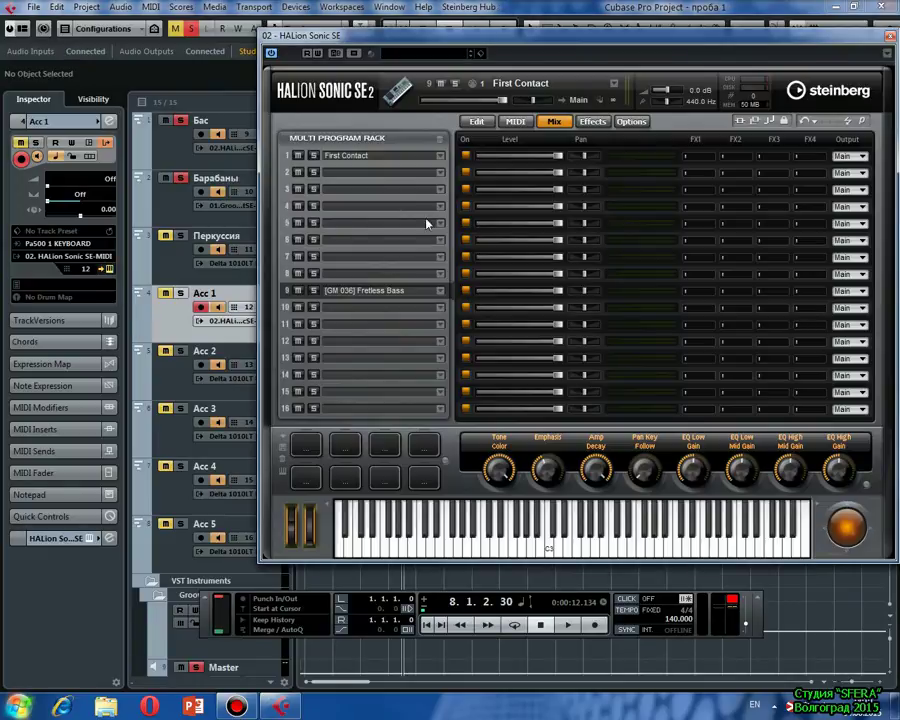
pyautogui.moveTo(478, 37); pyautogui.dragTo(438, 34)
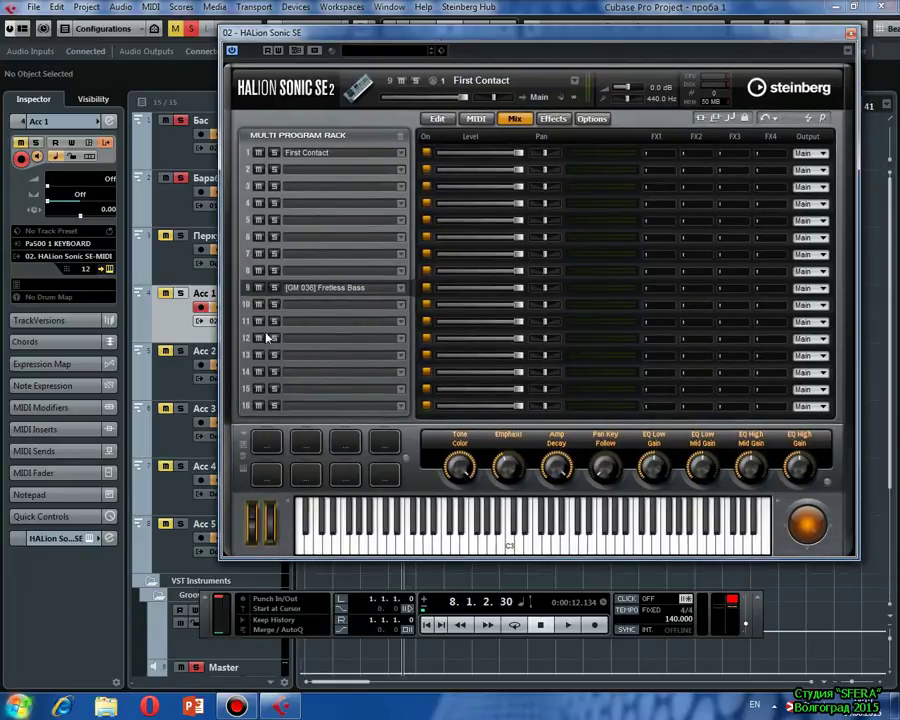
# Browse the programs for slot 12 of HALion Sonic SE and replace the filter text with "org"
pyautogui.click(404, 340)
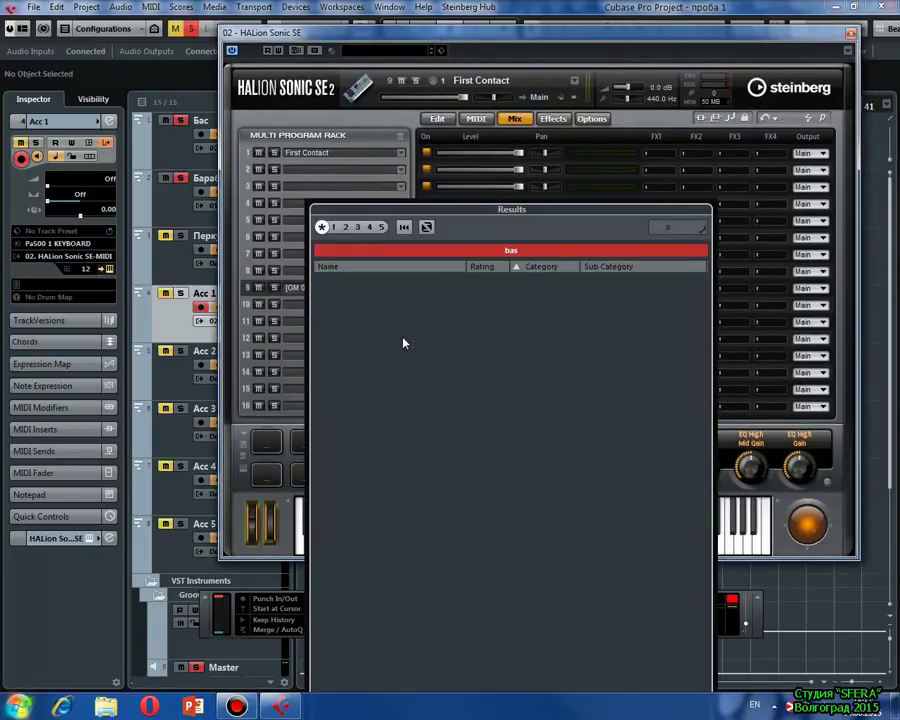
pyautogui.click(528, 251)
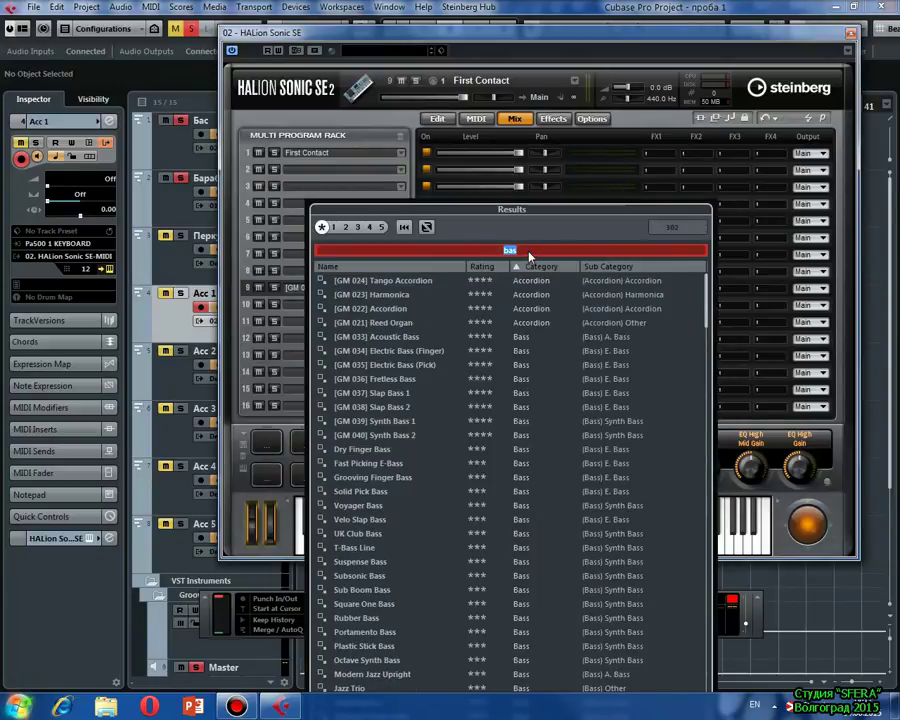
pyautogui.press('BackSpace')
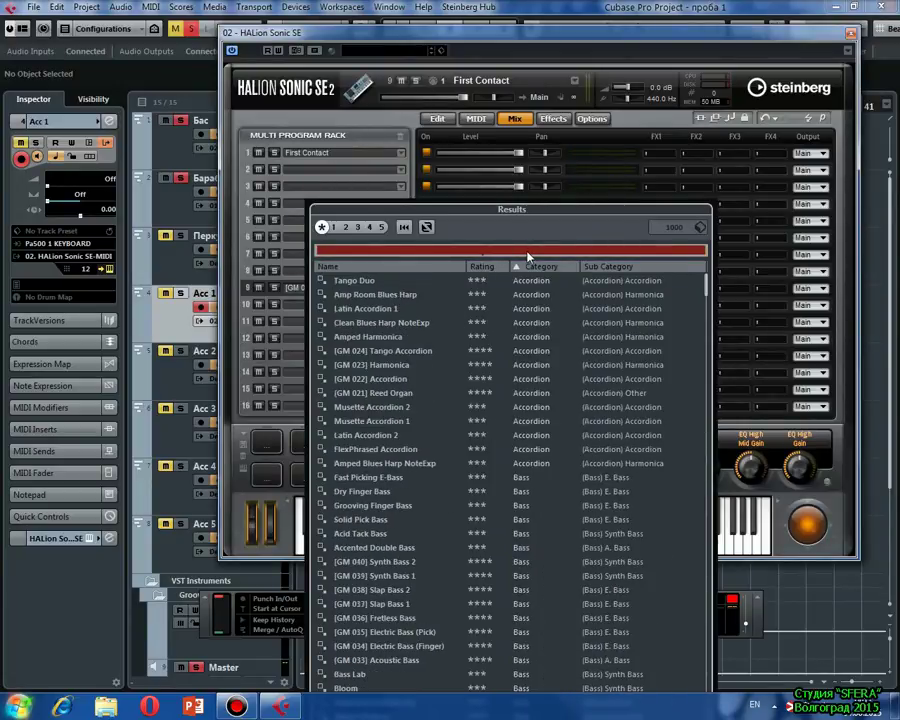
pyautogui.write('org')
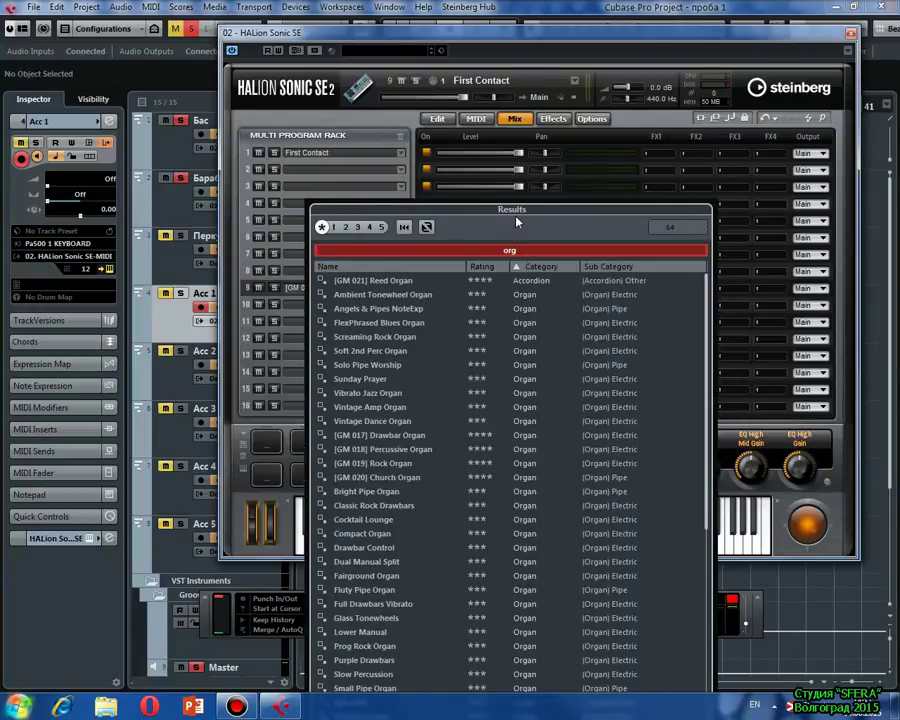
pyautogui.moveTo(541, 212); pyautogui.dragTo(537, 106)
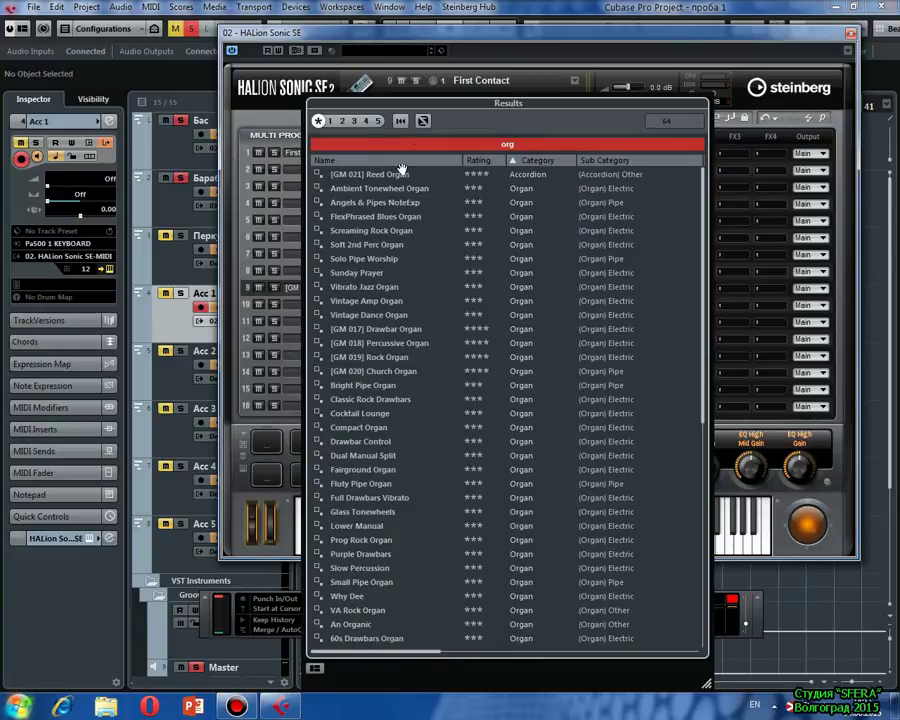
pyautogui.moveTo(476, 118); pyautogui.dragTo(545, 121)
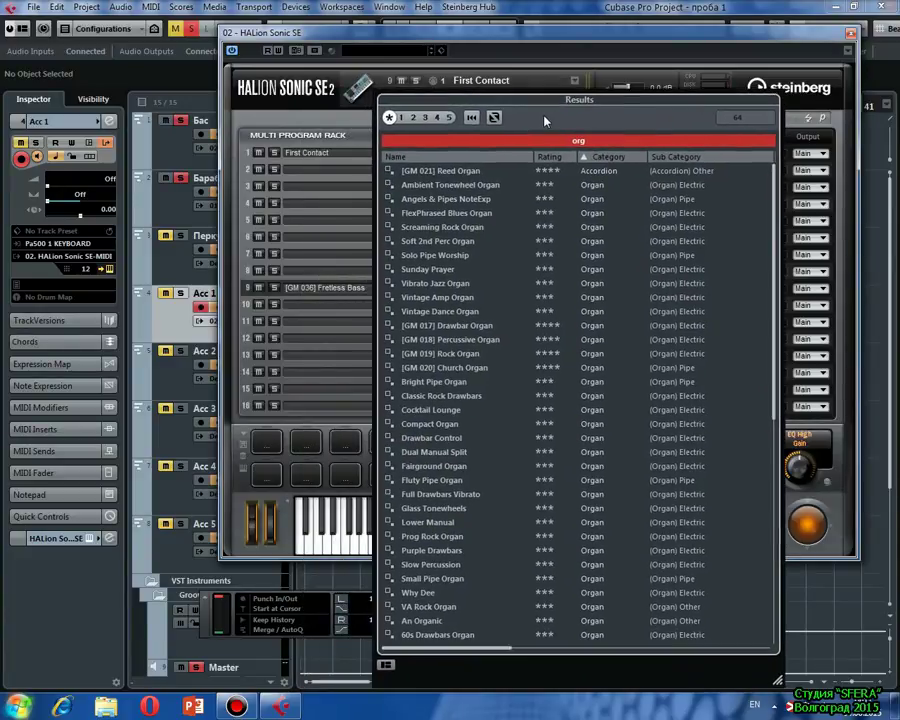
# Load the Ambient Tonewheel Organ program into slot 12 and move the plug-in window clear of the tracks
pyautogui.click(427, 172)
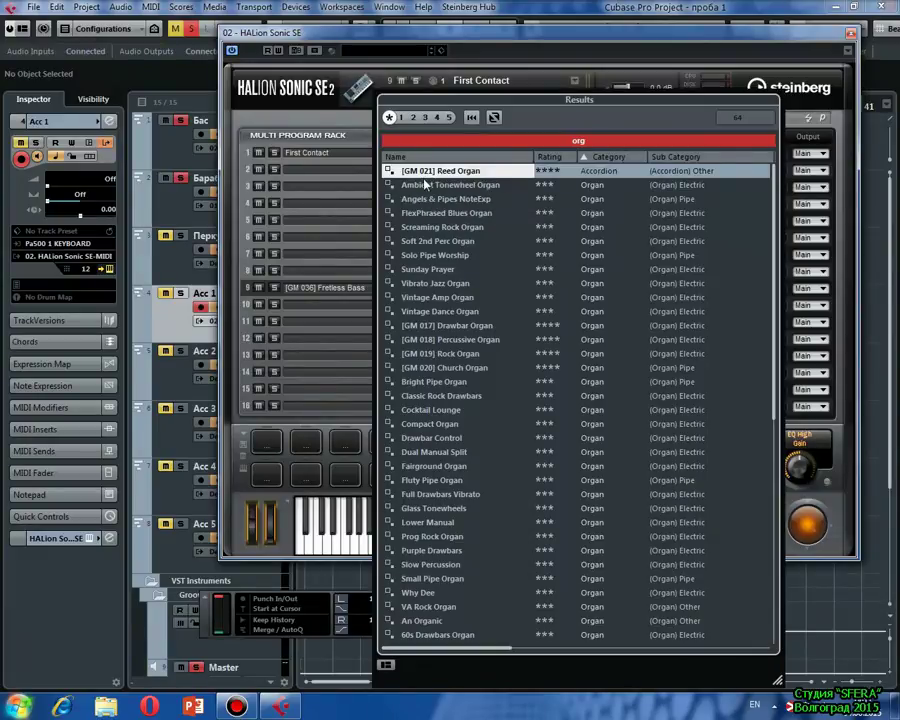
pyautogui.doubleClick(427, 184)
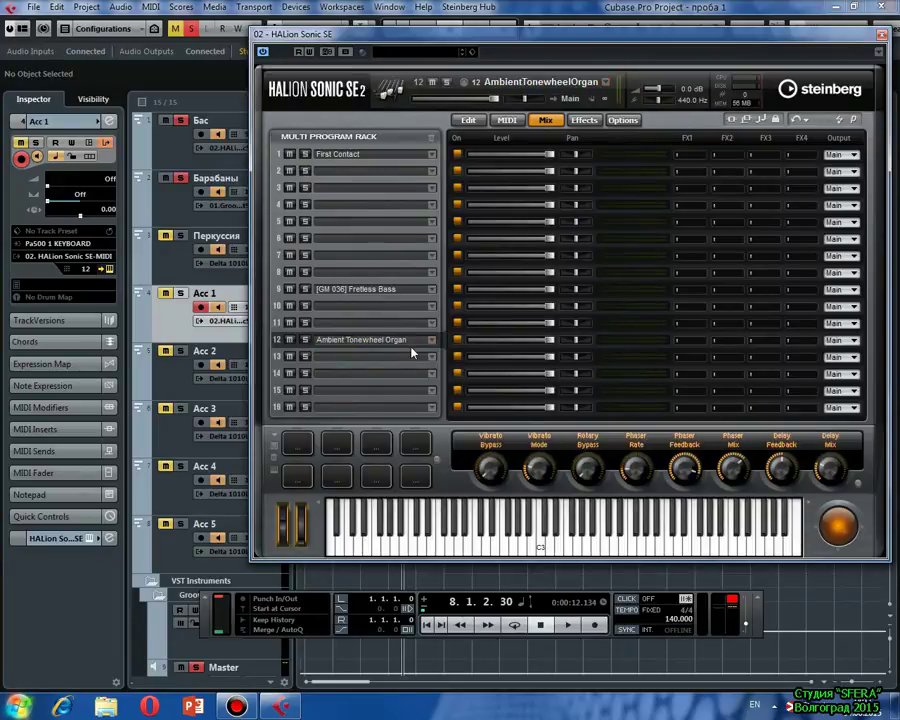
pyautogui.moveTo(413, 40); pyautogui.dragTo(899, 30)
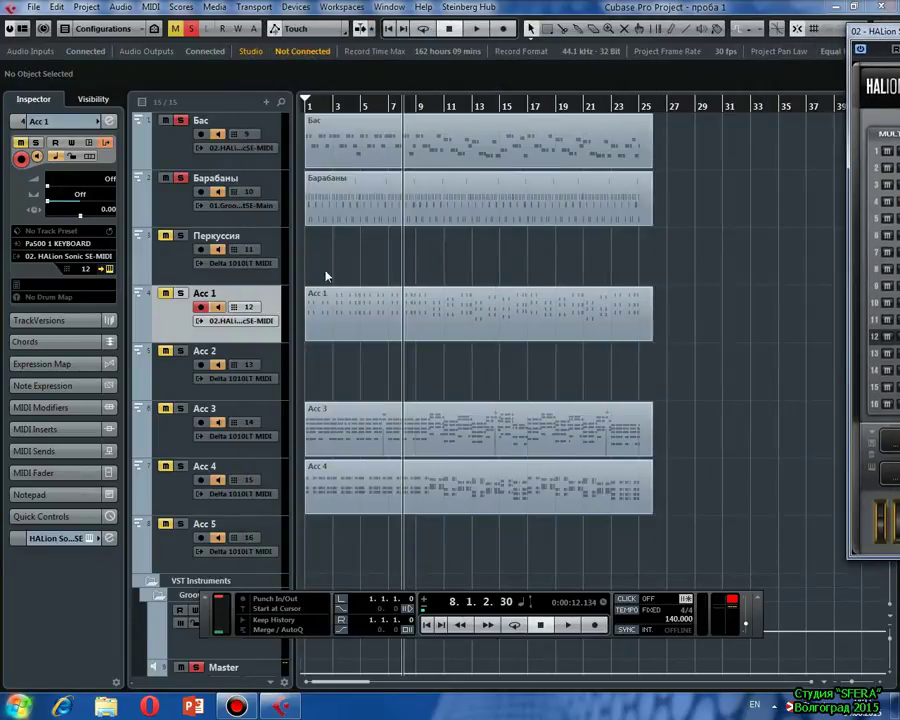
# Solo Acc 1 and play from the project start, unsoloing Бас and Барабаны to hear the organ part alone
pyautogui.click(180, 294)
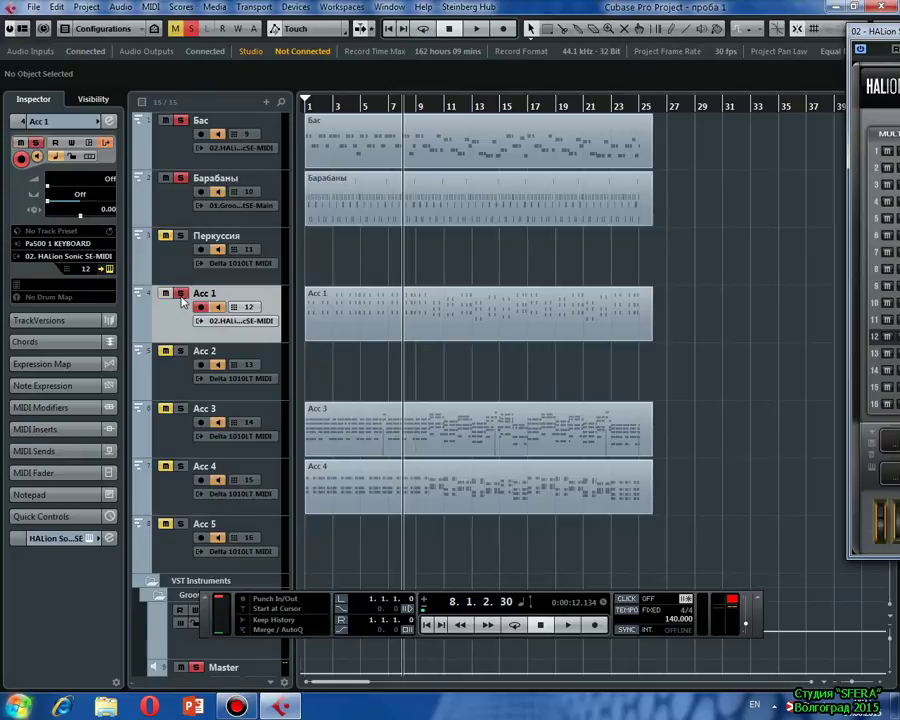
pyautogui.click(389, 29)
pyautogui.press('space')
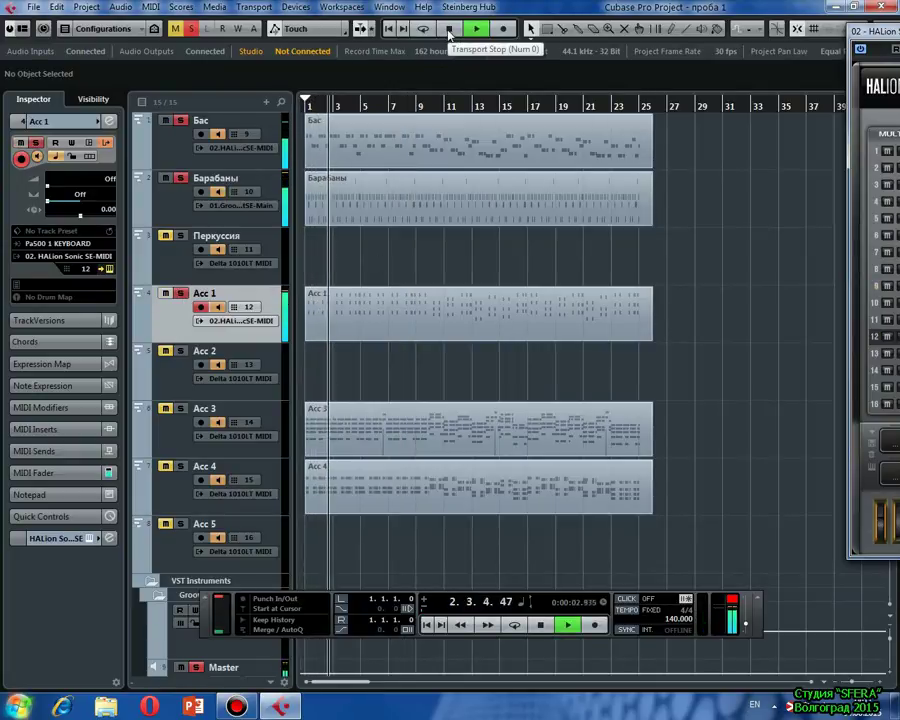
pyautogui.click(180, 120)
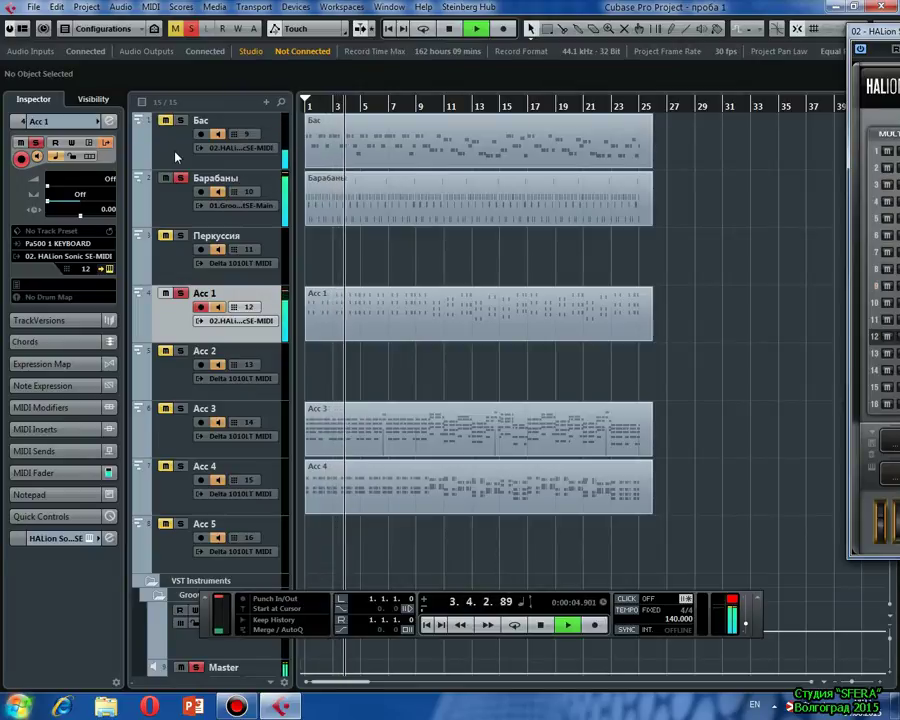
pyautogui.click(180, 177)
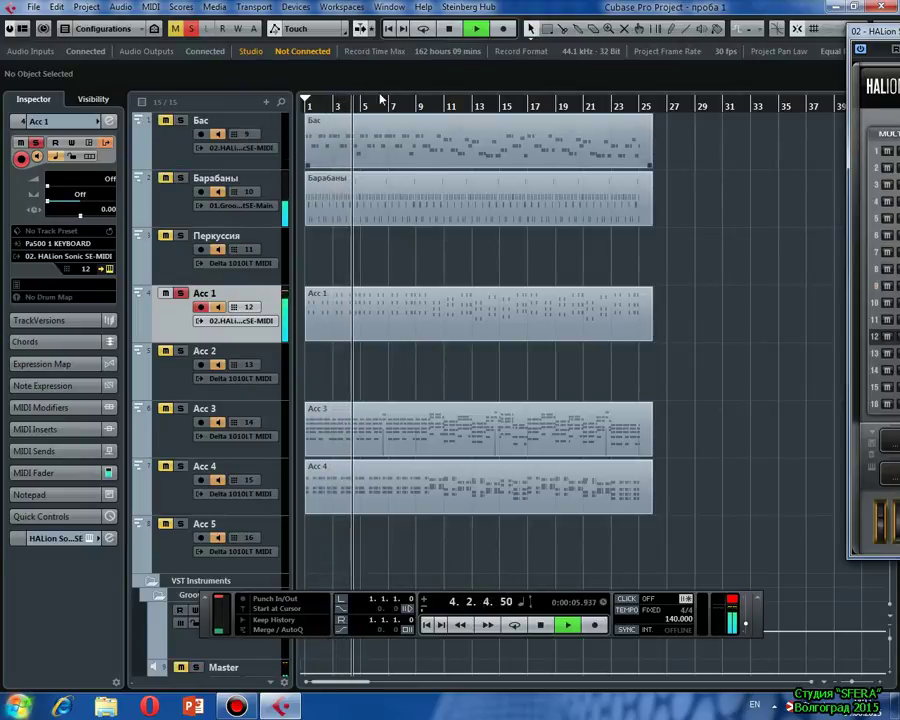
pyautogui.click(450, 33)
# Set the locators from bar 1 to bar 19 and turn on cycle playback
pyautogui.moveTo(893, 35)
pyautogui.mouseDown()
pyautogui.moveTo(833, 47)
pyautogui.moveTo(656, 42)
pyautogui.moveTo(896, 36)
pyautogui.mouseUp()
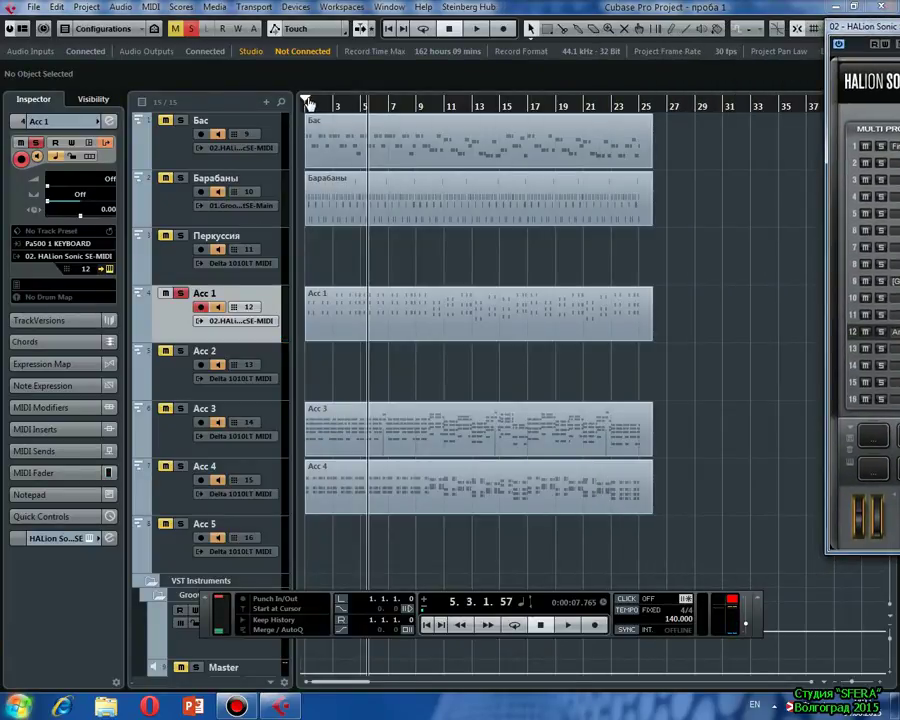
pyautogui.moveTo(306, 103); pyautogui.dragTo(556, 108)
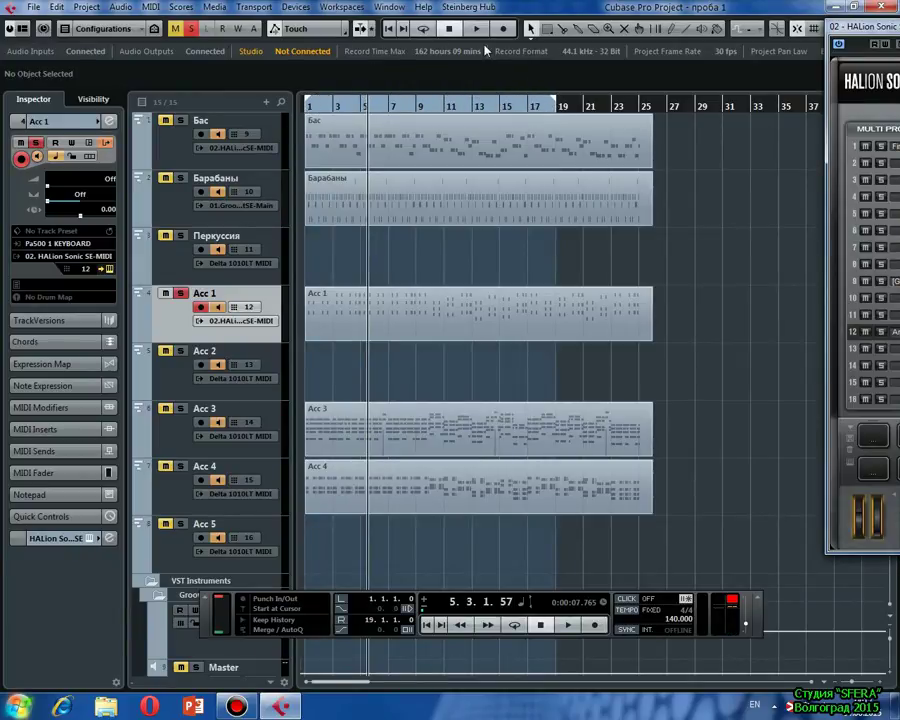
pyautogui.click(425, 31)
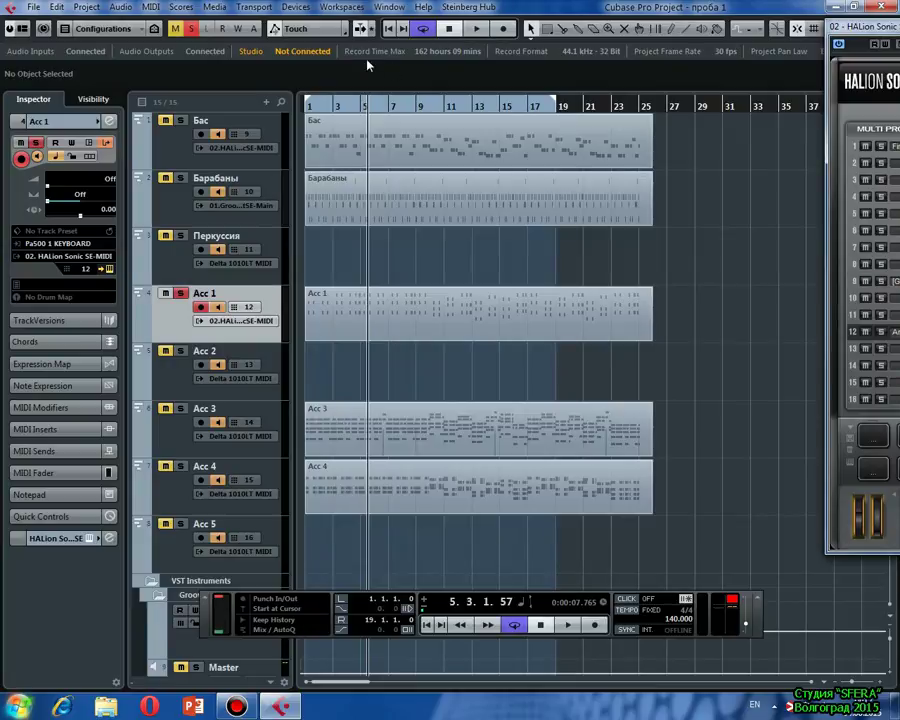
# Play the soloed Acc 1 from the project start and open the program list for slot 12 of HALion Sonic SE
pyautogui.click(388, 30)
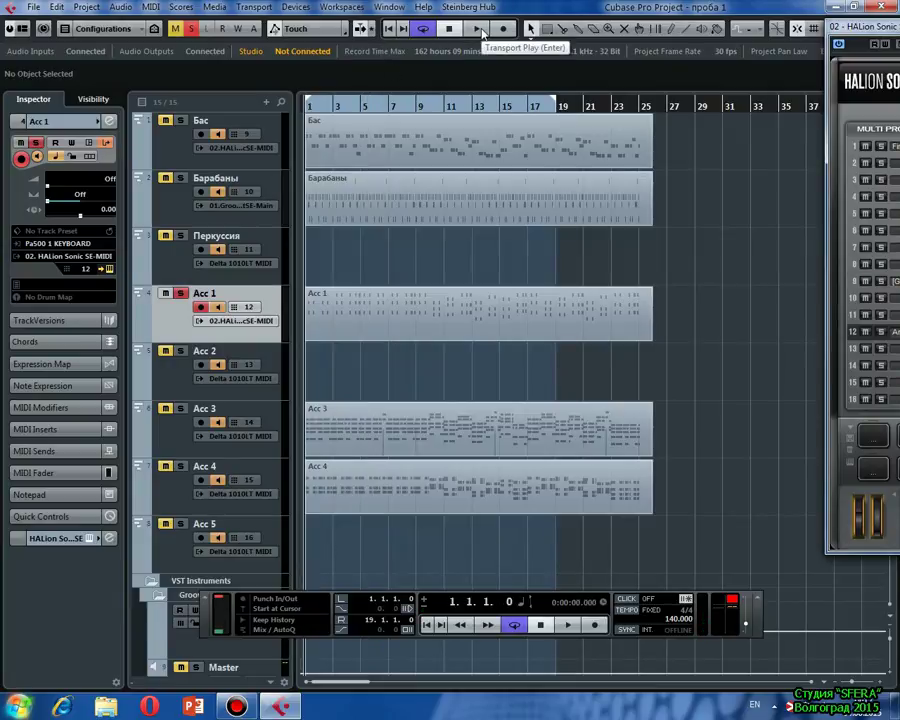
pyautogui.click(480, 32)
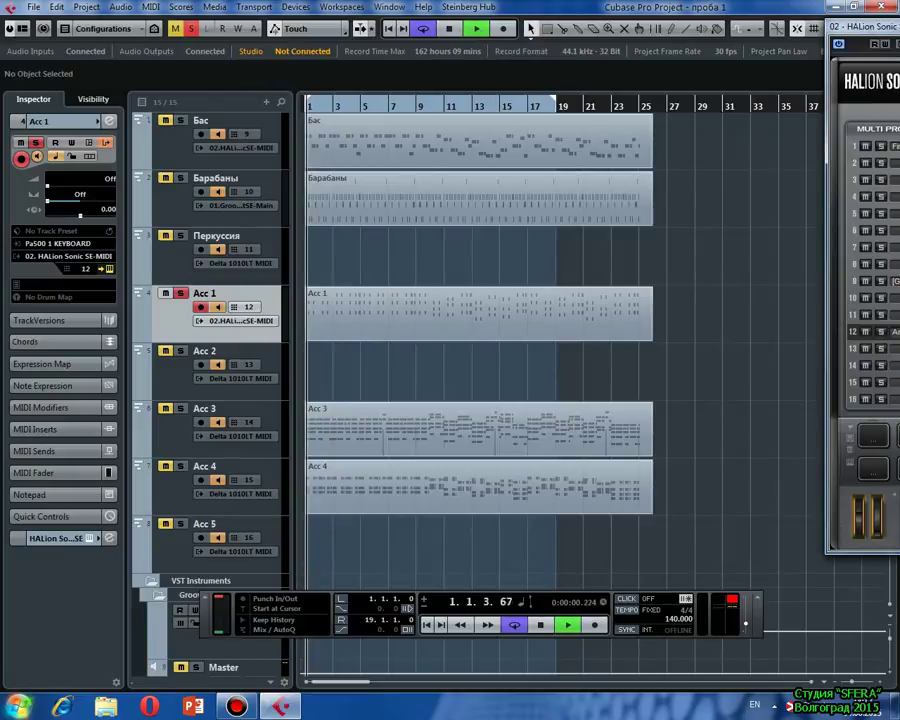
pyautogui.moveTo(853, 28); pyautogui.dragTo(353, 31)
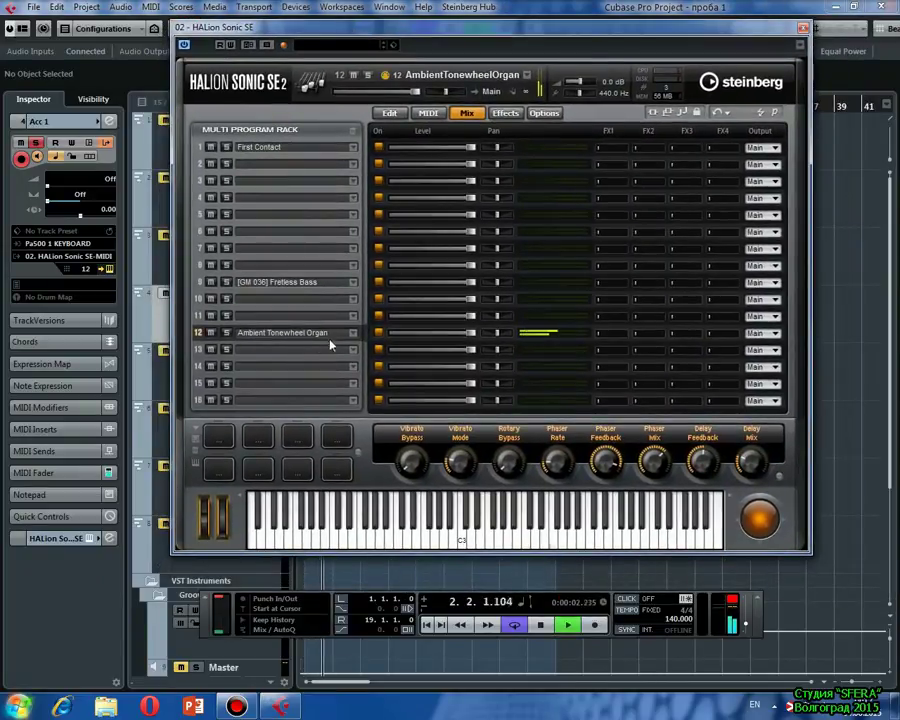
pyautogui.click(355, 336)
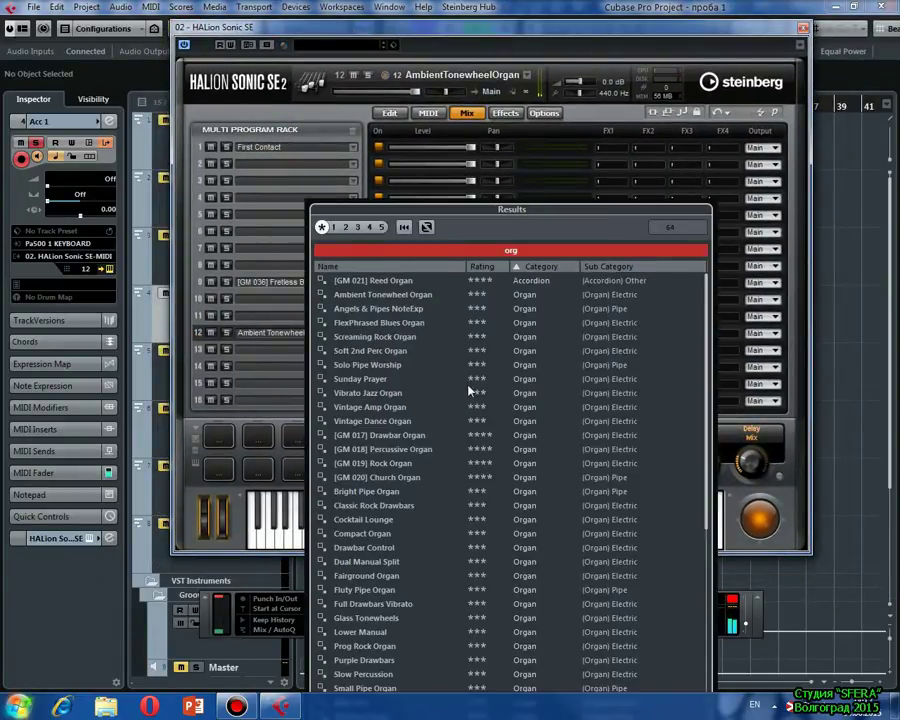
# Audition Angels & Pipes NoteExp and the FlexPhrased Blues, Screaming Rock, Soft 2nd Perc, Vintage Dance and Vintage Amp organs in slot 12
pyautogui.click(381, 312)
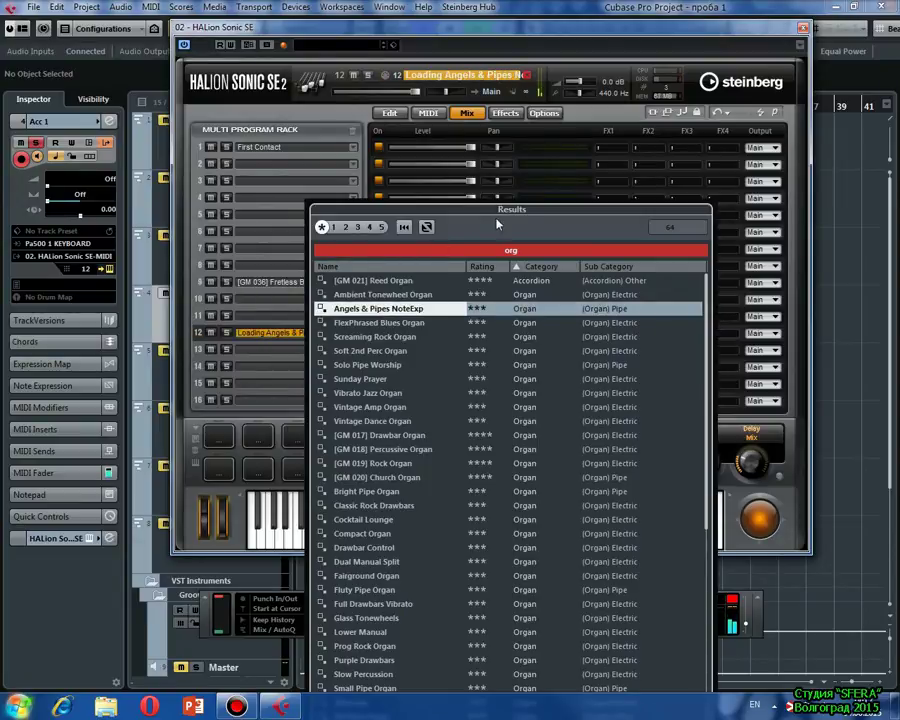
pyautogui.moveTo(530, 209); pyautogui.dragTo(622, 99)
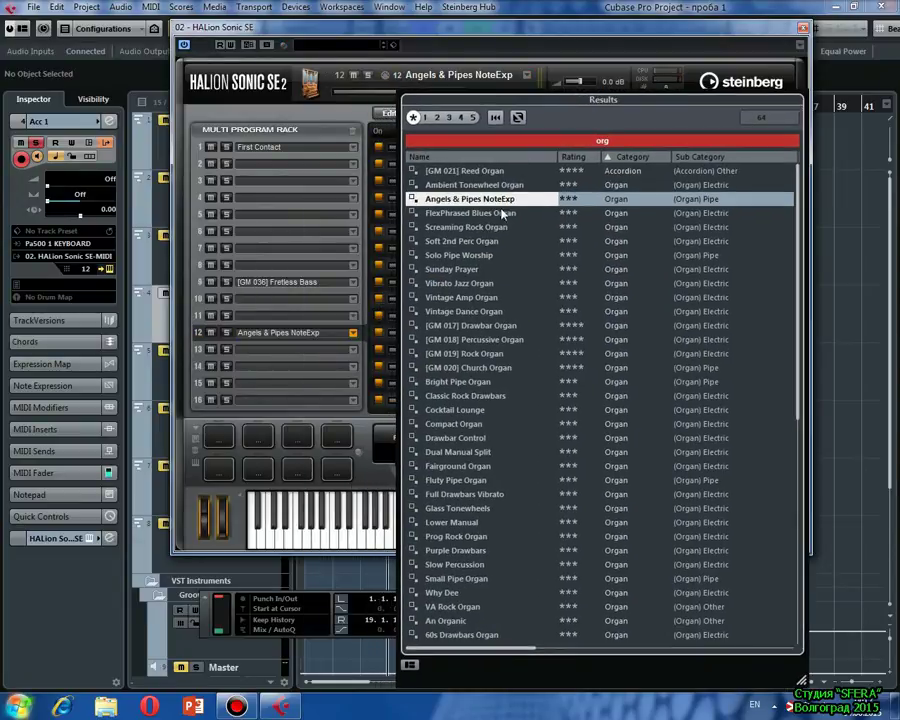
pyautogui.click(466, 214)
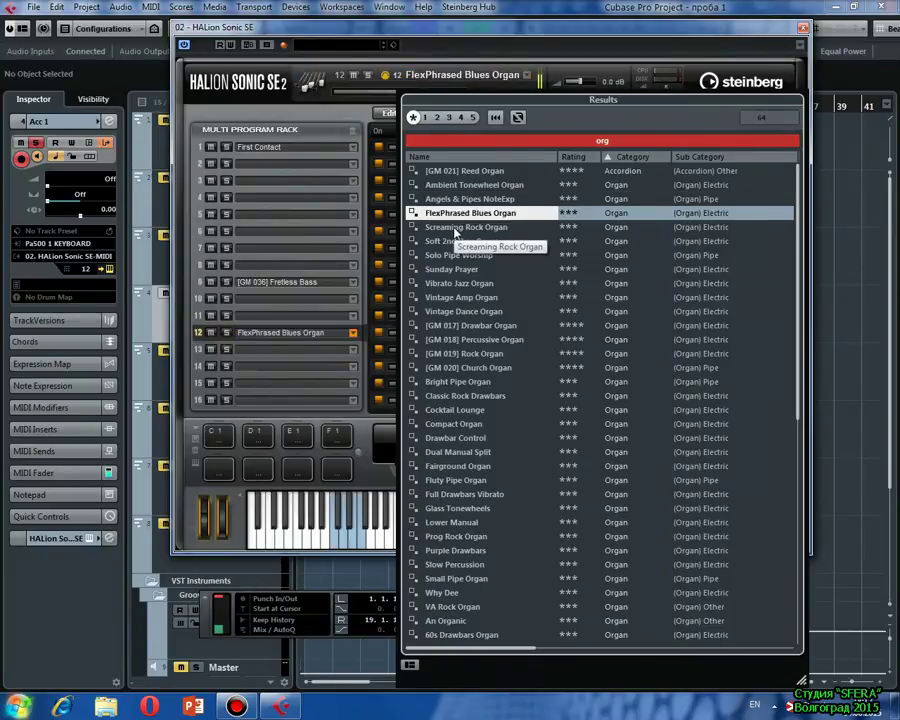
pyautogui.click(455, 228)
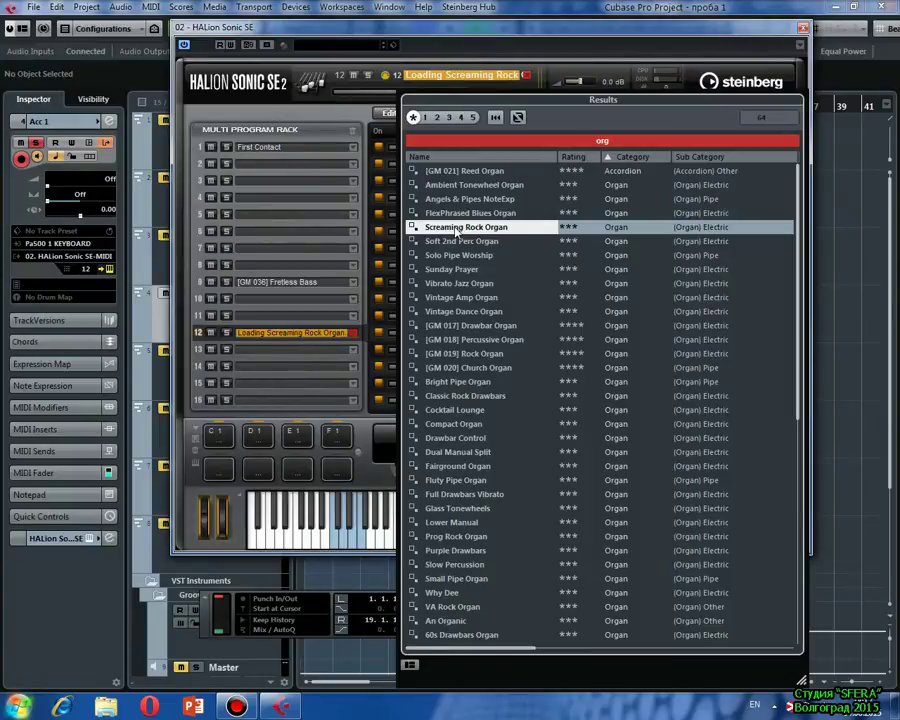
pyautogui.click(477, 242)
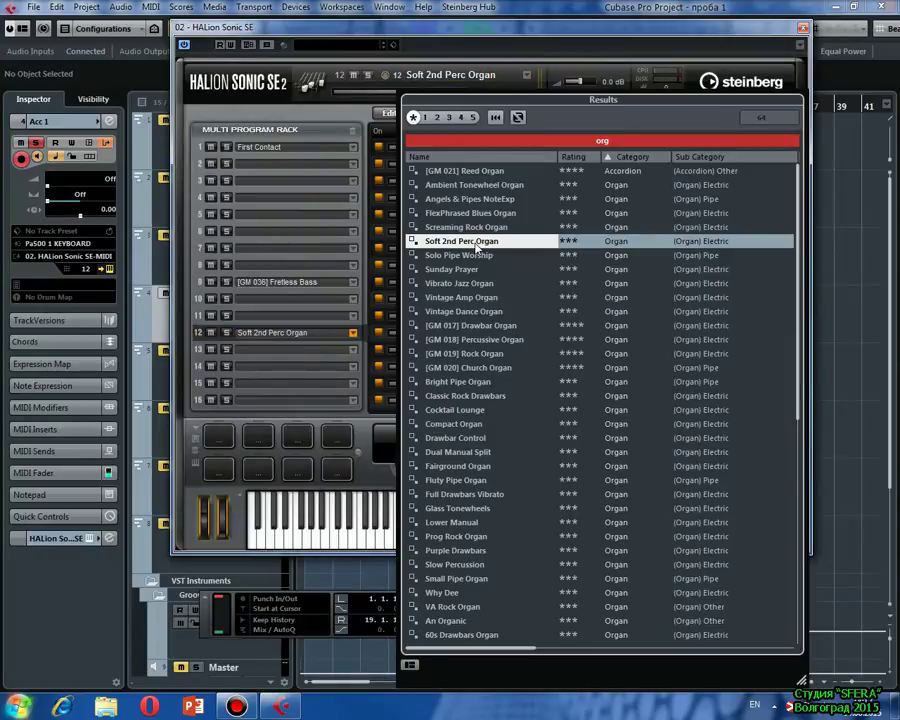
pyautogui.click(470, 314)
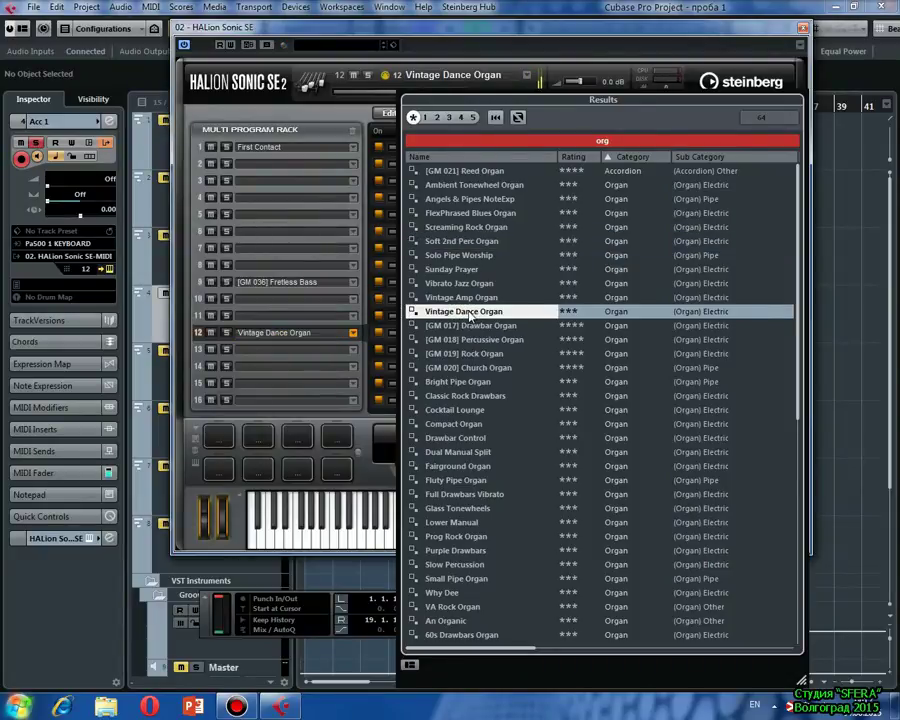
pyautogui.click(468, 300)
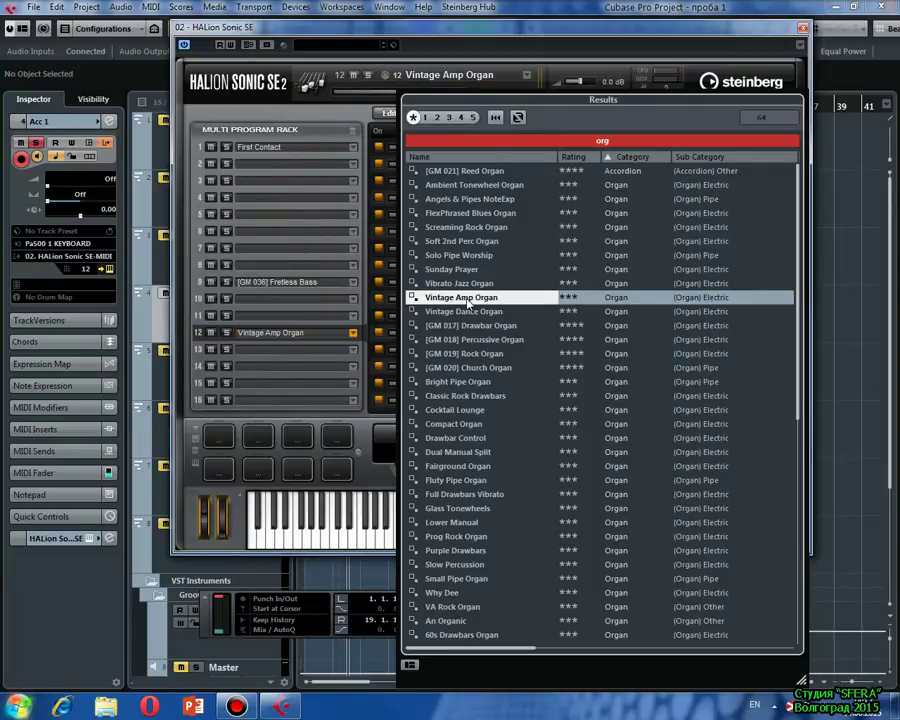
# Audition the GM Percussive, Drawbar, Rock and Church organs and the Bright Pipe Organ in slot 12
pyautogui.click(489, 341)
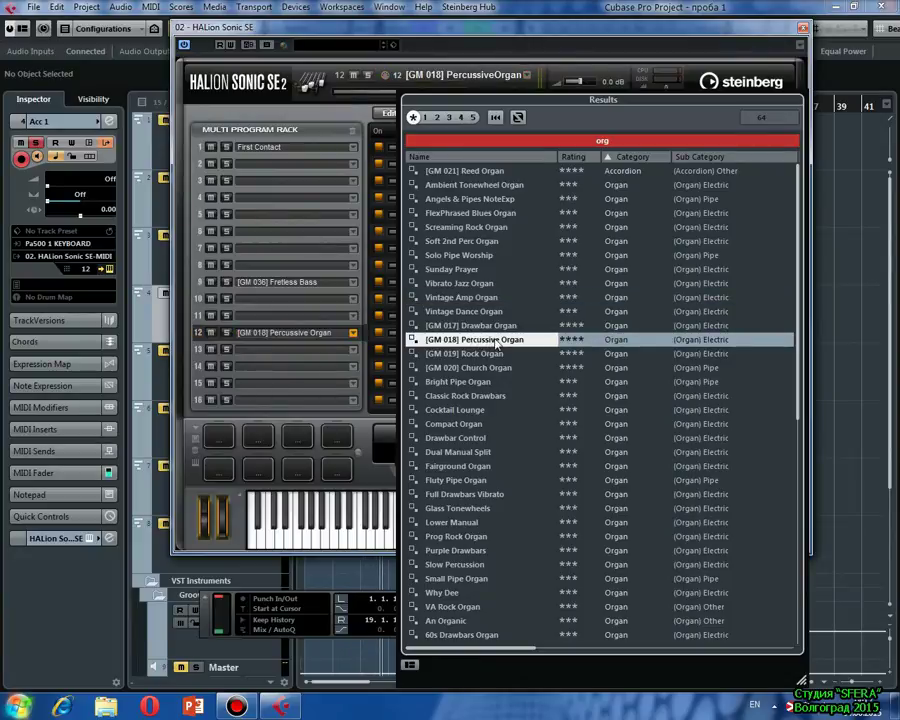
pyautogui.click(484, 327)
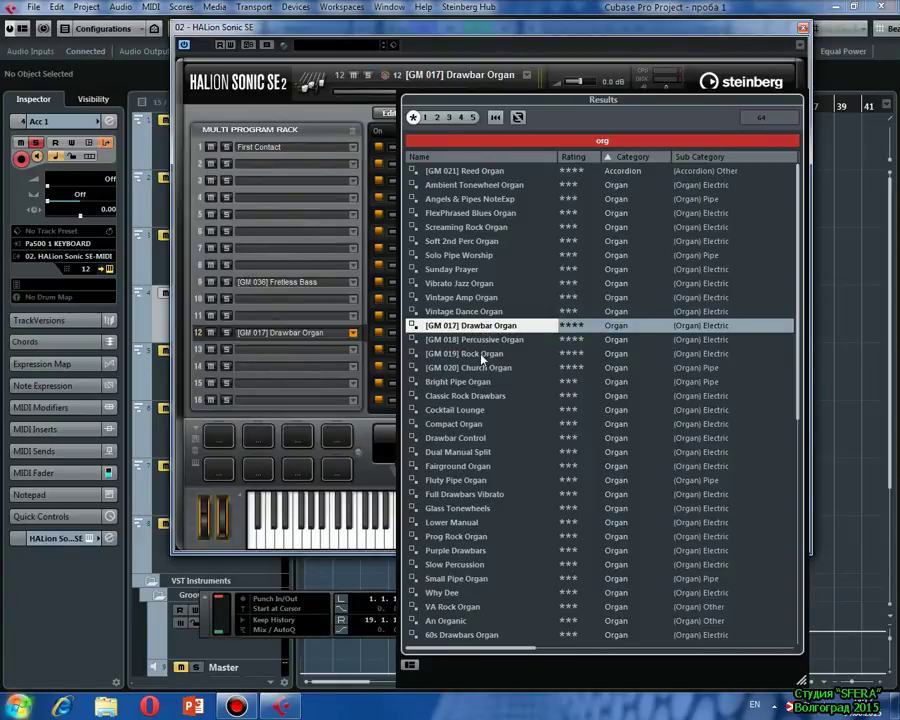
pyautogui.click(485, 356)
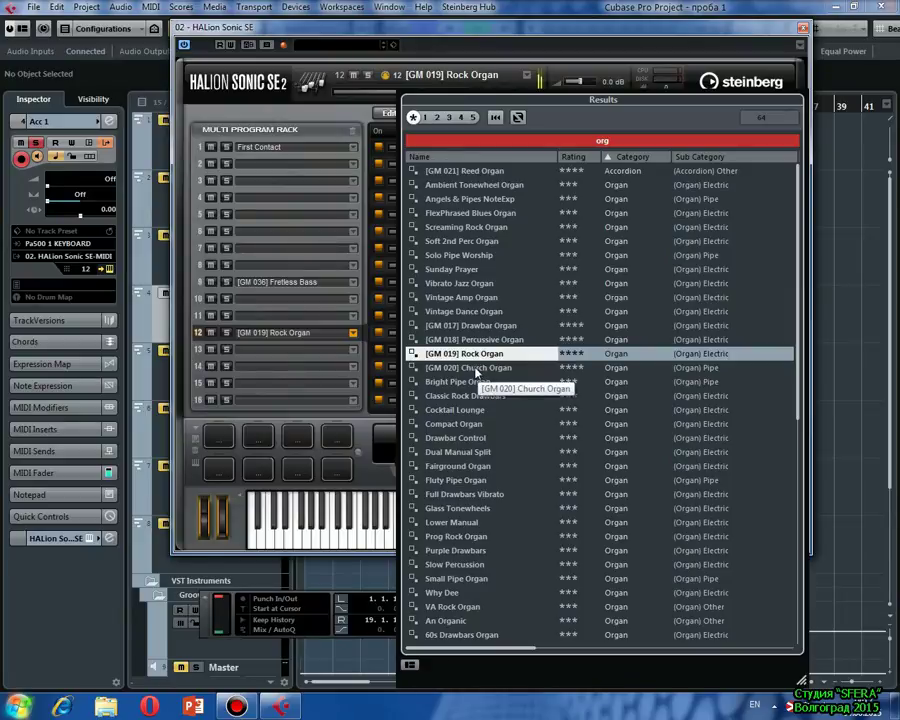
pyautogui.click(476, 370)
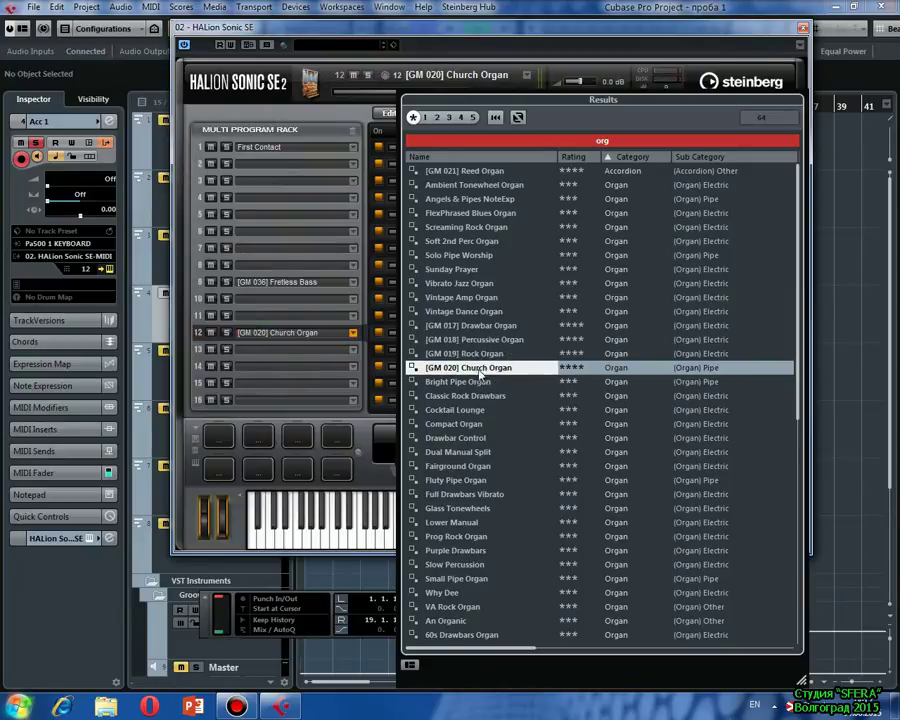
pyautogui.click(478, 382)
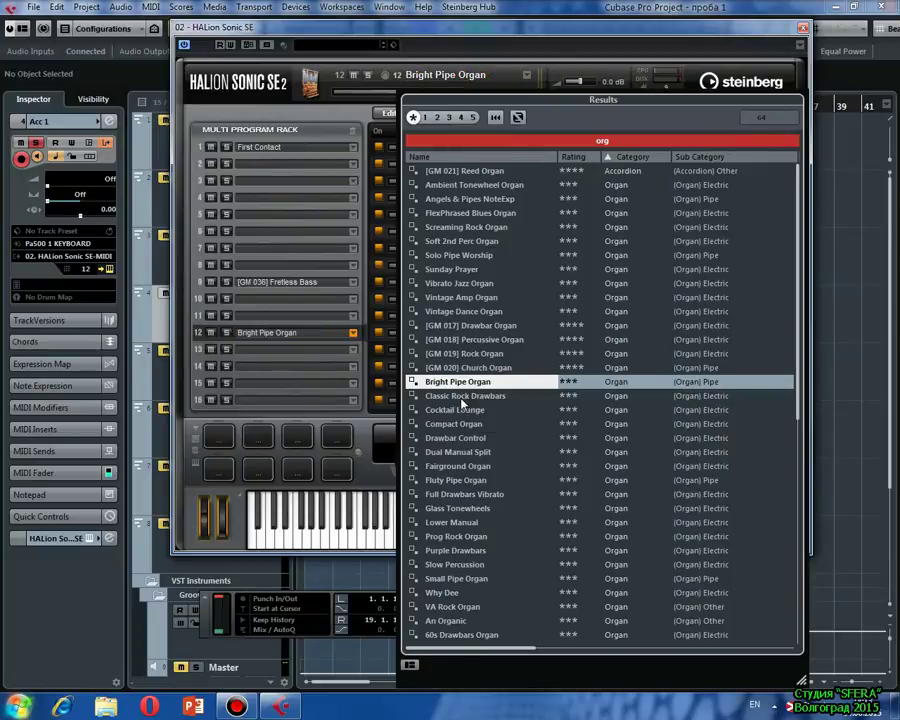
# Load the Classic Rock Drawbars program into slot 12 and close the HALion Sonic SE window
pyautogui.click(462, 397)
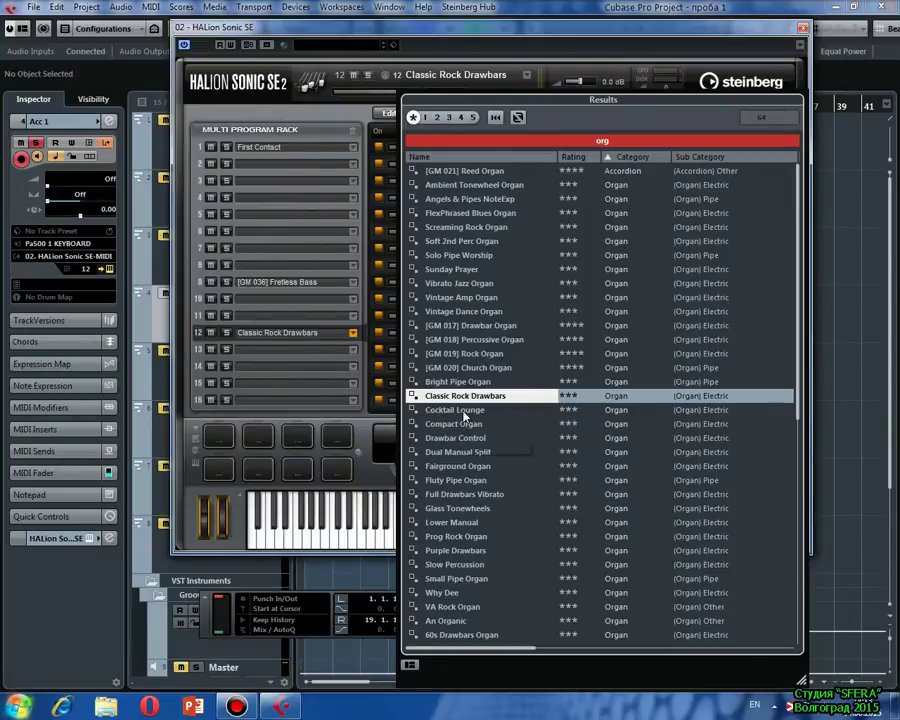
pyautogui.click(778, 34)
pyautogui.click(804, 29)
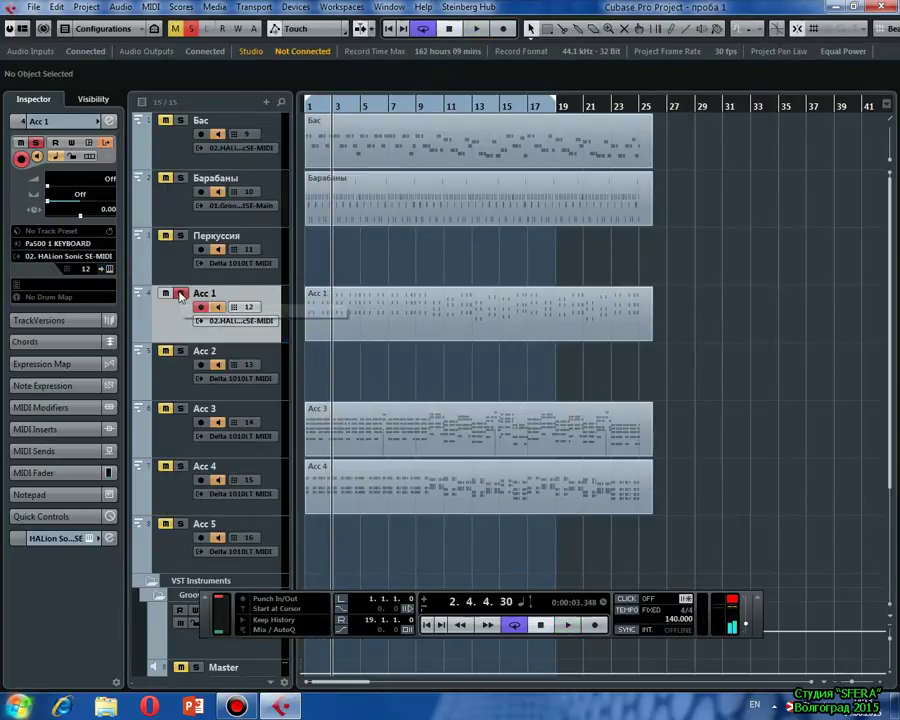
# Solo Бас and Барабаны together with Acc 1, play the three tracks from the project start and stop playback
pyautogui.click(182, 178)
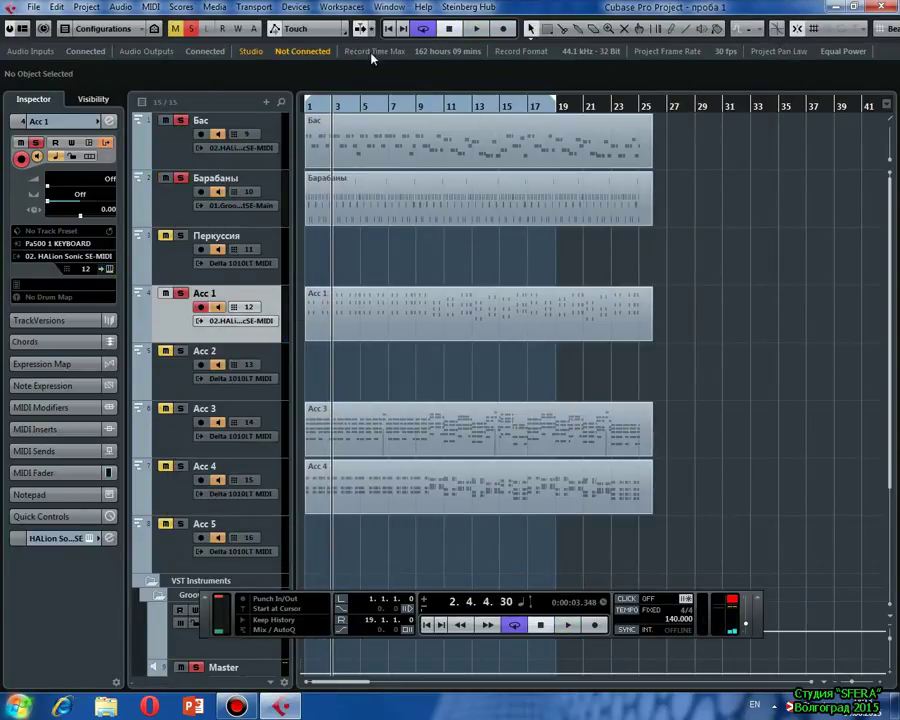
pyautogui.click(397, 28)
pyautogui.click(476, 28)
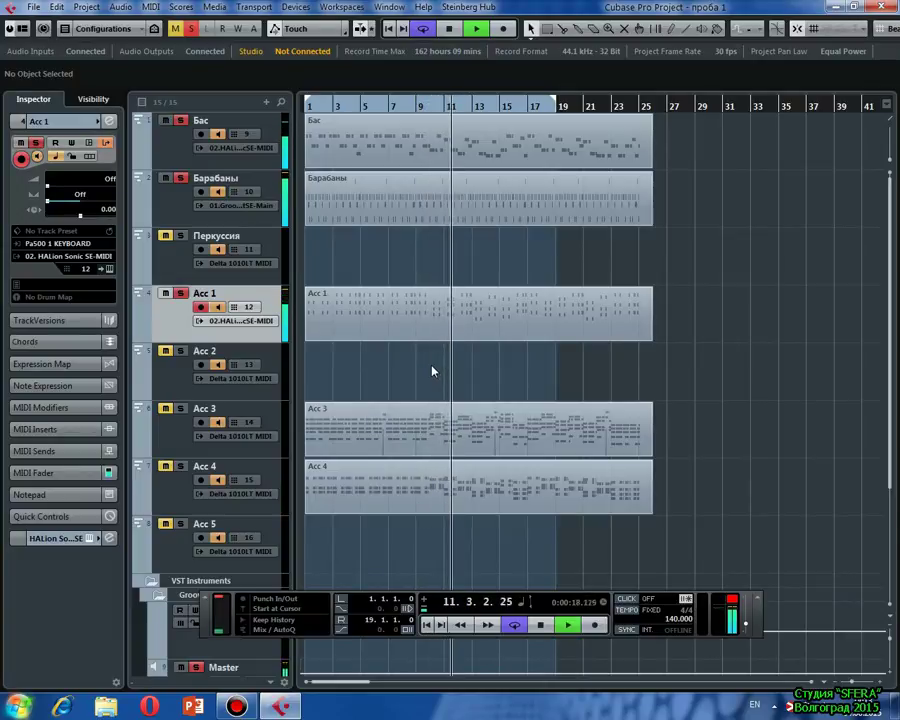
pyautogui.click(449, 33)
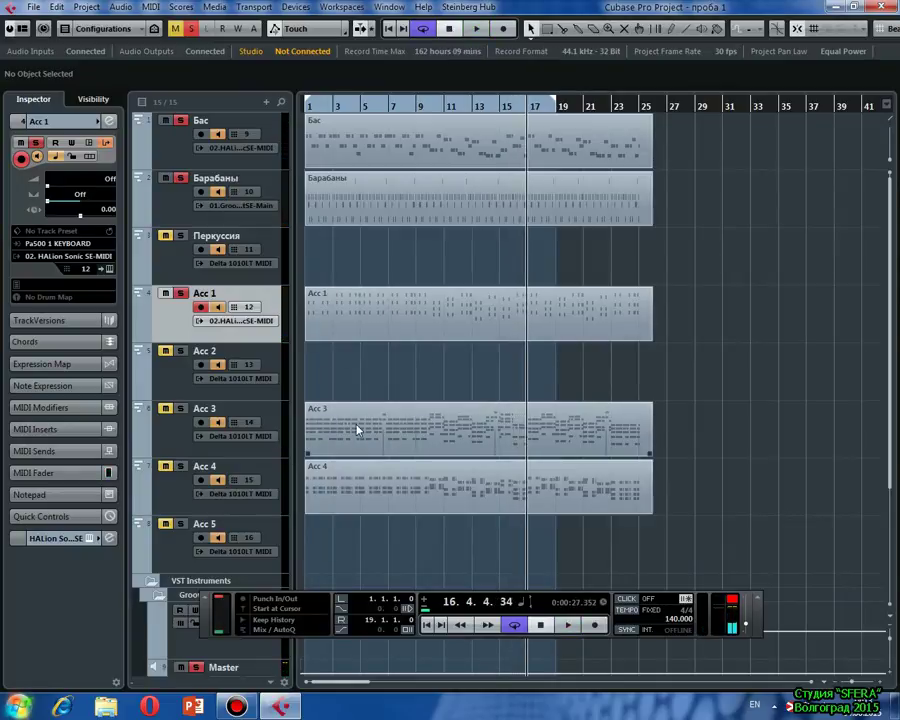
pyautogui.click(177, 442)
pyautogui.click(193, 484)
pyautogui.click(188, 377)
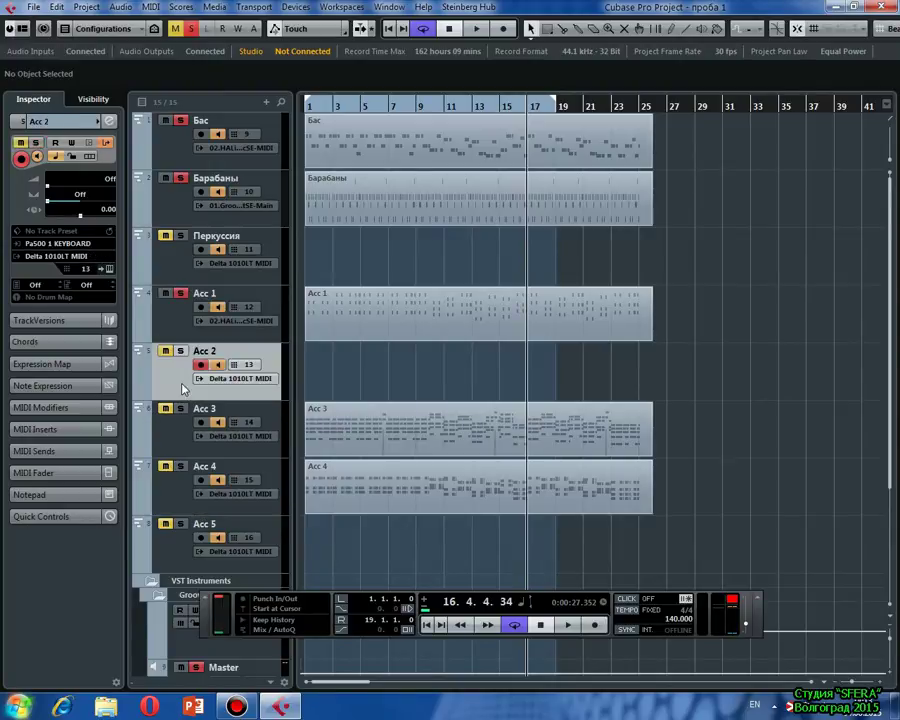
pyautogui.click(182, 540)
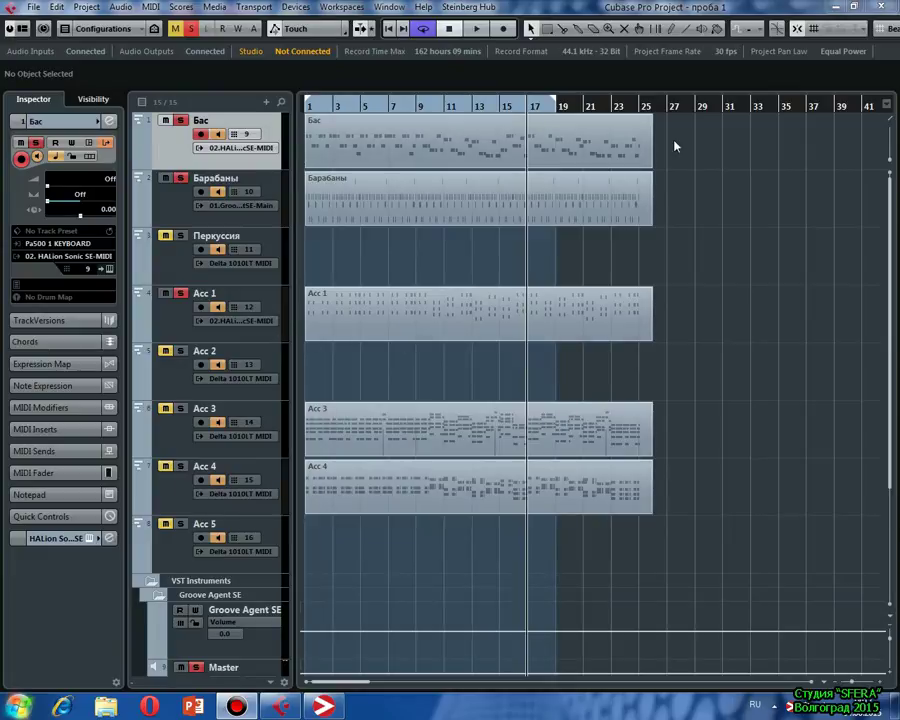
# Hide the transport panel, select all the recorded MIDI parts across the tracks and delete them
pyautogui.press('F2')
pyautogui.moveTo(702, 131); pyautogui.dragTo(349, 553)
pyautogui.press('Delete')
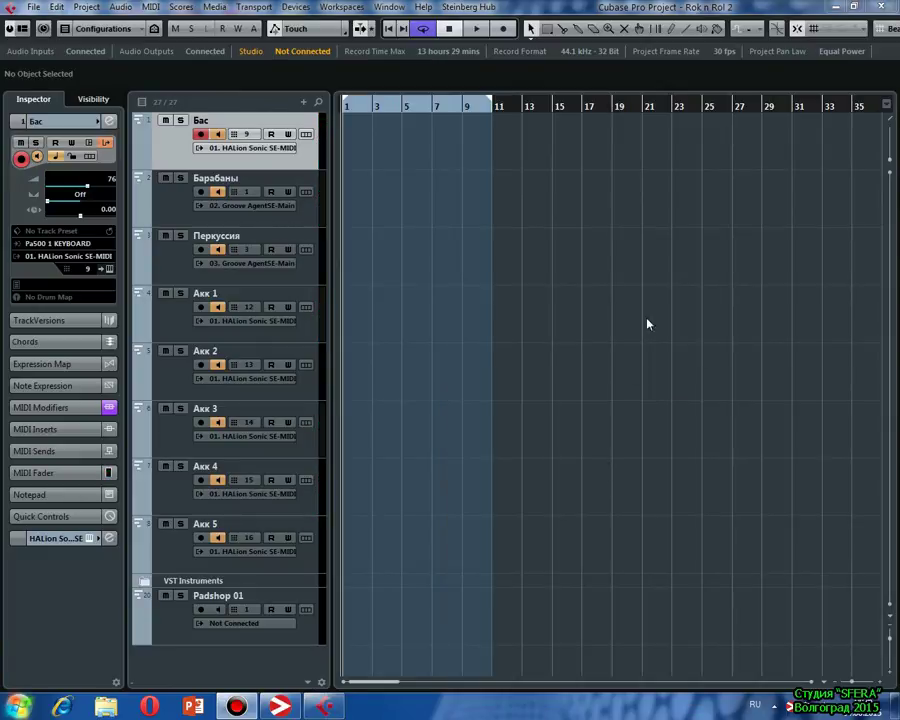
# Open the Save As dialog for the Rok n Rol 2 project and close it without saving
pyautogui.click(891, 629)
pyautogui.click(891, 629)
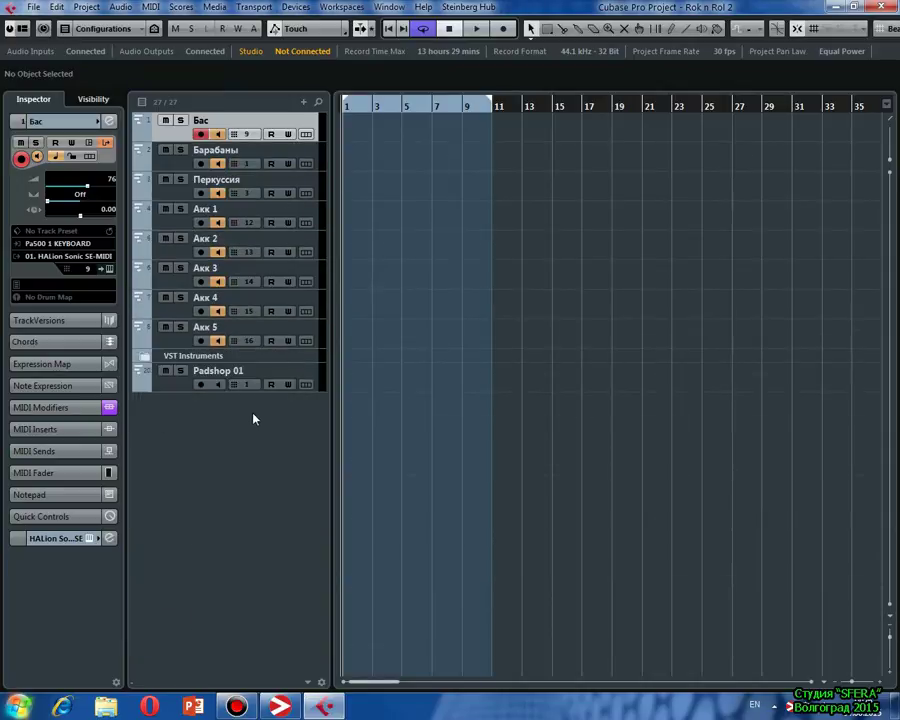
pyautogui.click(33, 8)
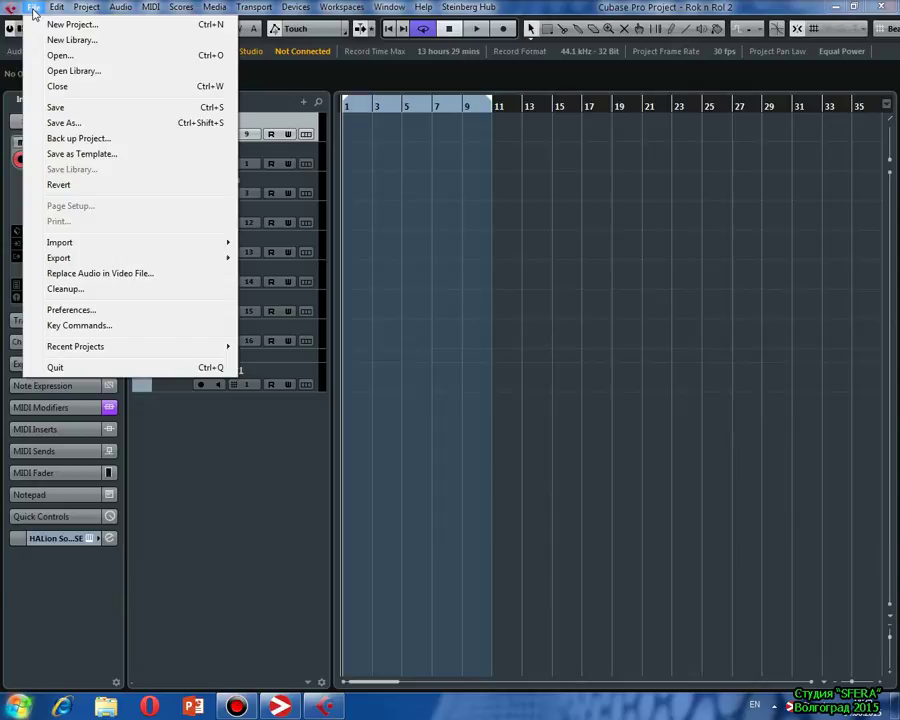
pyautogui.click(62, 124)
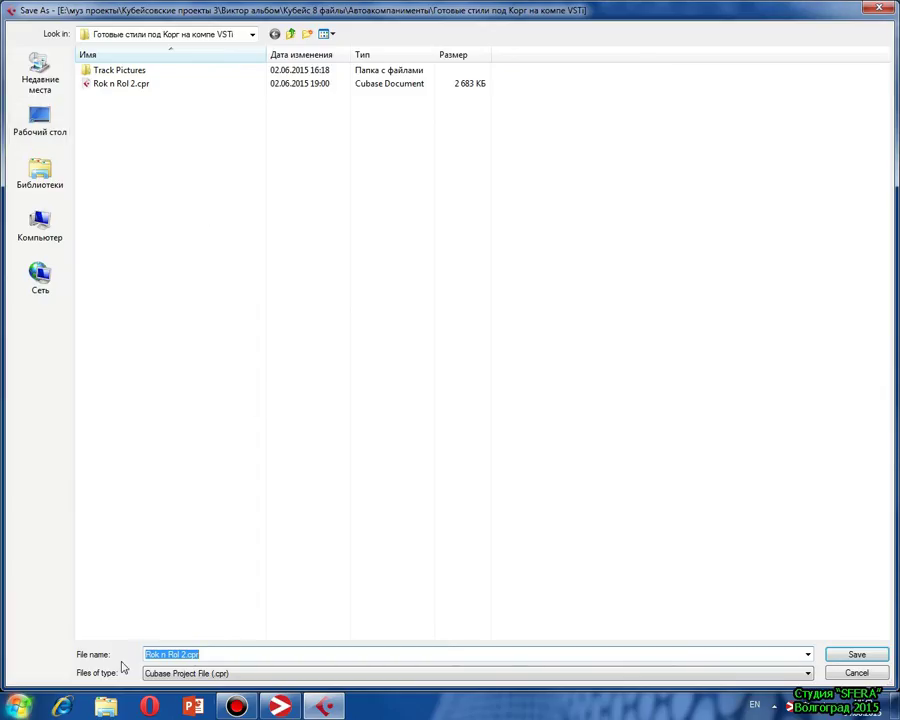
pyautogui.click(880, 8)
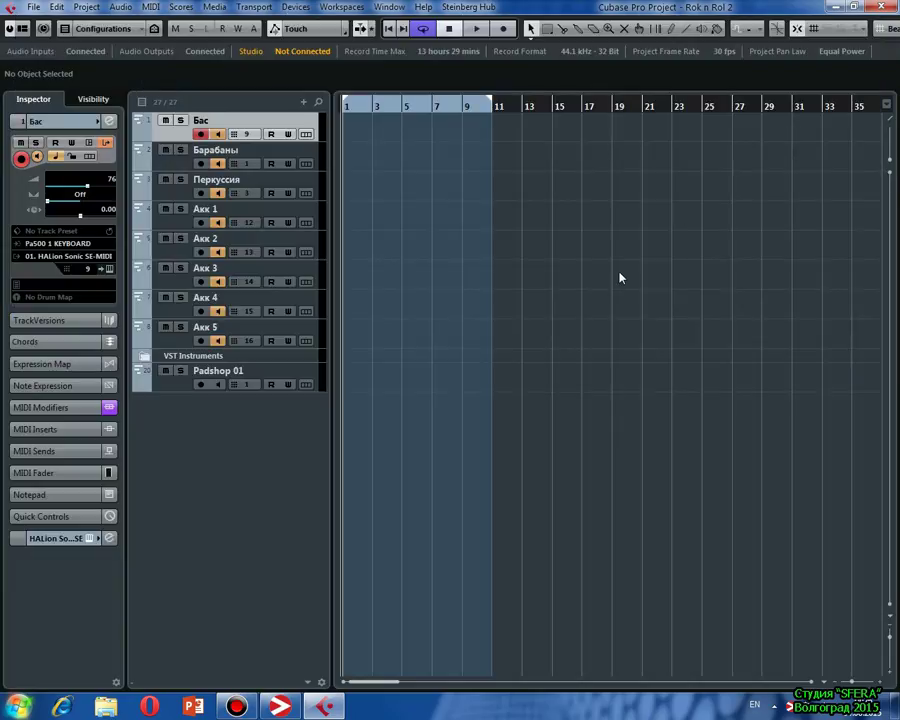